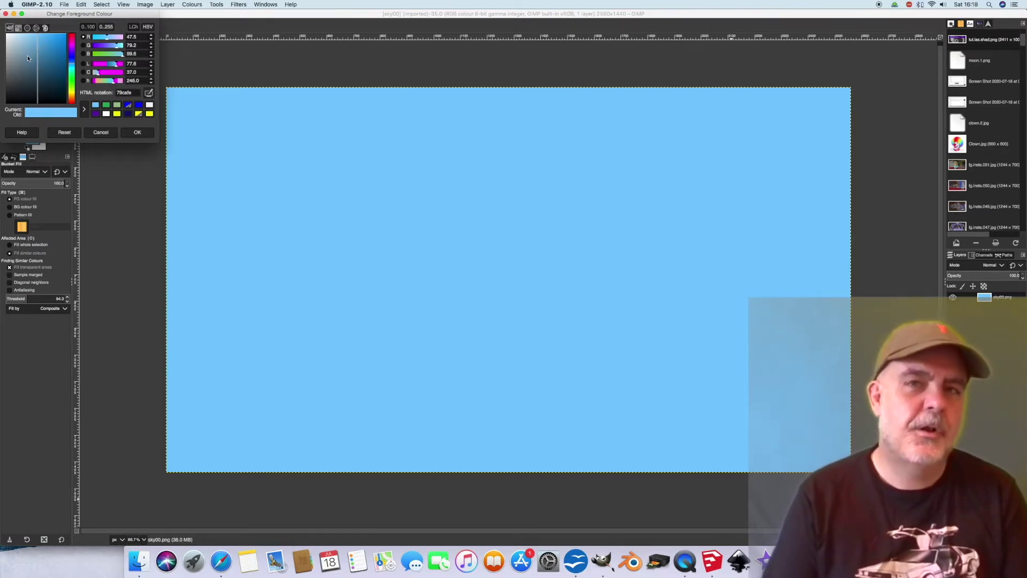
- Paint broad pale grey-blue strokes across the lower half of the blue sky with a large soft Hardness 050 brush
click(28, 58)
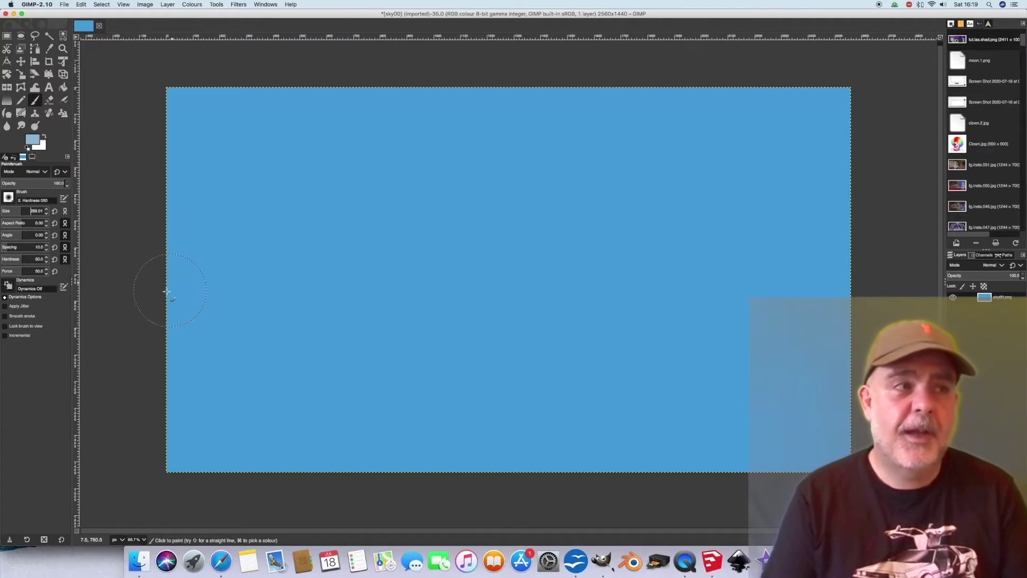
mouse_move(165, 291)
mouse_down()
mouse_move(549, 293)
mouse_move(837, 321)
mouse_up()
mouse_move(690, 334)
mouse_down()
mouse_move(321, 326)
mouse_move(184, 339)
mouse_move(845, 348)
mouse_up()
mouse_move(563, 373)
mouse_down()
mouse_move(140, 394)
mouse_move(293, 381)
mouse_up()
mouse_move(219, 384)
mouse_down()
mouse_move(615, 404)
mouse_move(802, 434)
mouse_move(239, 436)
mouse_up()
mouse_move(539, 434)
mouse_down()
mouse_move(589, 454)
mouse_move(818, 461)
mouse_move(135, 464)
mouse_up()
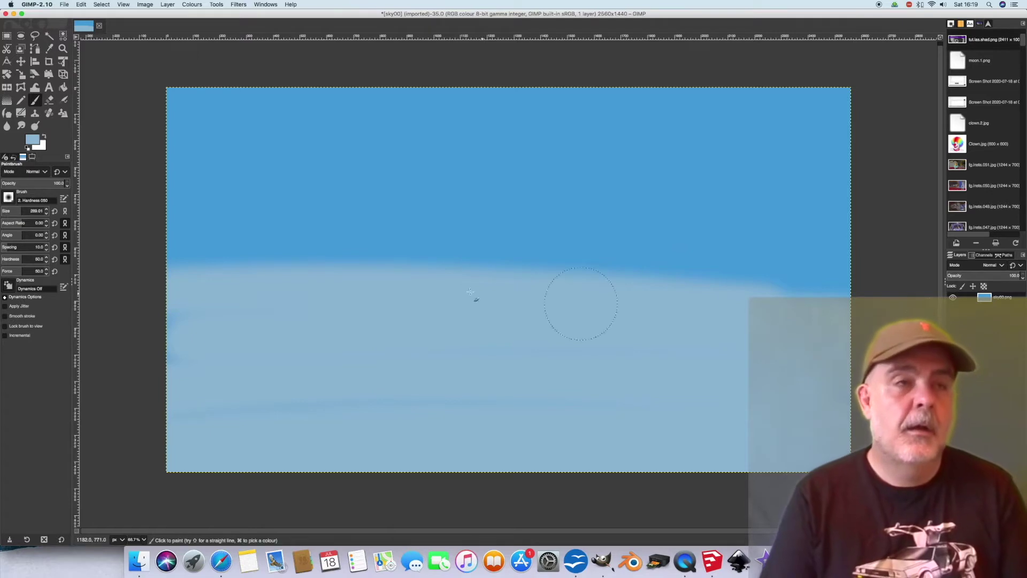
- Apply a Gaussian blur of about 70 in X and Y to blend the pale band into the blue sky
click(238, 5)
mouse_move(267, 47)
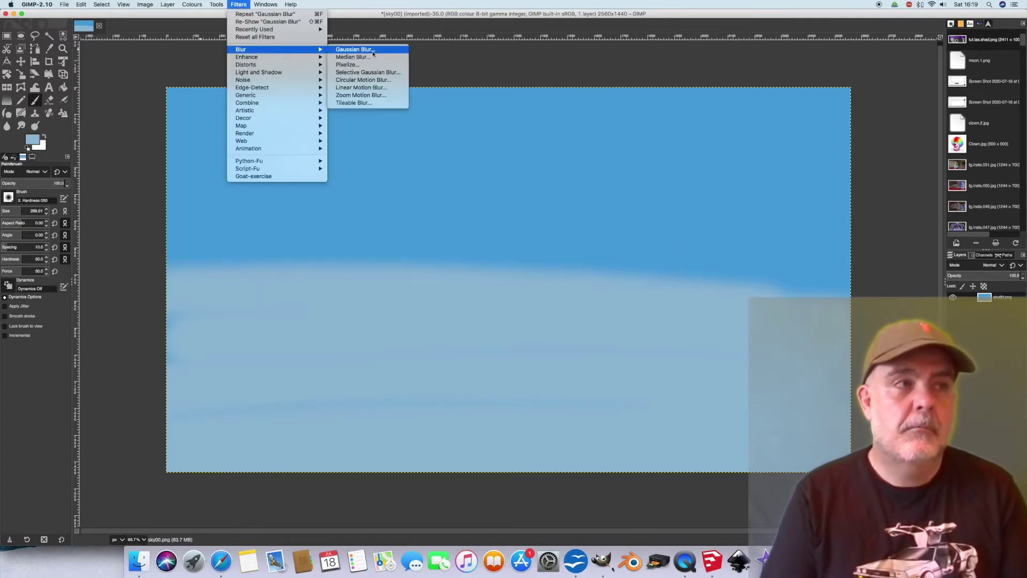
click(373, 54)
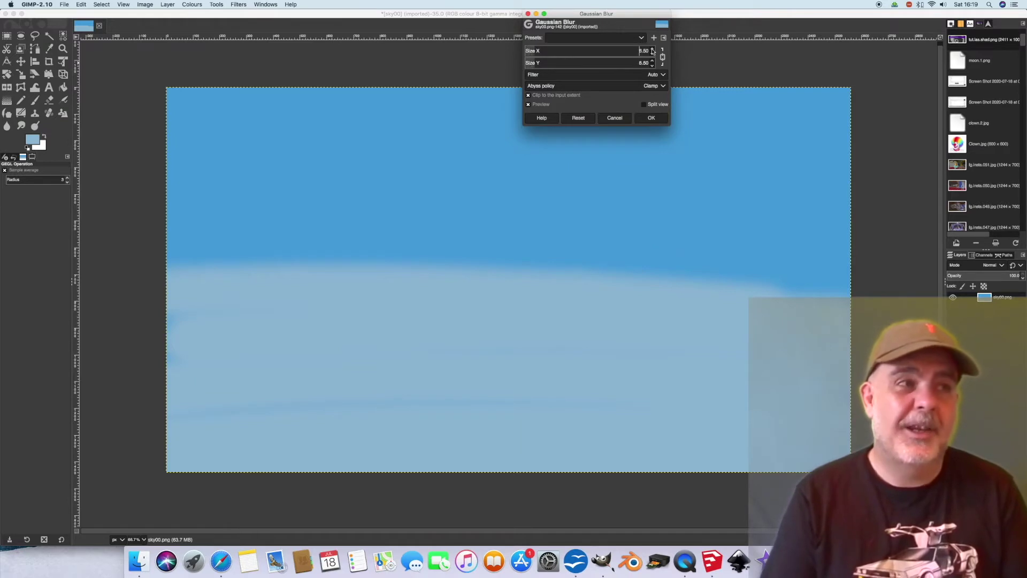
drag(645, 51, 609, 51)
click(611, 48)
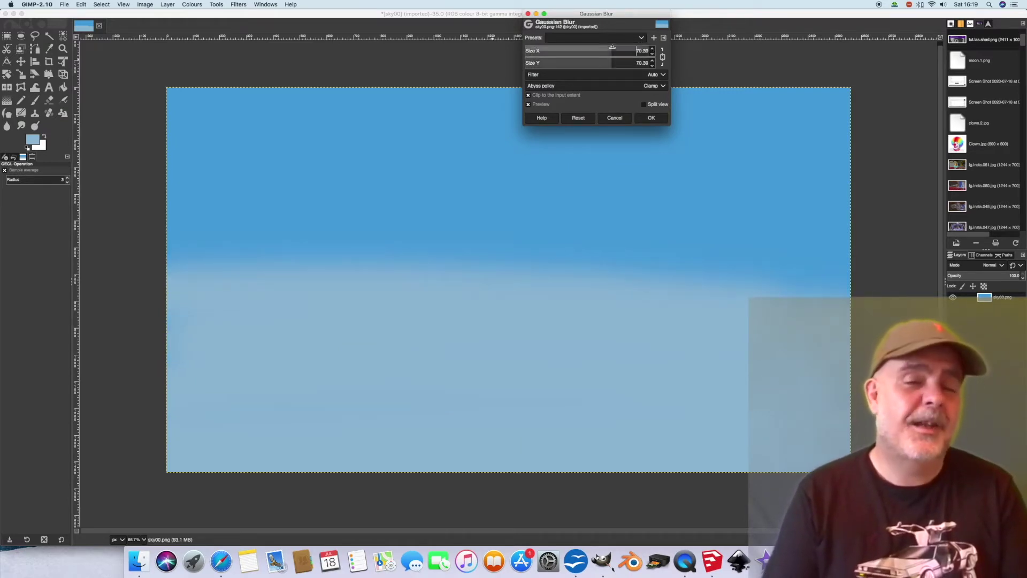
click(652, 117)
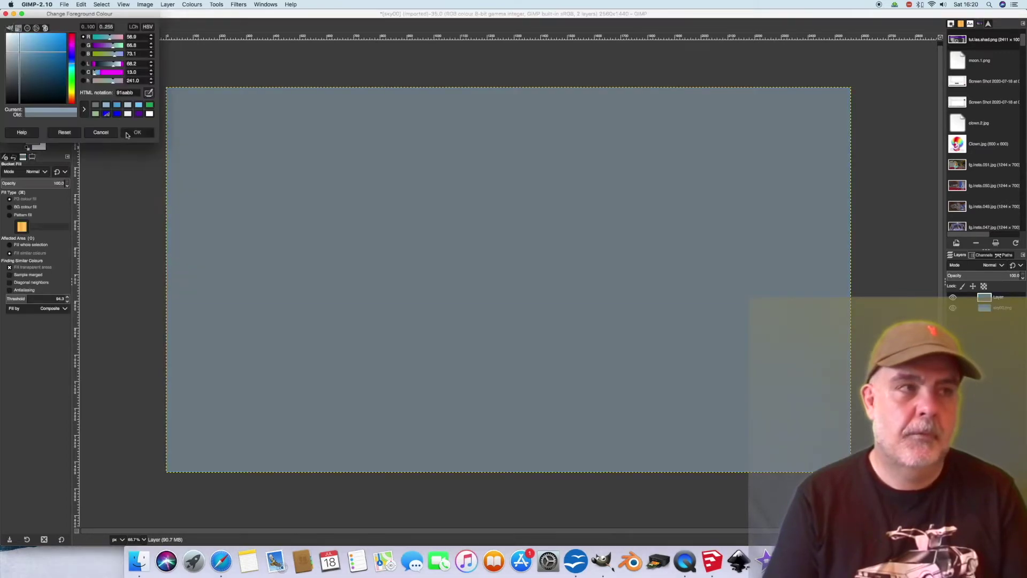
- Fill the upper layer with grey-blue 91aabb and paint dark slate cloud strokes over its upper part with a soft brush
click(137, 132)
click(241, 137)
click(32, 141)
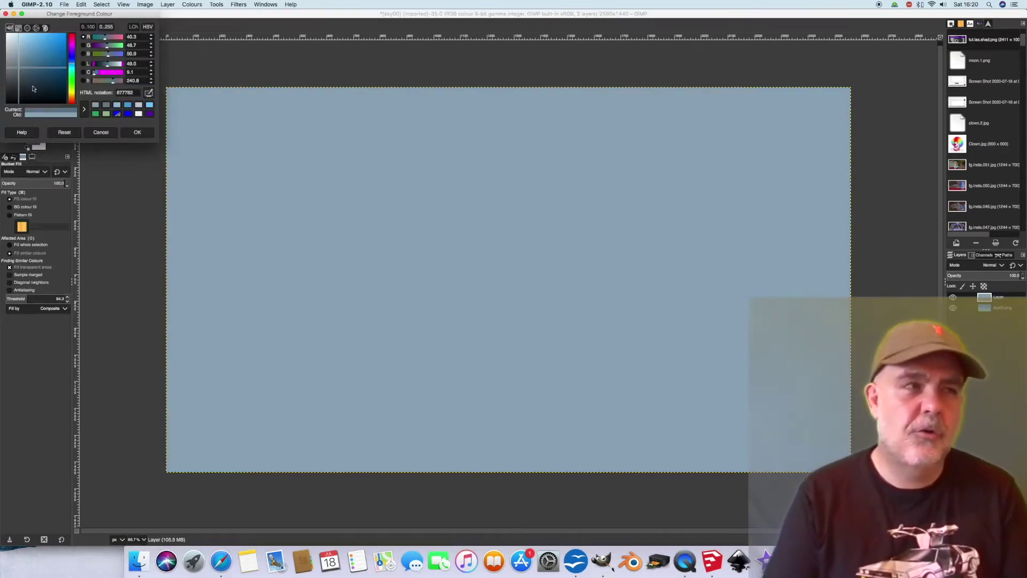
click(137, 132)
key(p)
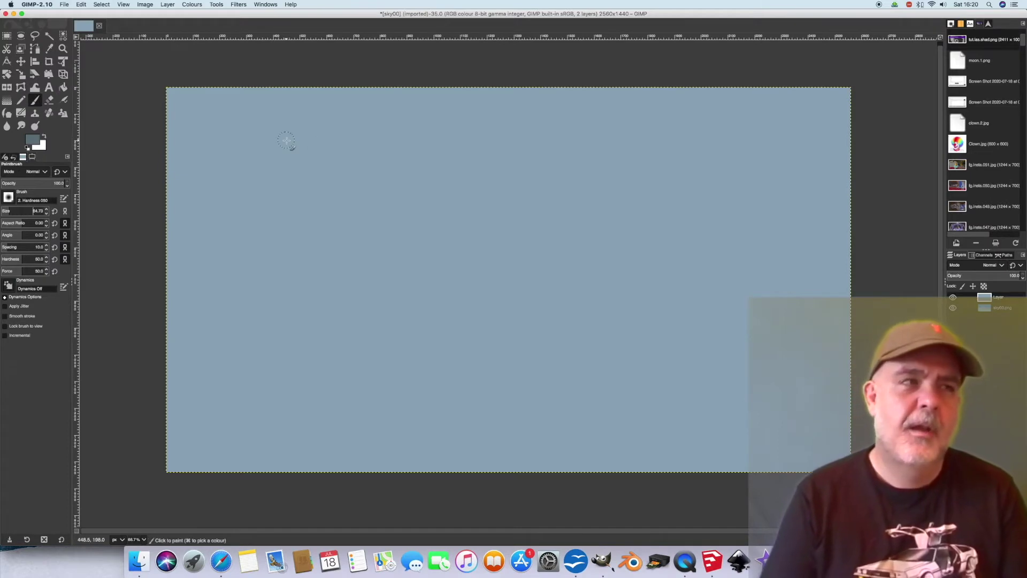
mouse_move(286, 141)
mouse_down()
mouse_move(310, 161)
mouse_move(316, 152)
mouse_move(342, 185)
mouse_move(509, 111)
mouse_move(671, 166)
mouse_move(482, 107)
mouse_move(497, 115)
mouse_up()
key(bracketright)
key(bracketright)
key(bracketright)
mouse_move(225, 137)
mouse_down()
mouse_move(514, 225)
mouse_move(562, 195)
mouse_move(711, 241)
mouse_move(341, 31)
mouse_up()
- Apply a Gaussian blur to the dark slate cloud strokes on the grey layer
click(239, 5)
mouse_move(262, 50)
click(359, 54)
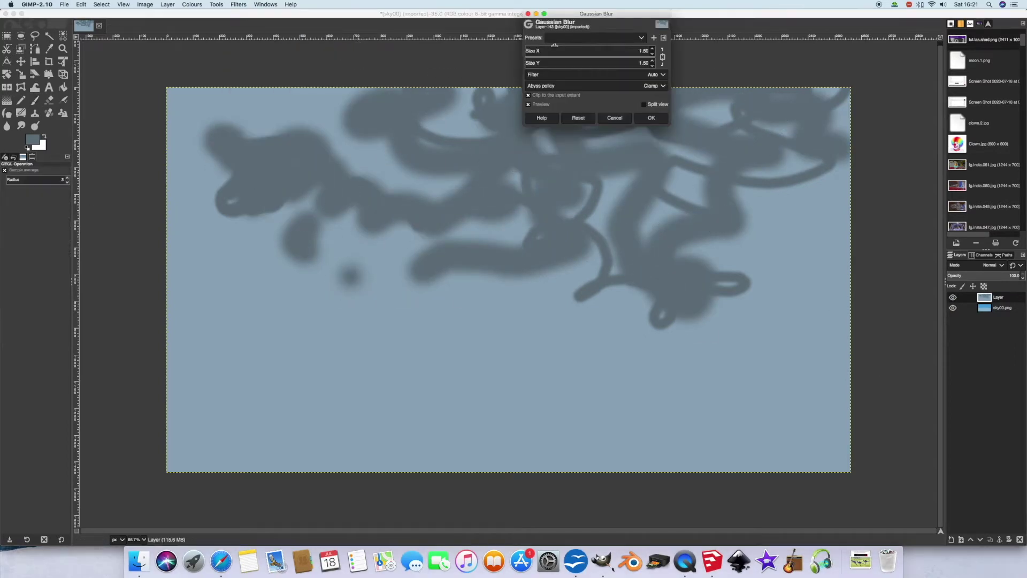
click(651, 118)
- Paint more storm clouds over the blurred ones, adding strokes in a darker slate across the upper sky
key(p)
mouse_move(241, 102)
mouse_down()
mouse_move(229, 119)
mouse_move(419, 96)
mouse_move(848, 142)
mouse_move(834, 160)
mouse_up()
click(41, 139)
click(26, 75)
mouse_move(176, 123)
mouse_down()
mouse_move(292, 221)
mouse_move(475, 177)
mouse_move(688, 172)
mouse_move(719, 198)
mouse_up()
mouse_move(342, 115)
mouse_down()
mouse_move(447, 222)
mouse_move(768, 231)
mouse_up()
mouse_move(300, 102)
mouse_down()
mouse_move(223, 280)
mouse_move(337, 277)
mouse_up()
- Apply a Gaussian blur of about 46 in X and Y to soften the added storm clouds
click(239, 4)
mouse_move(262, 48)
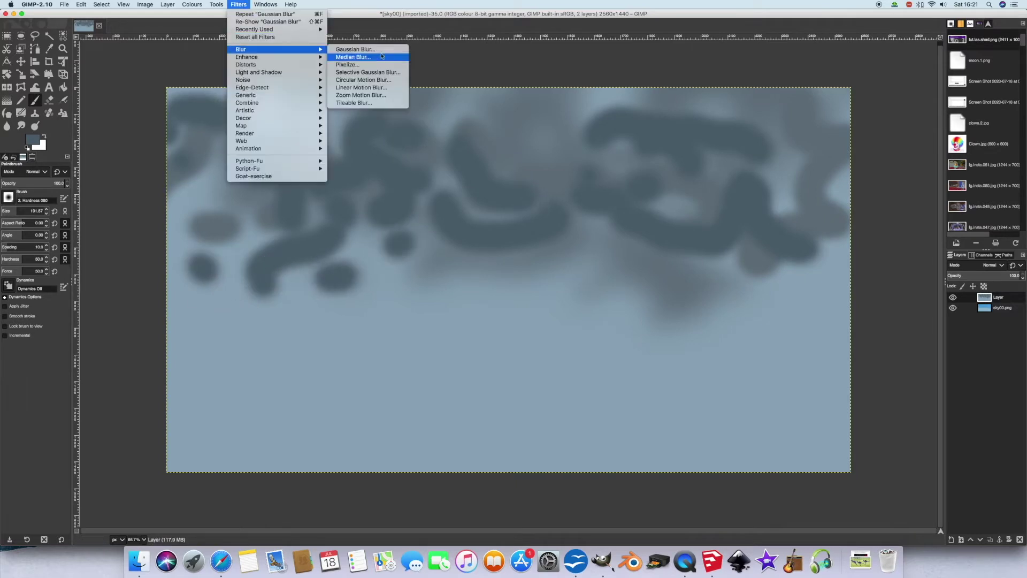
click(362, 53)
click(583, 54)
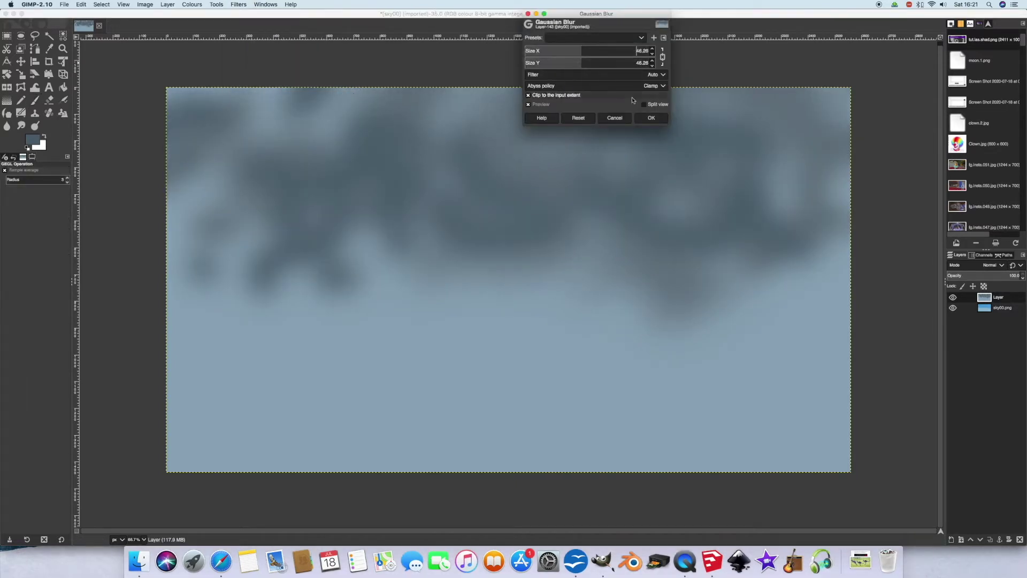
click(652, 118)
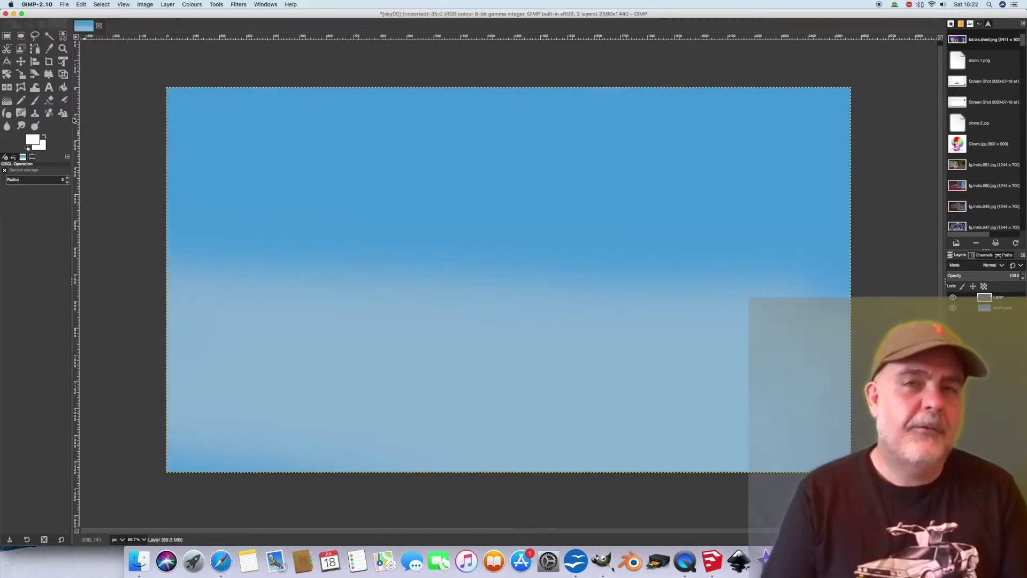
- Paint four white cloud patches across the upper blue sky on the transparent layer with the Acrylic 03 brush
click(36, 101)
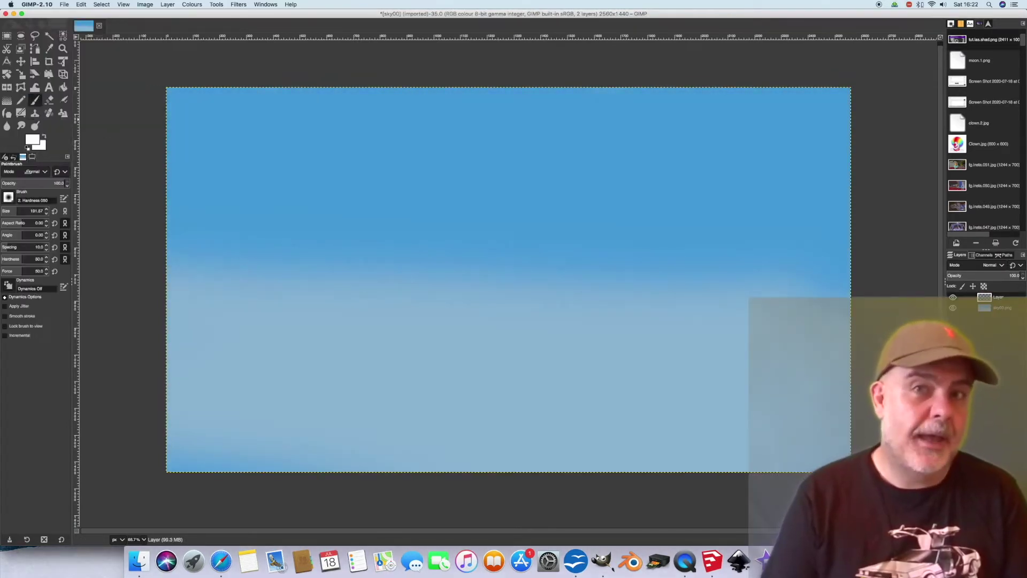
click(9, 198)
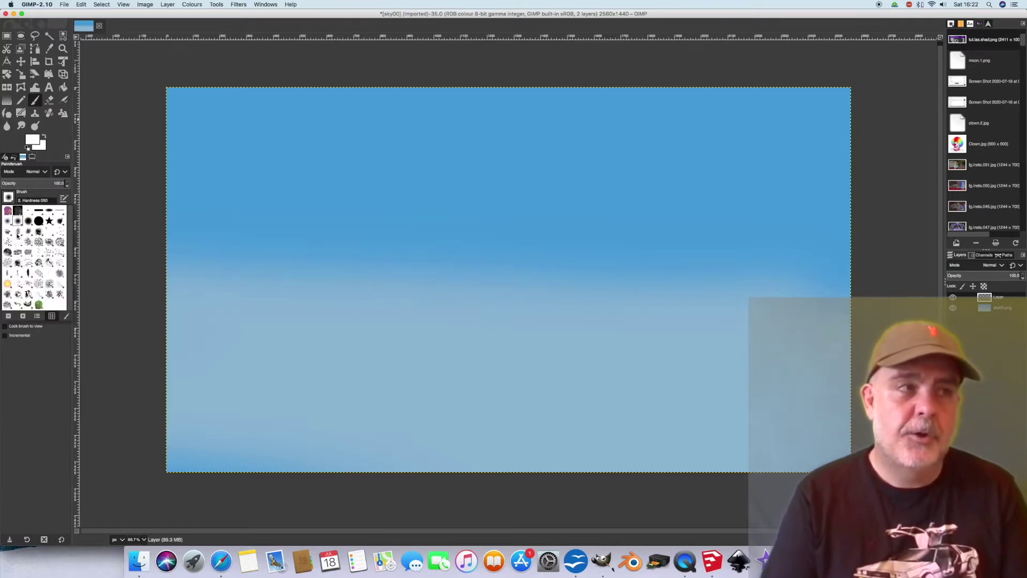
click(18, 232)
mouse_move(223, 157)
mouse_down()
mouse_move(259, 150)
mouse_move(241, 183)
mouse_move(269, 158)
mouse_move(215, 217)
mouse_move(251, 229)
mouse_move(230, 269)
mouse_move(270, 270)
mouse_up()
mouse_move(508, 182)
mouse_down()
mouse_move(489, 171)
mouse_move(563, 138)
mouse_move(487, 201)
mouse_move(562, 275)
mouse_move(594, 270)
mouse_up()
mouse_move(761, 160)
mouse_down()
mouse_move(751, 120)
mouse_move(733, 130)
mouse_move(749, 153)
mouse_move(782, 152)
mouse_move(793, 115)
mouse_move(720, 89)
mouse_move(657, 90)
mouse_move(695, 134)
mouse_move(760, 115)
mouse_move(754, 161)
mouse_move(824, 178)
mouse_move(779, 198)
mouse_move(827, 148)
mouse_move(835, 121)
mouse_up()
mouse_move(415, 107)
mouse_down()
mouse_move(395, 95)
mouse_move(360, 129)
mouse_move(368, 111)
mouse_move(335, 86)
mouse_move(318, 123)
mouse_up()
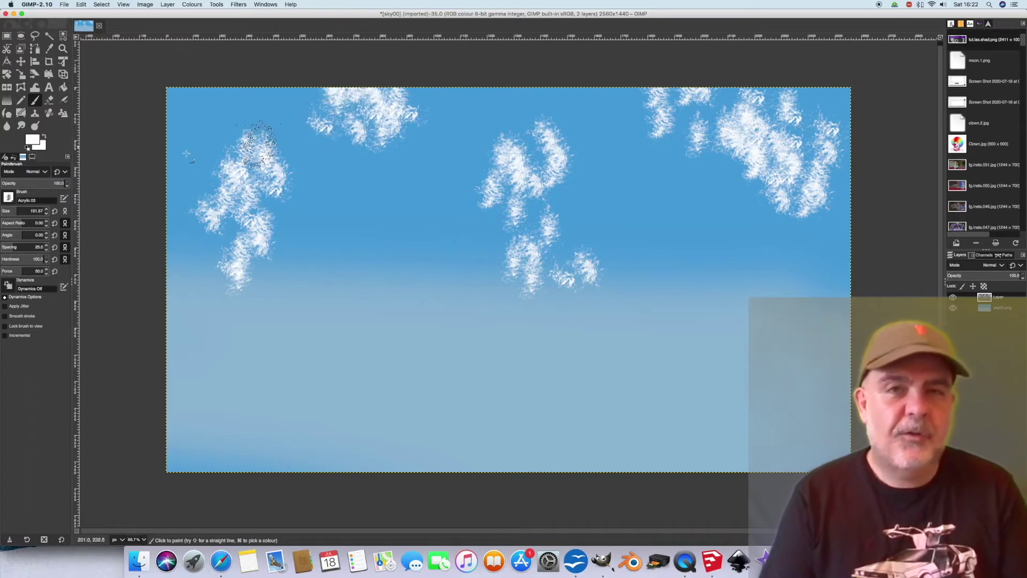
- Smudge the white cloud patches into soft wispy shapes using the Hardness 050 brush
click(10, 198)
click(18, 225)
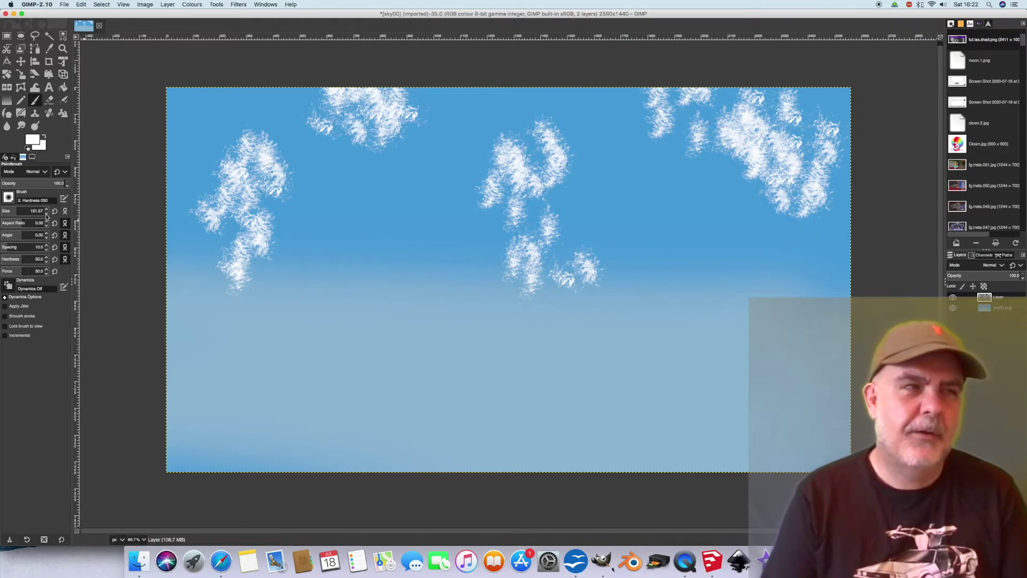
click(22, 126)
mouse_move(248, 132)
mouse_down()
mouse_move(238, 159)
mouse_move(249, 177)
mouse_move(236, 153)
mouse_move(207, 191)
mouse_move(238, 240)
mouse_move(226, 273)
mouse_move(243, 278)
mouse_move(224, 236)
mouse_move(241, 195)
mouse_move(300, 193)
mouse_move(262, 156)
mouse_move(273, 165)
mouse_move(211, 179)
mouse_move(202, 162)
mouse_move(333, 159)
mouse_move(329, 137)
mouse_move(298, 122)
mouse_move(336, 113)
mouse_move(418, 121)
mouse_move(351, 148)
mouse_move(371, 92)
mouse_move(404, 97)
mouse_move(356, 106)
mouse_move(473, 134)
mouse_move(428, 161)
mouse_move(531, 159)
mouse_move(529, 143)
mouse_move(553, 115)
mouse_move(410, 204)
mouse_up()
mouse_move(499, 199)
mouse_down()
mouse_move(543, 236)
mouse_move(514, 273)
mouse_move(567, 281)
mouse_move(539, 223)
mouse_move(567, 160)
mouse_move(669, 153)
mouse_move(674, 99)
mouse_move(693, 138)
mouse_move(658, 102)
mouse_move(819, 209)
mouse_move(795, 129)
mouse_move(747, 102)
mouse_move(716, 160)
mouse_move(699, 167)
mouse_move(805, 142)
mouse_move(749, 109)
mouse_up()
mouse_move(487, 135)
mouse_down()
mouse_move(375, 124)
mouse_move(344, 166)
mouse_move(201, 274)
mouse_up()
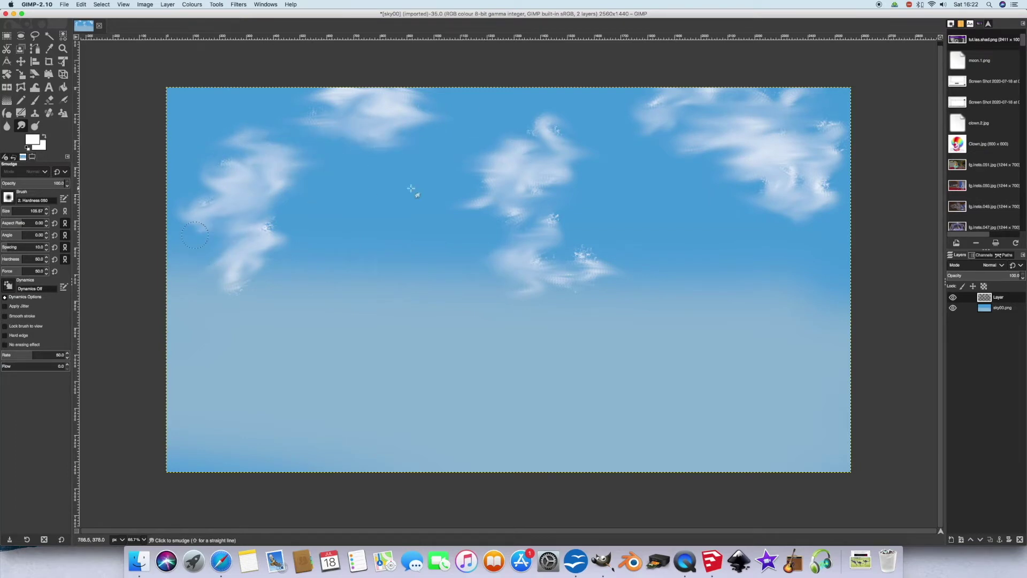
drag(455, 177, 398, 126)
drag(569, 212, 505, 213)
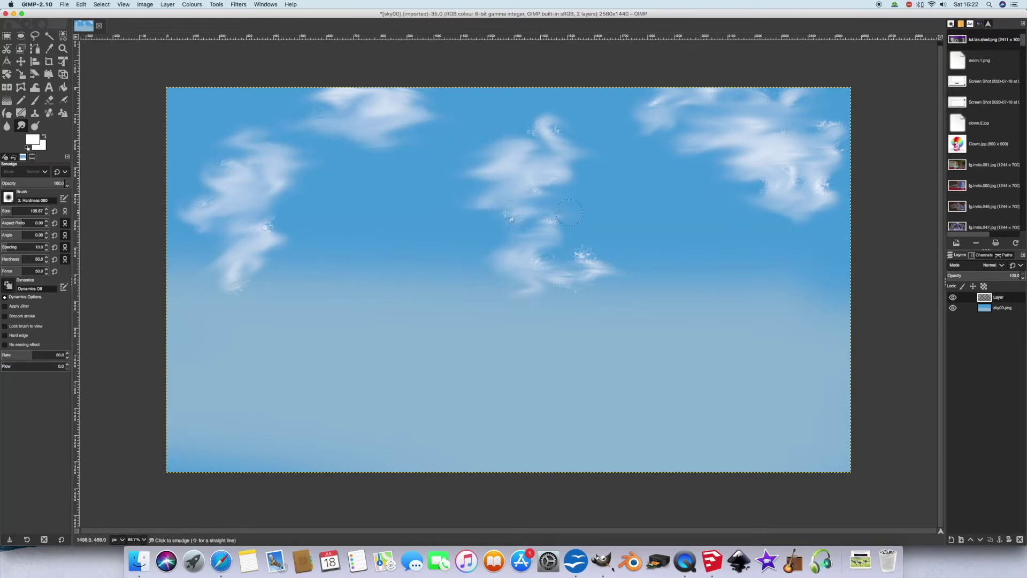
drag(454, 244, 598, 263)
mouse_move(713, 210)
mouse_down()
mouse_move(834, 174)
mouse_move(668, 116)
mouse_up()
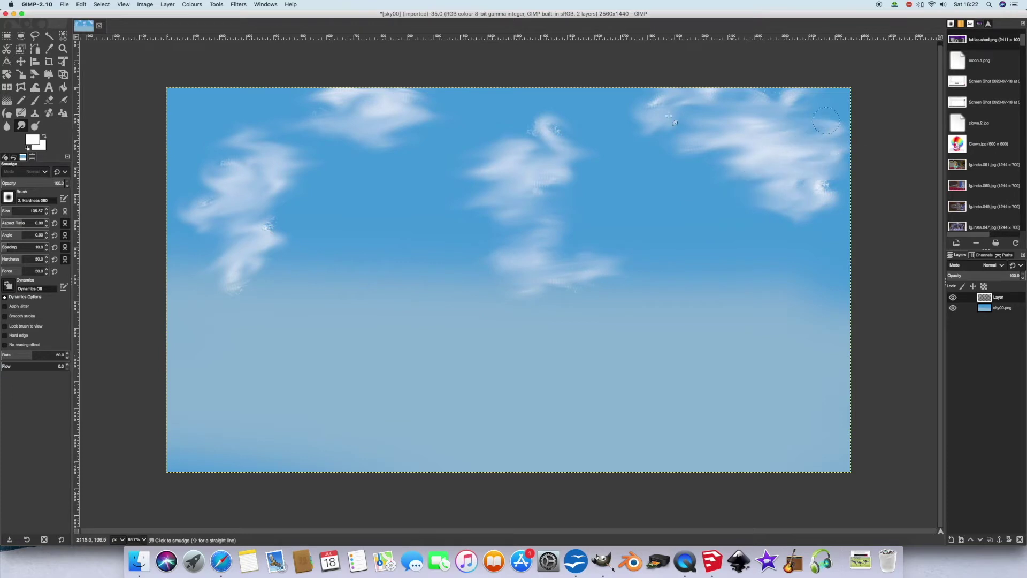
- Apply a light Gaussian blur to the smudged cloud layer
click(239, 5)
mouse_move(289, 49)
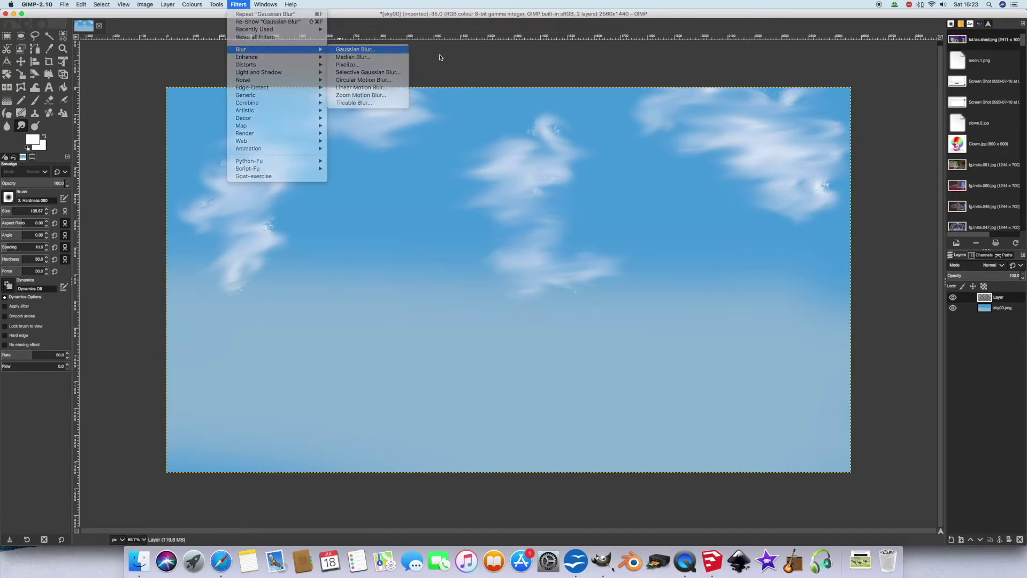
key(Return)
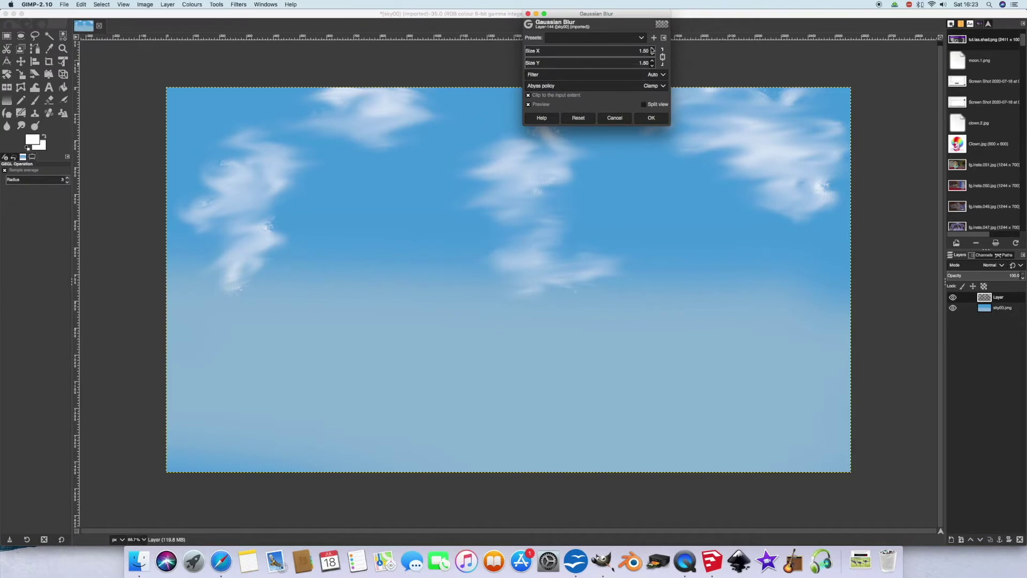
click(658, 119)
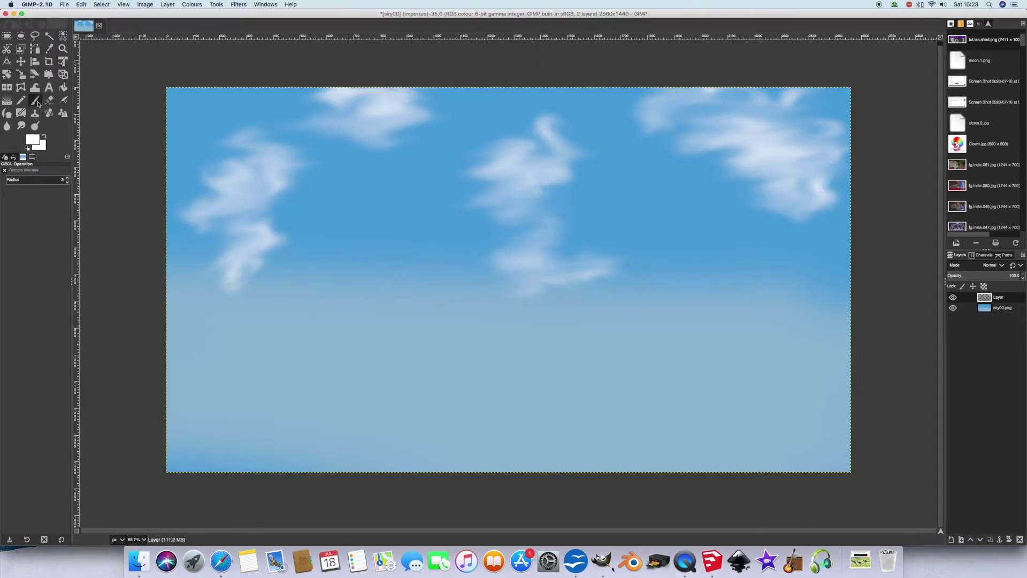
- Paint fresh white highlights over all four clouds with the Acrylic 03 brush
click(38, 101)
click(10, 199)
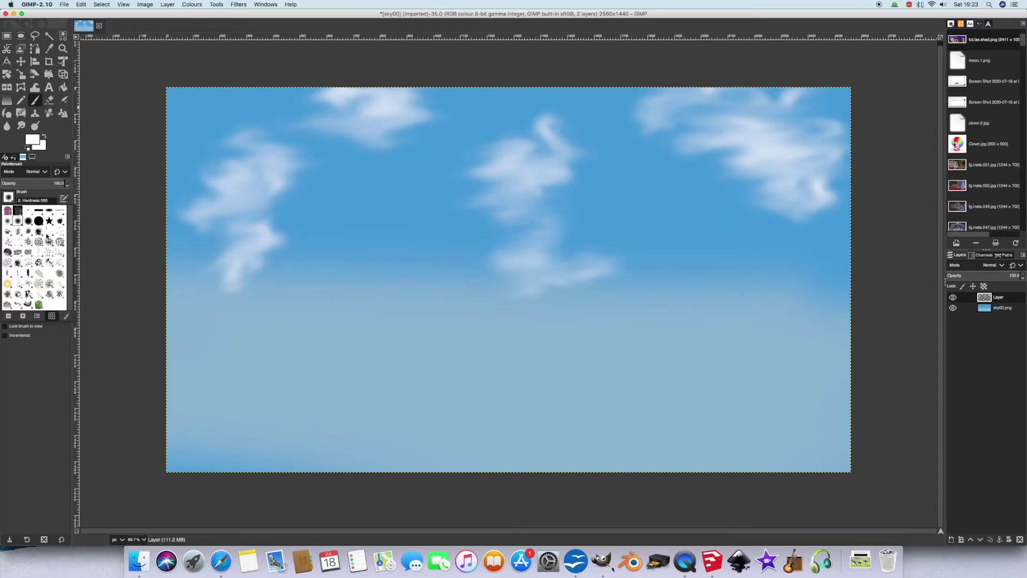
click(19, 233)
drag(248, 156, 224, 251)
mouse_move(353, 107)
mouse_down()
mouse_move(369, 105)
mouse_move(324, 123)
mouse_up()
mouse_move(490, 145)
mouse_down()
mouse_move(556, 182)
mouse_move(531, 239)
mouse_move(505, 255)
mouse_up()
mouse_move(698, 167)
mouse_down()
mouse_move(648, 108)
mouse_move(775, 141)
mouse_up()
- Smudge the fresh white highlights into the clouds with the Acrylic 03 brush
key(s)
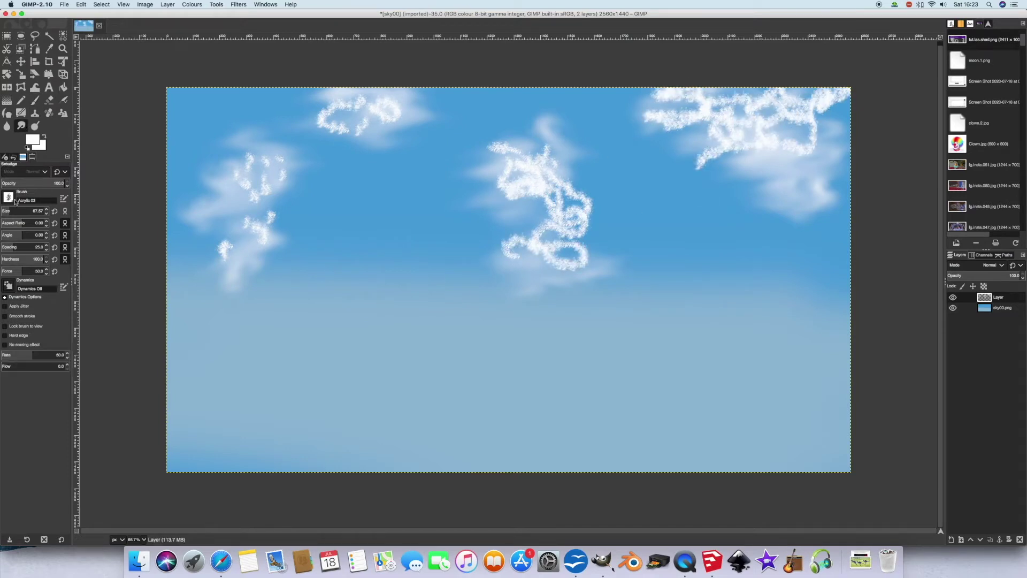
mouse_move(245, 161)
mouse_down()
mouse_move(267, 198)
mouse_move(281, 184)
mouse_up()
mouse_move(323, 115)
mouse_down()
mouse_move(369, 123)
mouse_move(343, 128)
mouse_up()
mouse_move(492, 150)
mouse_down()
mouse_move(548, 166)
mouse_move(510, 180)
mouse_move(557, 197)
mouse_move(530, 249)
mouse_move(537, 238)
mouse_move(519, 245)
mouse_move(594, 193)
mouse_up()
mouse_move(647, 107)
mouse_down()
mouse_move(695, 102)
mouse_move(769, 145)
mouse_move(824, 96)
mouse_move(636, 110)
mouse_move(818, 145)
mouse_move(770, 91)
mouse_up()
mouse_move(475, 197)
mouse_down()
mouse_move(538, 128)
mouse_move(571, 230)
mouse_up()
- Paint additional white texture to enlarge the left, middle and right clouds
click(35, 100)
mouse_move(230, 177)
mouse_down()
mouse_move(239, 136)
mouse_move(203, 203)
mouse_up()
mouse_move(535, 160)
mouse_down()
mouse_move(578, 178)
mouse_move(588, 236)
mouse_up()
mouse_move(786, 225)
mouse_down()
mouse_move(823, 94)
mouse_move(856, 220)
mouse_up()
mouse_move(214, 236)
mouse_down()
mouse_move(241, 184)
mouse_move(209, 139)
mouse_up()
- Smudge the enlarged left, middle and right clouds with the soft Hardness 050 brush
click(21, 126)
click(8, 197)
click(18, 220)
mouse_move(182, 107)
mouse_down()
mouse_move(225, 165)
mouse_move(207, 183)
mouse_move(225, 177)
mouse_up()
mouse_move(588, 185)
mouse_down()
mouse_move(550, 206)
mouse_move(557, 218)
mouse_move(589, 134)
mouse_up()
mouse_move(770, 160)
mouse_down()
mouse_move(806, 172)
mouse_move(766, 211)
mouse_move(837, 227)
mouse_move(816, 130)
mouse_move(832, 193)
mouse_up()
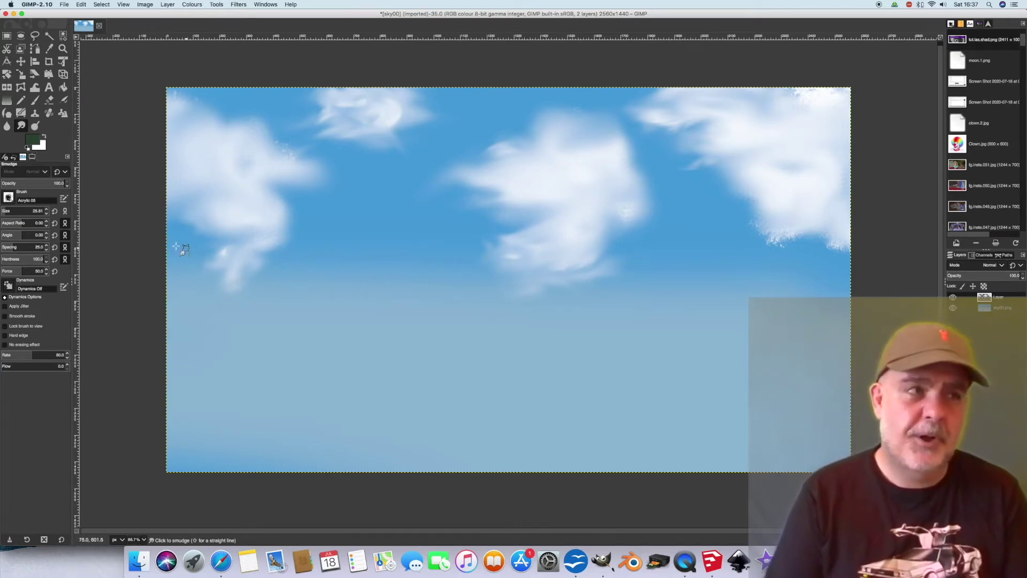
- Paint a jagged dark green treeline across the canvas with the Acrylic 08 brush and bucket-fill the area below it
click(36, 101)
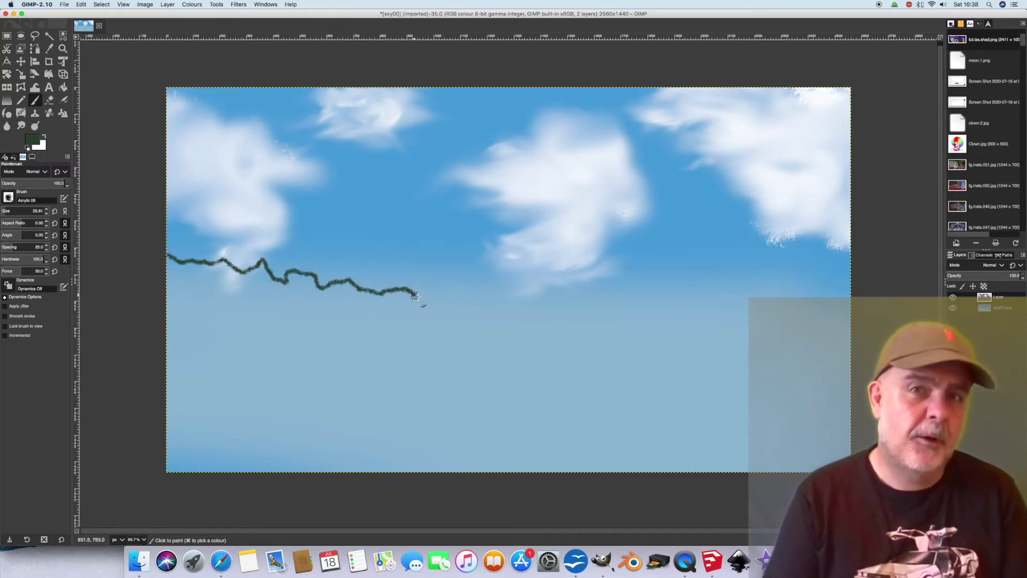
mouse_move(450, 290)
mouse_down()
mouse_move(474, 284)
mouse_move(548, 306)
mouse_move(600, 305)
mouse_up()
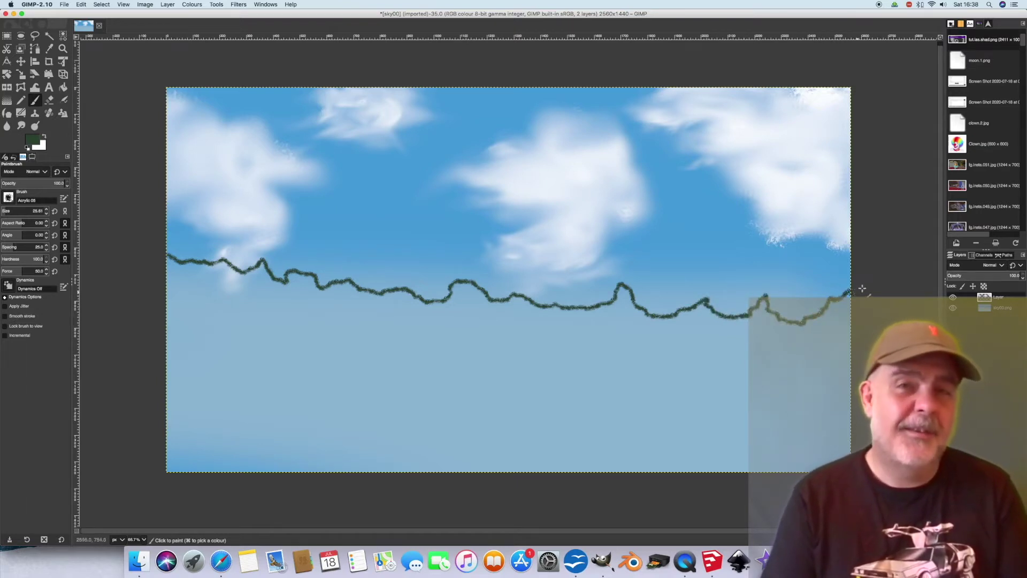
click(62, 87)
click(194, 274)
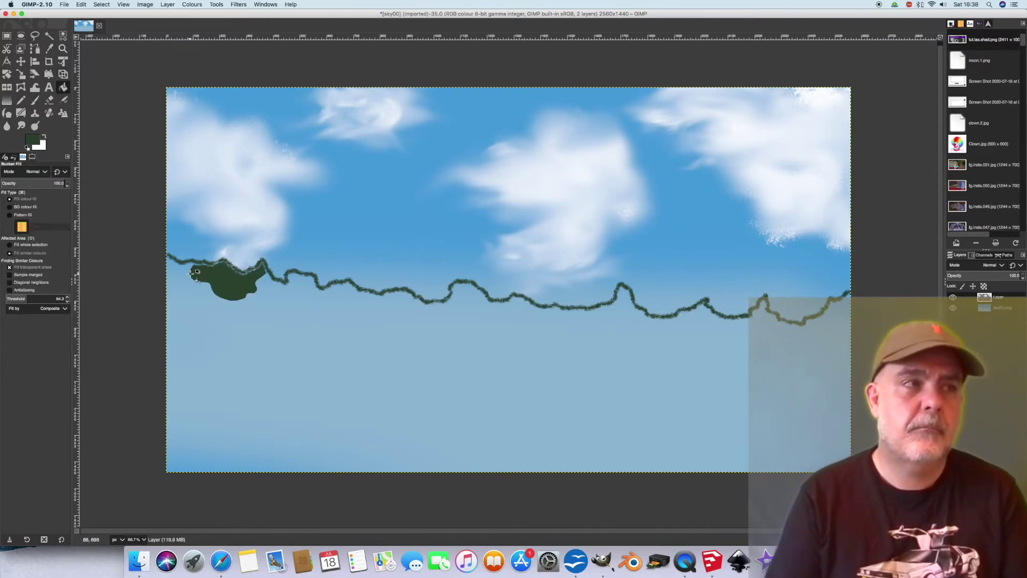
click(178, 279)
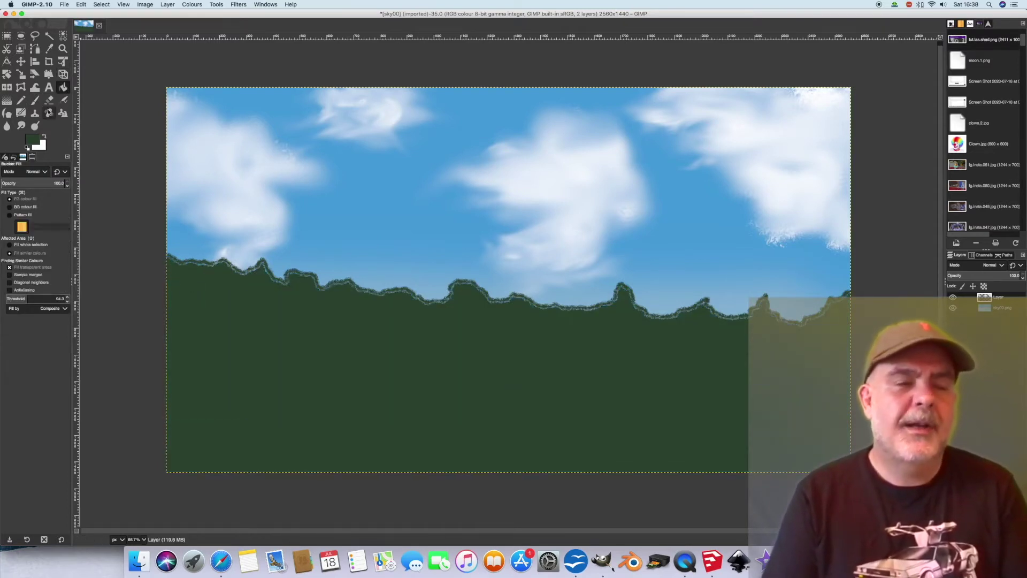
- Paint over the pale fringe along the treeline's upper edge in the same dark green
click(36, 100)
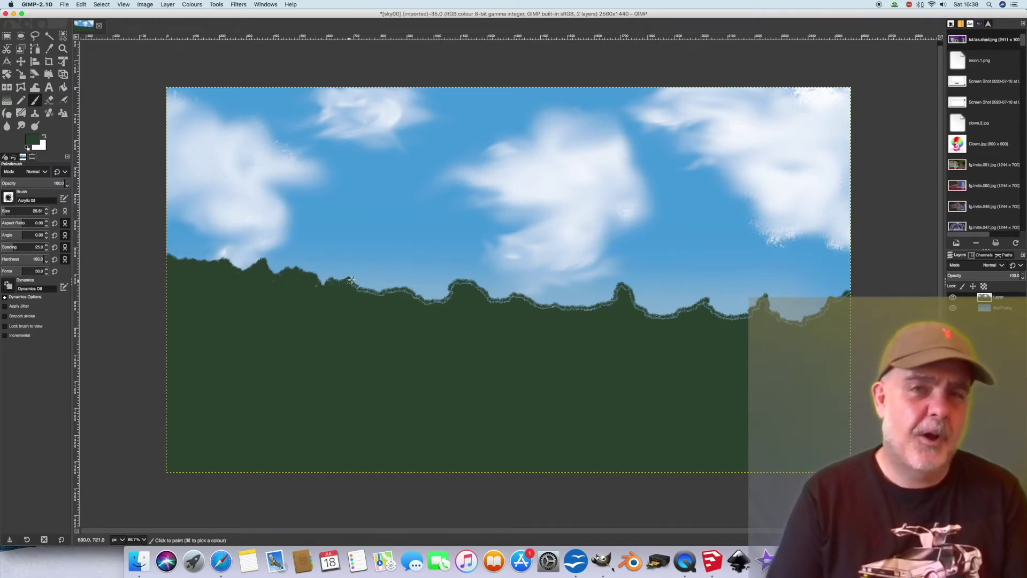
mouse_move(323, 289)
mouse_down()
mouse_move(282, 280)
mouse_move(434, 301)
mouse_move(489, 289)
mouse_move(810, 319)
mouse_move(845, 298)
mouse_up()
- Paint fine foliage lines along the treeline in a darker green with the Acrylic 08 brush at size about 9
click(32, 139)
click(25, 92)
click(137, 132)
click(47, 213)
drag(207, 267, 176, 263)
mouse_move(217, 296)
mouse_down()
mouse_move(264, 268)
mouse_move(281, 284)
mouse_up()
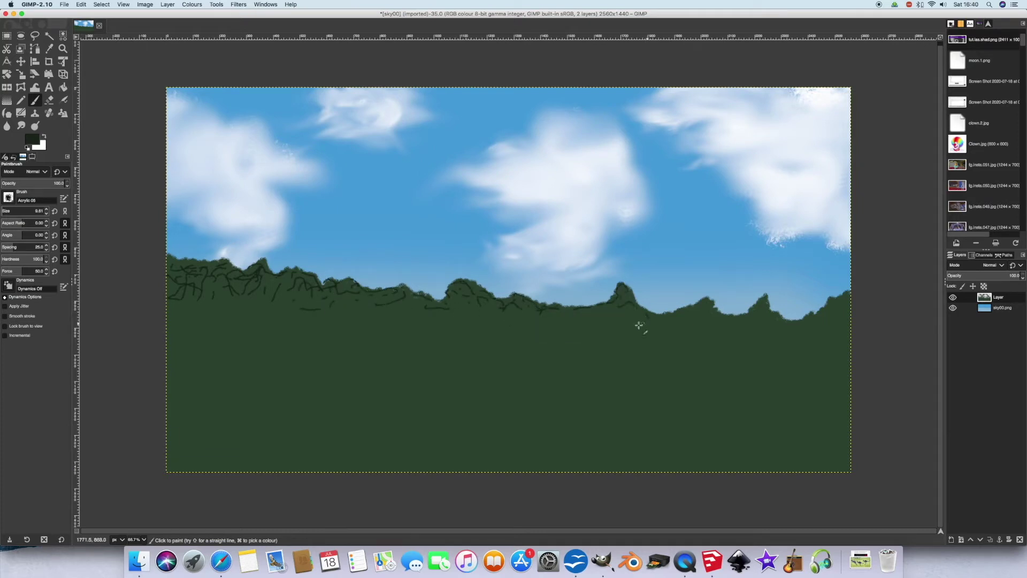
drag(663, 311, 712, 308)
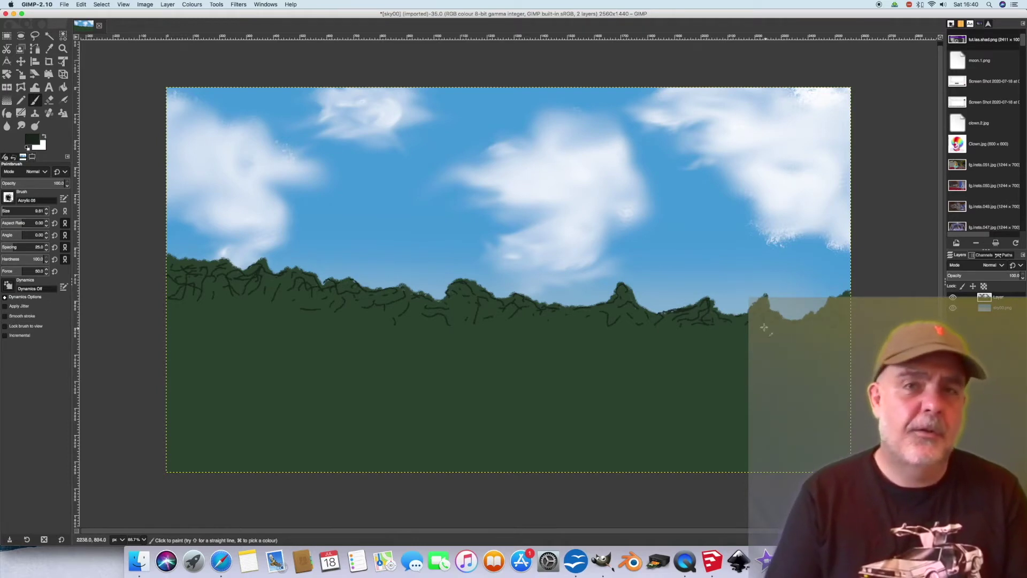
- Smudge the darker foliage lines into the green treeline
key(s)
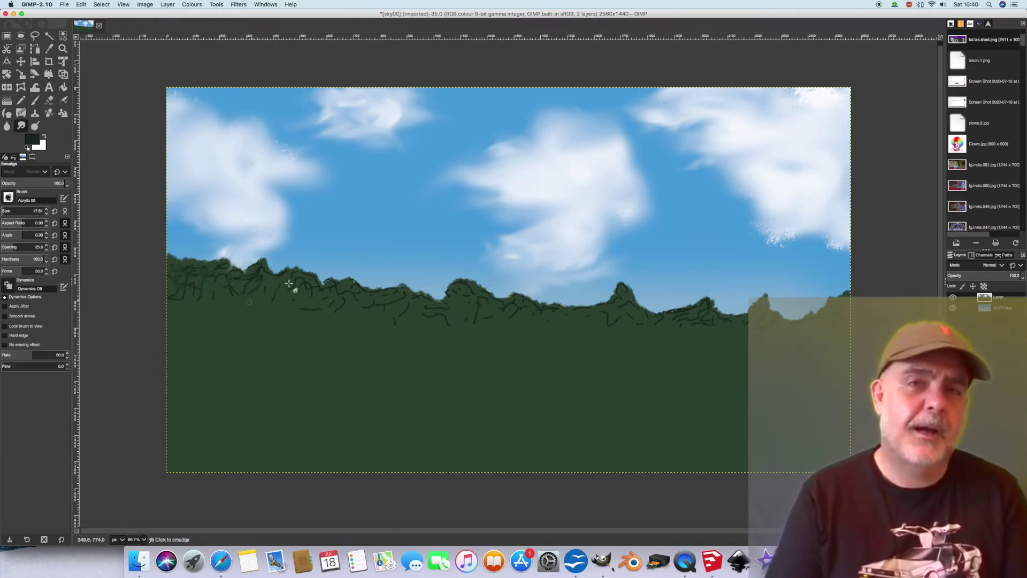
mouse_move(308, 293)
mouse_down()
mouse_move(395, 289)
mouse_move(421, 295)
mouse_up()
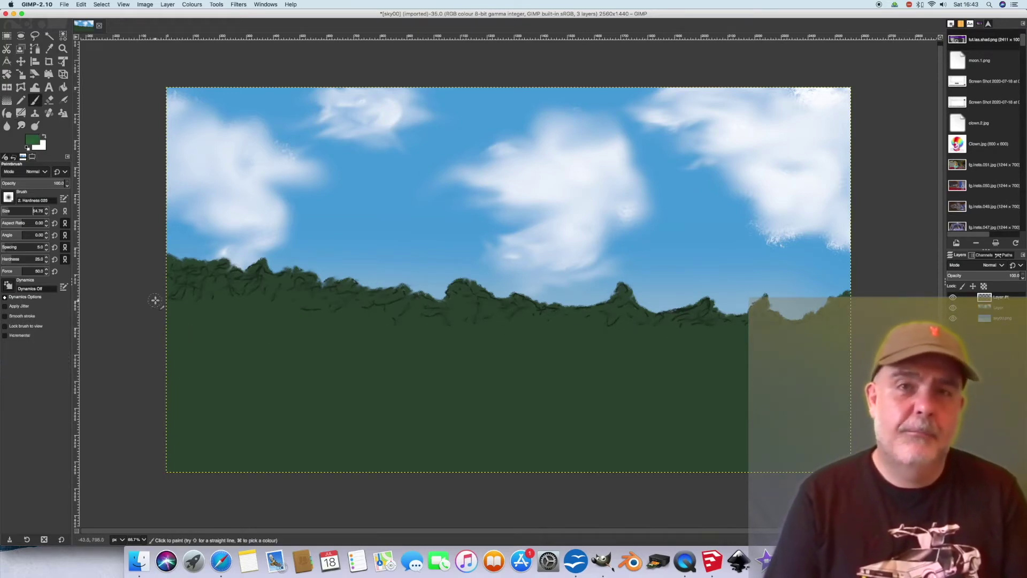
- Paint three long curved lines in medium green across the dark lower area to outline rolling hills with the 2. Hardness 025 brush
mouse_move(155, 301)
mouse_down()
mouse_move(263, 337)
mouse_move(806, 358)
mouse_up()
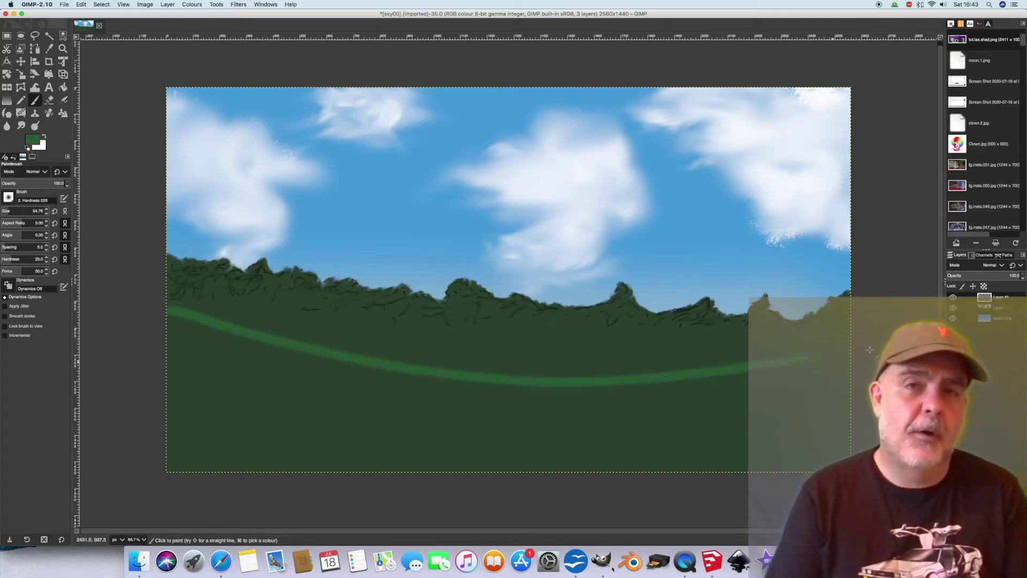
mouse_move(179, 345)
mouse_down()
mouse_move(382, 370)
mouse_move(857, 323)
mouse_up()
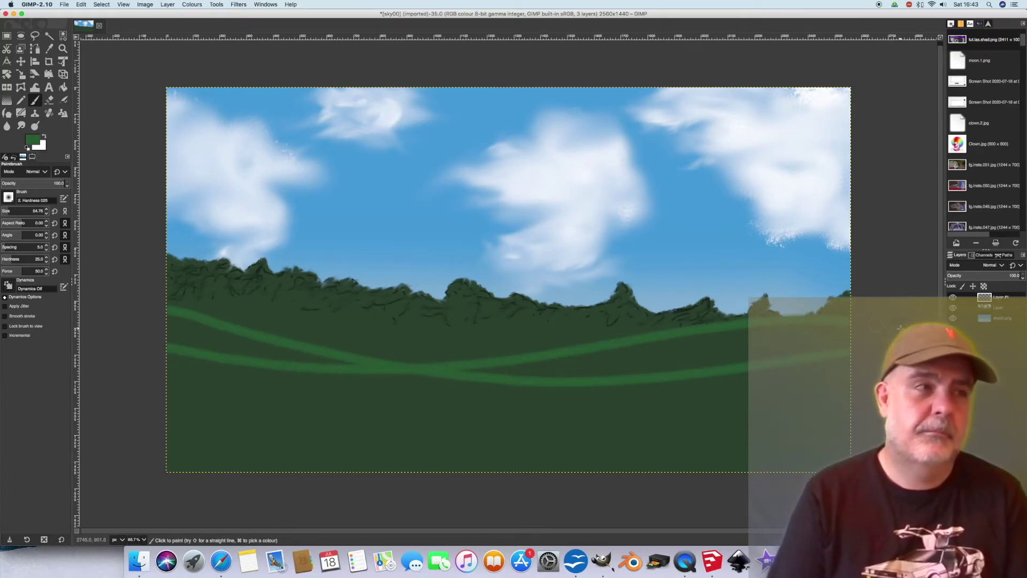
drag(857, 269, 343, 410)
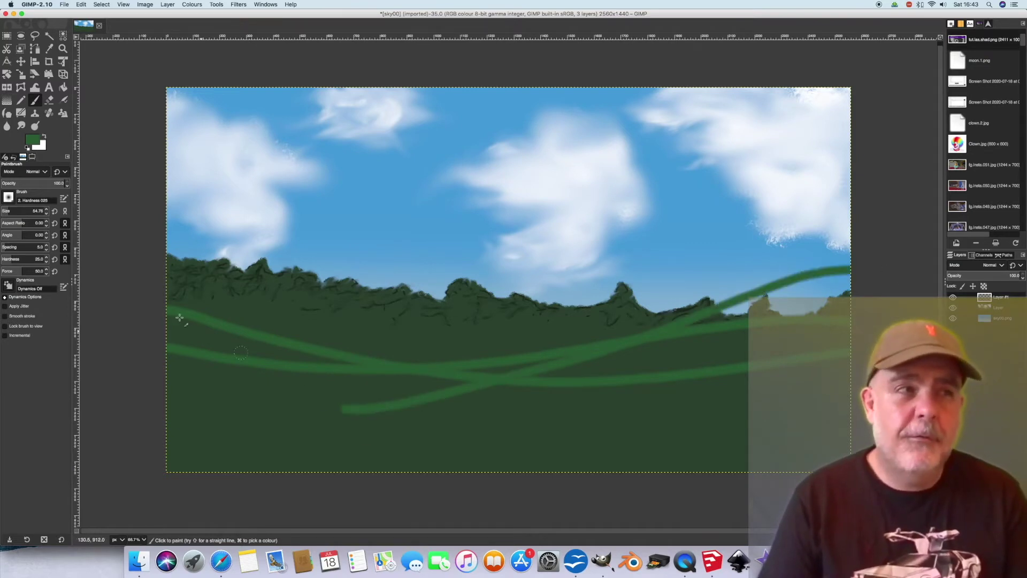
- Bucket-fill the areas between and below the hill outlines with the same medium green and smooth the hills' upper edge with the Paintbrush
click(64, 86)
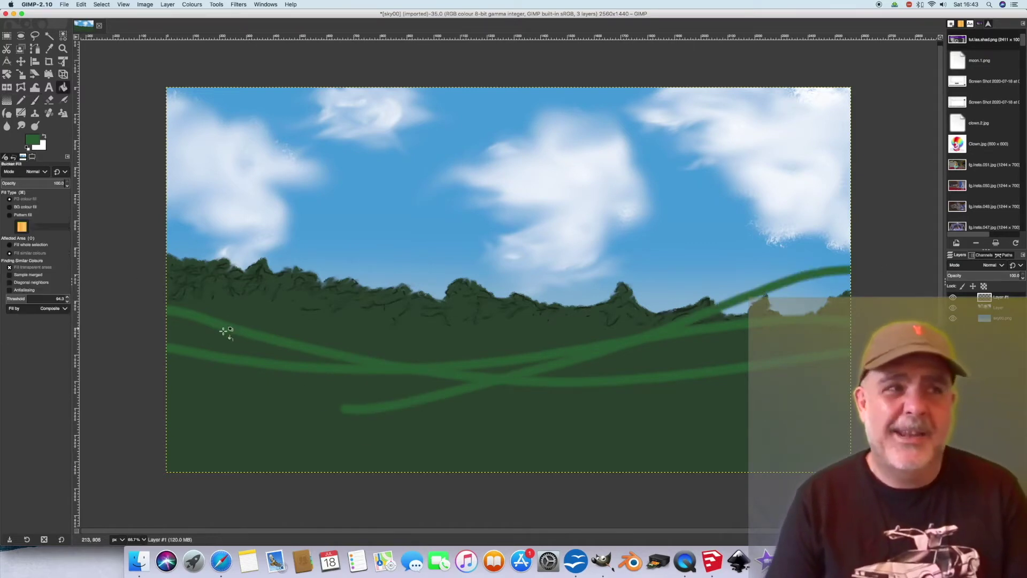
click(355, 364)
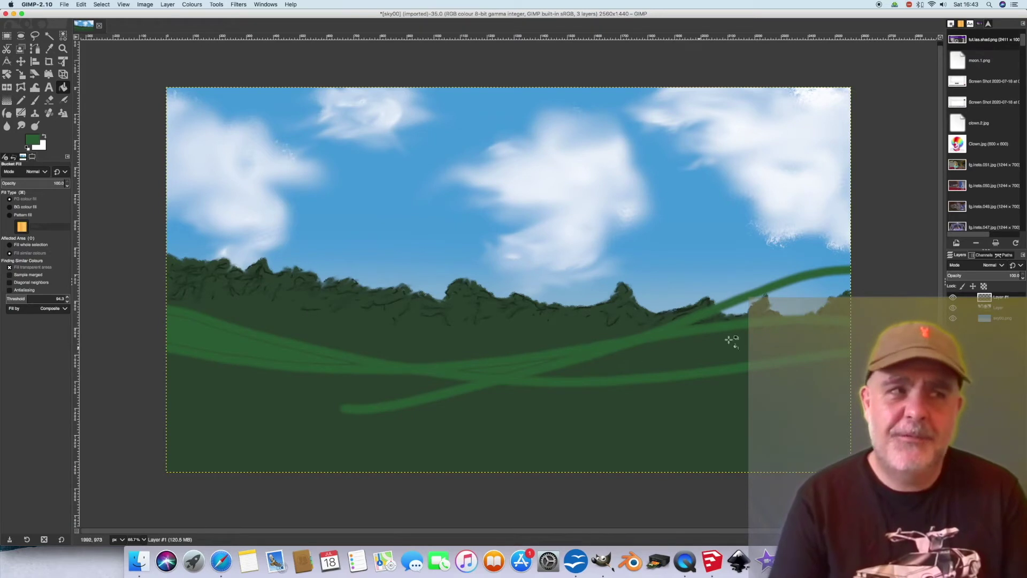
click(795, 303)
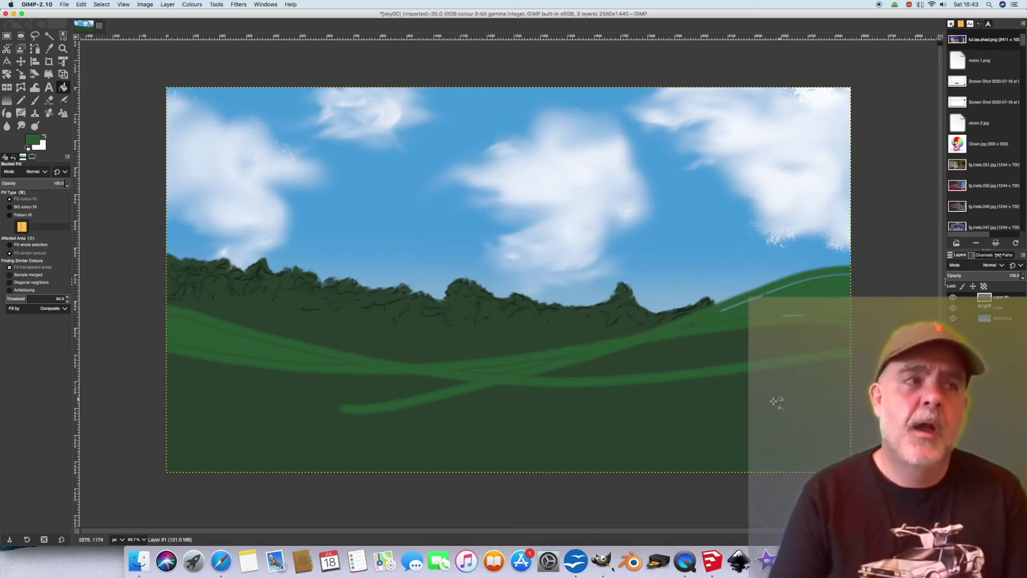
click(353, 385)
click(635, 370)
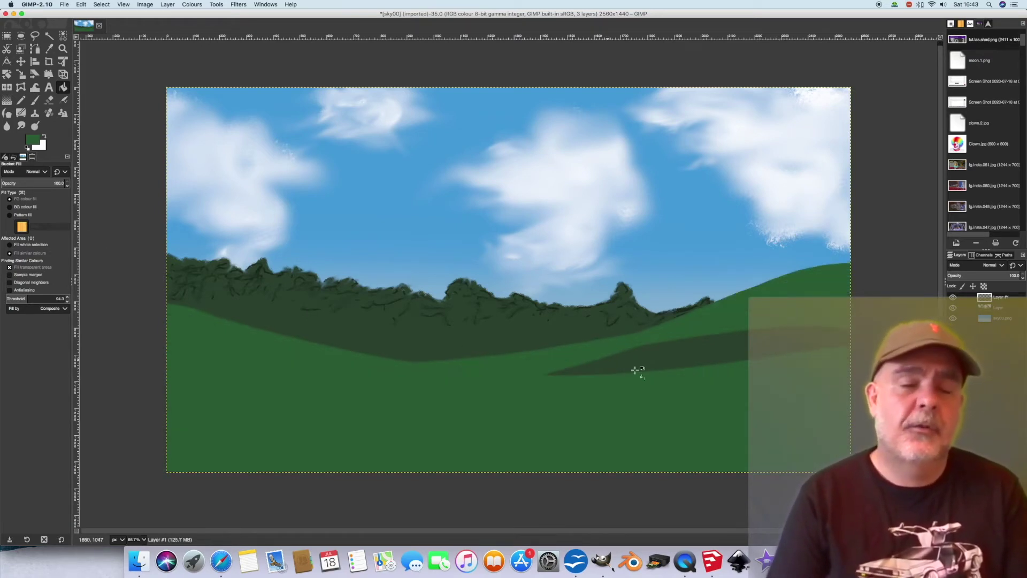
click(691, 353)
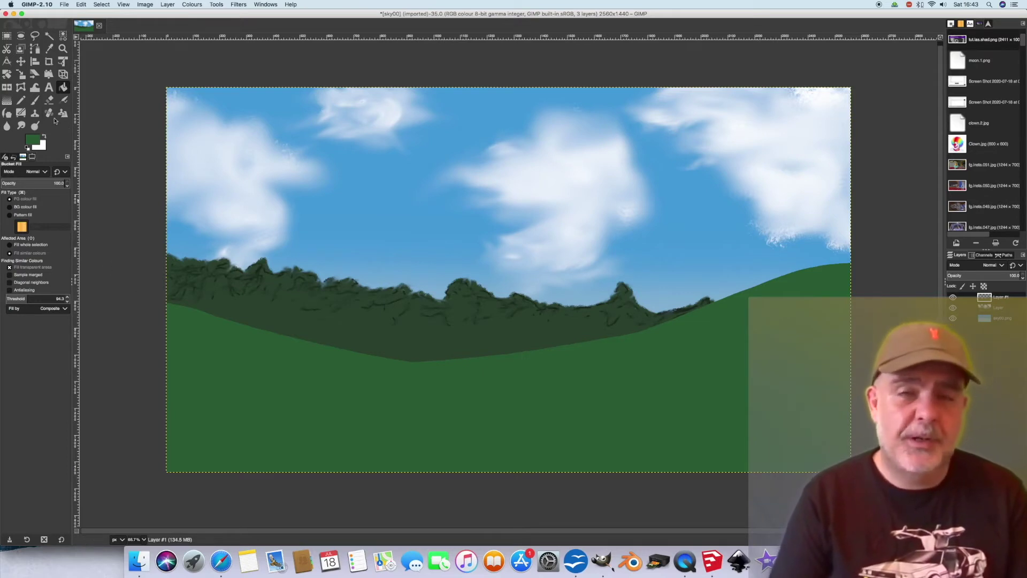
click(35, 100)
mouse_move(356, 352)
mouse_down()
mouse_move(582, 362)
mouse_move(274, 344)
mouse_move(256, 369)
mouse_up()
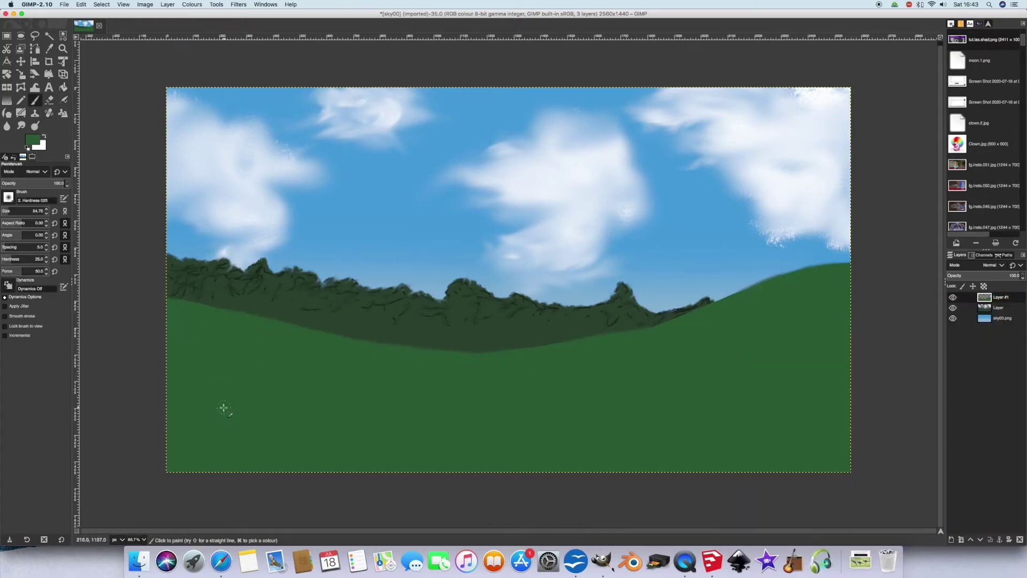
- Scatter darker green dabs and short strokes across the upper slopes of the green hills
click(32, 140)
click(55, 101)
key(Return)
click(189, 332)
click(225, 332)
click(277, 345)
click(298, 361)
click(247, 348)
click(328, 351)
click(415, 356)
click(506, 376)
click(542, 360)
click(584, 353)
click(759, 310)
click(805, 286)
click(759, 300)
click(736, 366)
click(635, 366)
drag(455, 381, 385, 360)
click(357, 357)
click(214, 343)
click(191, 373)
click(289, 377)
click(406, 382)
click(460, 388)
click(425, 371)
click(373, 356)
drag(813, 297, 765, 323)
click(730, 338)
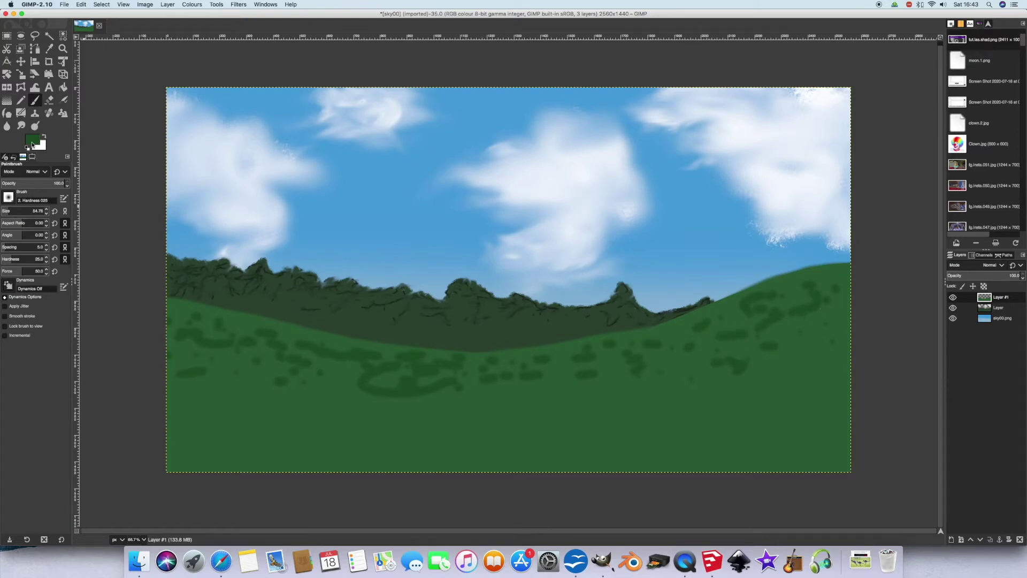
- Paint short light green highlight strokes along the hills with a smaller brush, following the curve of the slopes
click(33, 141)
drag(58, 101, 51, 67)
click(138, 132)
drag(40, 211, 32, 210)
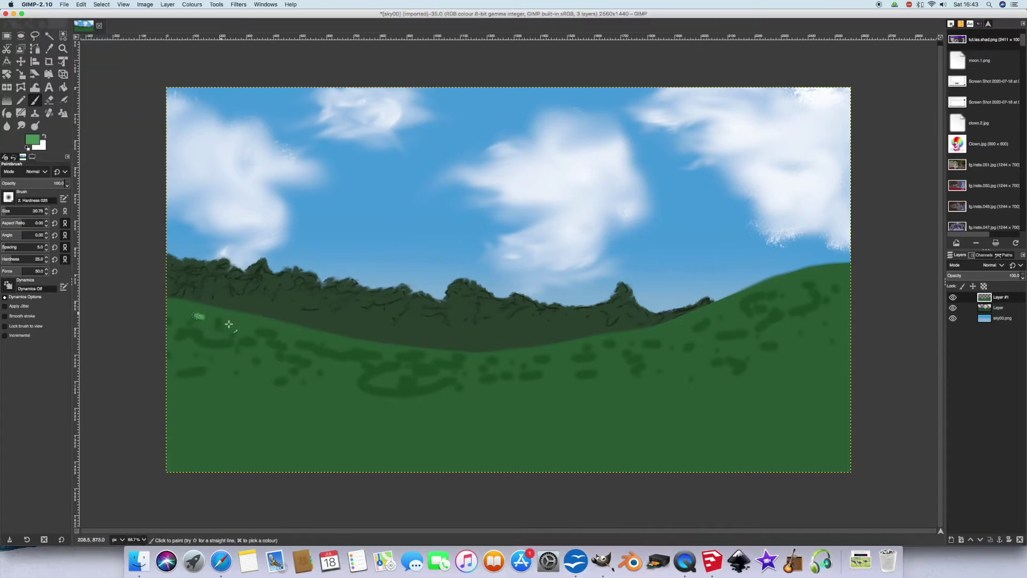
drag(195, 317, 222, 320)
drag(192, 325, 240, 334)
drag(261, 332, 280, 335)
drag(325, 349, 357, 353)
drag(337, 359, 361, 360)
drag(534, 369, 564, 370)
drag(428, 359, 533, 357)
drag(610, 353, 642, 342)
drag(754, 315, 829, 309)
drag(654, 366, 772, 349)
drag(792, 338, 808, 332)
drag(170, 362, 204, 363)
drag(294, 366, 322, 382)
- Smudge the light and dark strokes along the hills into soft streaks, enlarging the brush for the final blending
key(s)
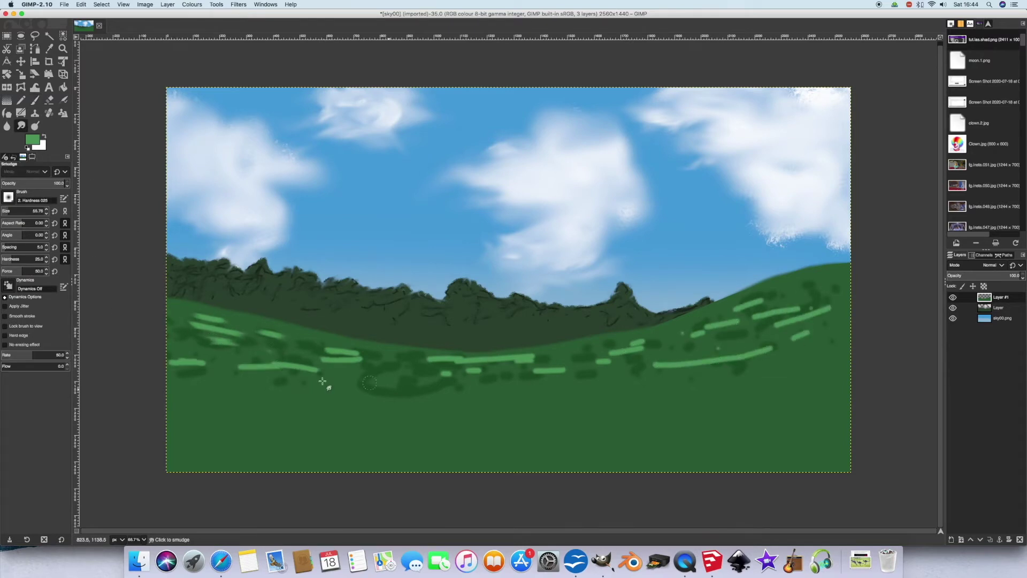
drag(34, 213, 51, 212)
mouse_move(224, 363)
mouse_down()
mouse_move(321, 353)
mouse_move(580, 355)
mouse_move(634, 368)
mouse_move(167, 360)
mouse_move(551, 406)
mouse_move(530, 362)
mouse_move(862, 343)
mouse_move(378, 371)
mouse_move(220, 332)
mouse_move(390, 373)
mouse_move(169, 314)
mouse_move(791, 332)
mouse_up()
drag(27, 209, 40, 209)
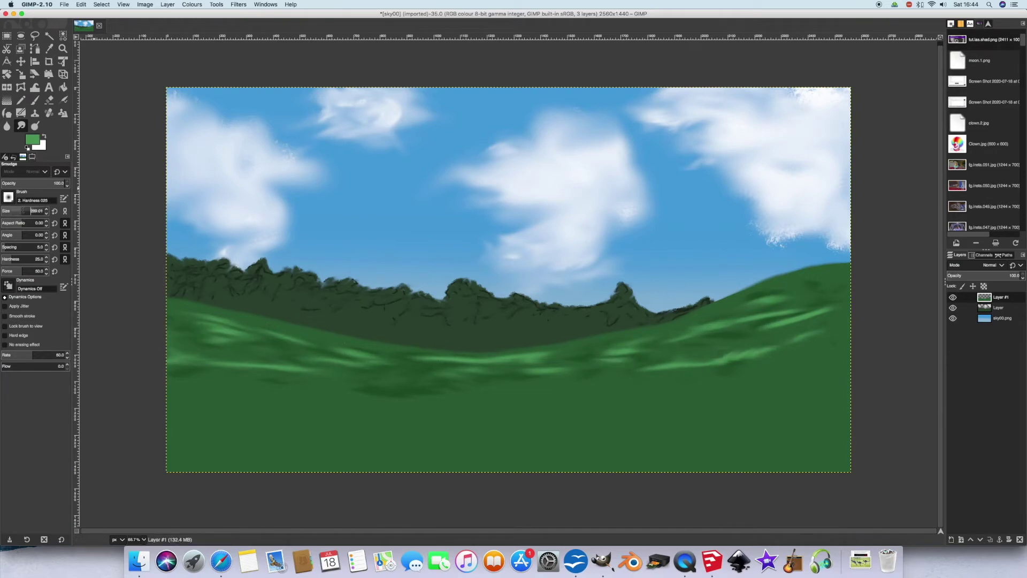
mouse_move(726, 353)
mouse_down()
mouse_move(819, 331)
mouse_move(449, 389)
mouse_move(116, 330)
mouse_move(347, 380)
mouse_move(720, 354)
mouse_move(827, 305)
mouse_move(694, 347)
mouse_move(830, 369)
mouse_move(426, 385)
mouse_move(226, 347)
mouse_up()
drag(542, 378, 176, 380)
- Add a new layer and set a deep green foreground colour with the 2. Hardness 050 brush
click(168, 4)
click(179, 14)
click(284, 190)
click(31, 139)
click(44, 73)
click(61, 75)
click(137, 132)
click(8, 197)
click(20, 224)
click(14, 212)
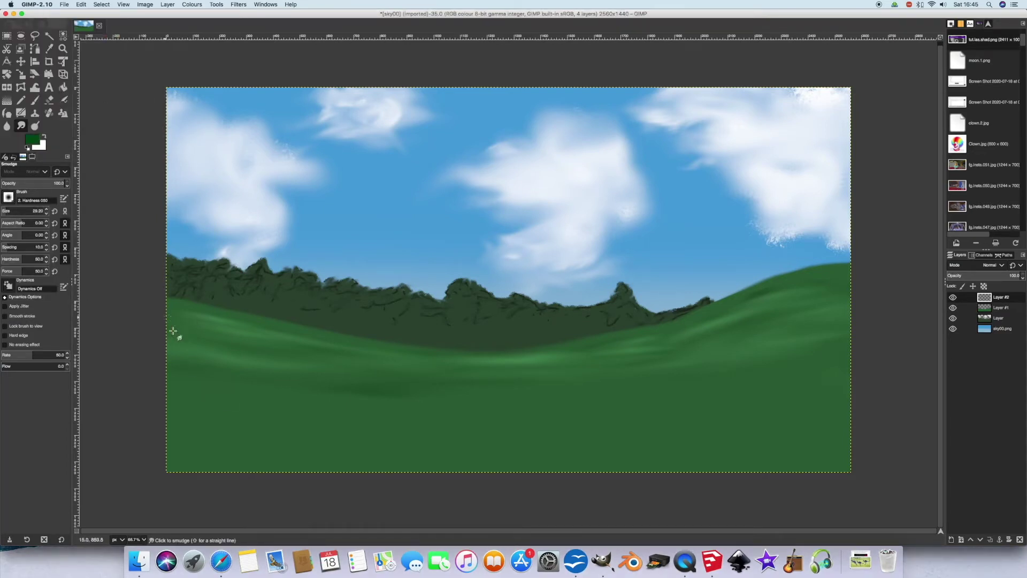
- Paint a deep green foreground ridge across the canvas, fill the area below it and cover the gaps along its edge
key(p)
mouse_move(145, 355)
mouse_down()
mouse_move(489, 390)
mouse_move(877, 398)
mouse_up()
key(shift+b)
click(242, 365)
key(p)
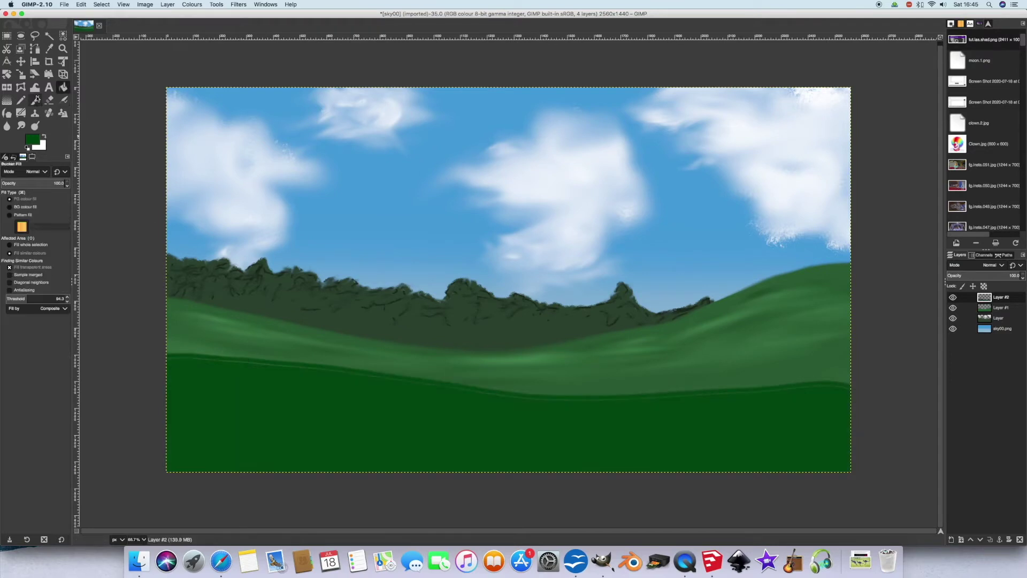
mouse_move(359, 372)
mouse_down()
mouse_move(842, 397)
mouse_move(541, 391)
mouse_move(222, 360)
mouse_move(813, 390)
mouse_up()
- Smudge the deep green foreground's upper edge into the lighter hills behind it, using a large brush
click(21, 129)
mouse_move(663, 414)
mouse_down()
mouse_move(480, 394)
mouse_move(291, 355)
mouse_move(182, 351)
mouse_up()
drag(877, 384, 882, 386)
click(24, 210)
mouse_move(316, 380)
mouse_down()
mouse_move(248, 362)
mouse_move(593, 416)
mouse_up()
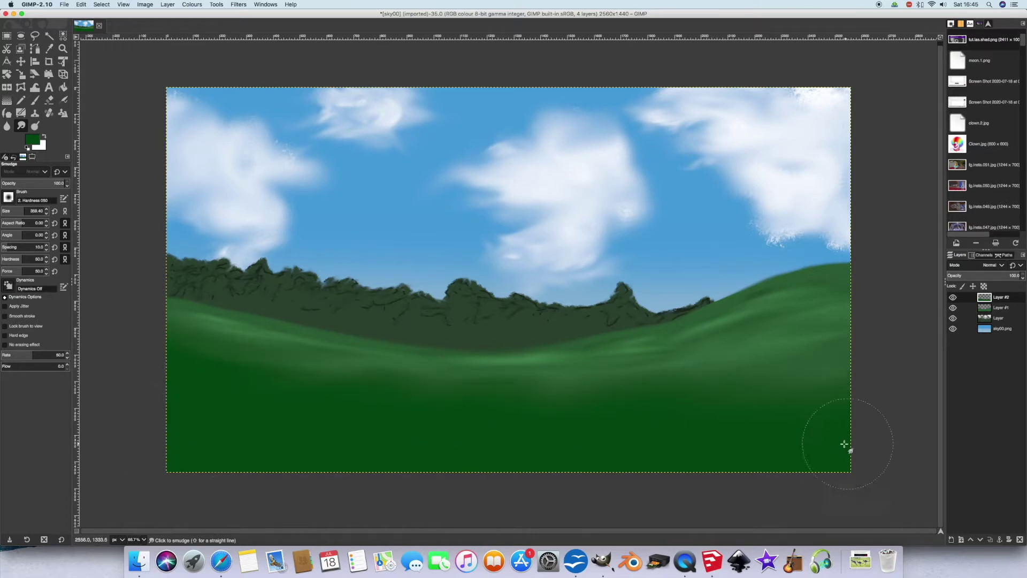
- Paint winding lines in a darker green over the foreground, adding broader strokes at about 50% opacity
click(32, 142)
click(50, 94)
click(140, 132)
click(5, 211)
key(p)
mouse_move(354, 437)
mouse_down()
mouse_move(587, 383)
mouse_move(715, 415)
mouse_move(780, 388)
mouse_move(685, 445)
mouse_move(141, 462)
mouse_up()
drag(282, 375, 304, 465)
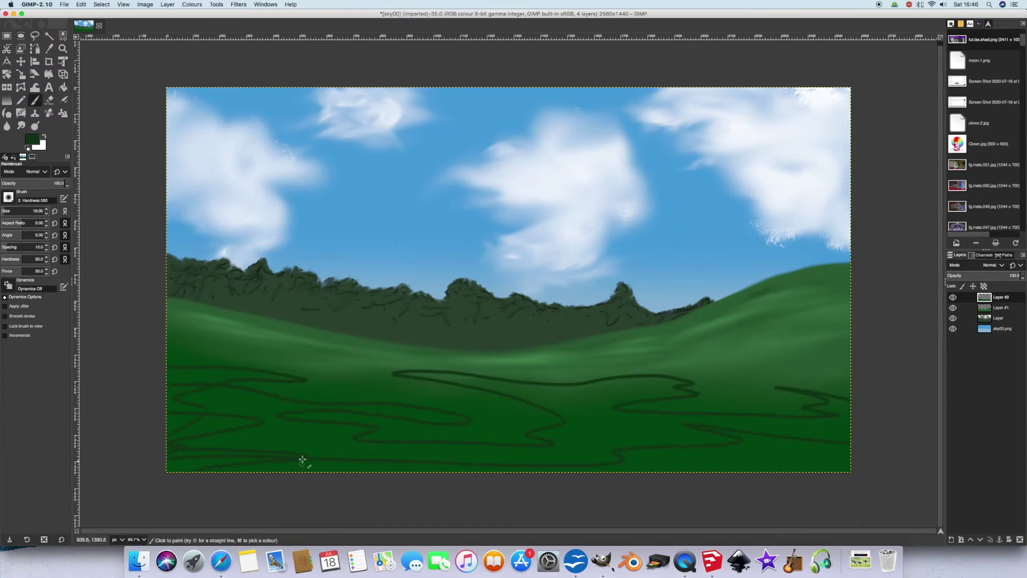
click(35, 183)
mouse_move(467, 465)
mouse_down()
mouse_move(152, 351)
mouse_move(818, 362)
mouse_move(757, 446)
mouse_up()
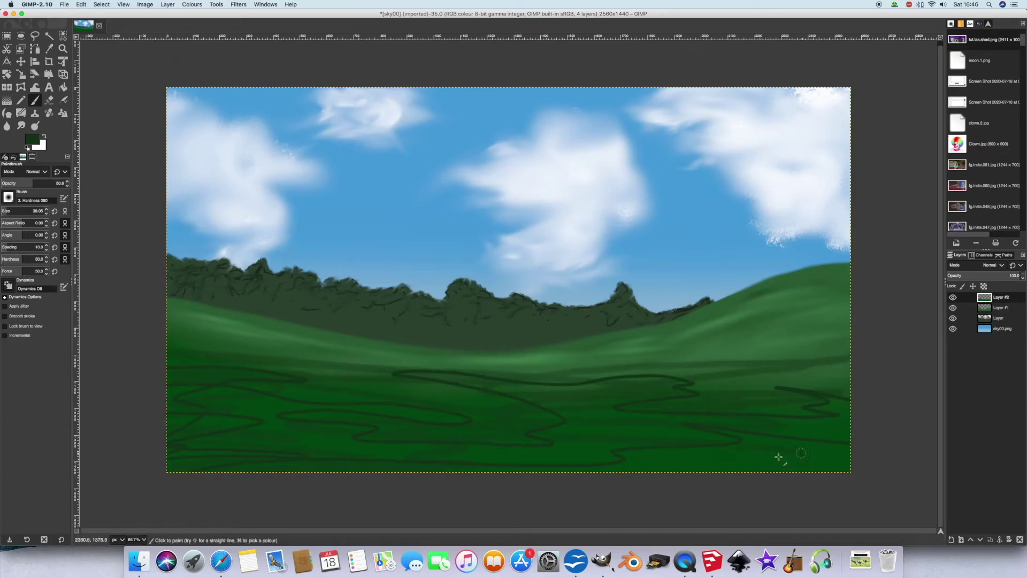
- Smudge the dark foreground lines into soft horizontal grass streaks and blend the slope with a larger brush
key(s)
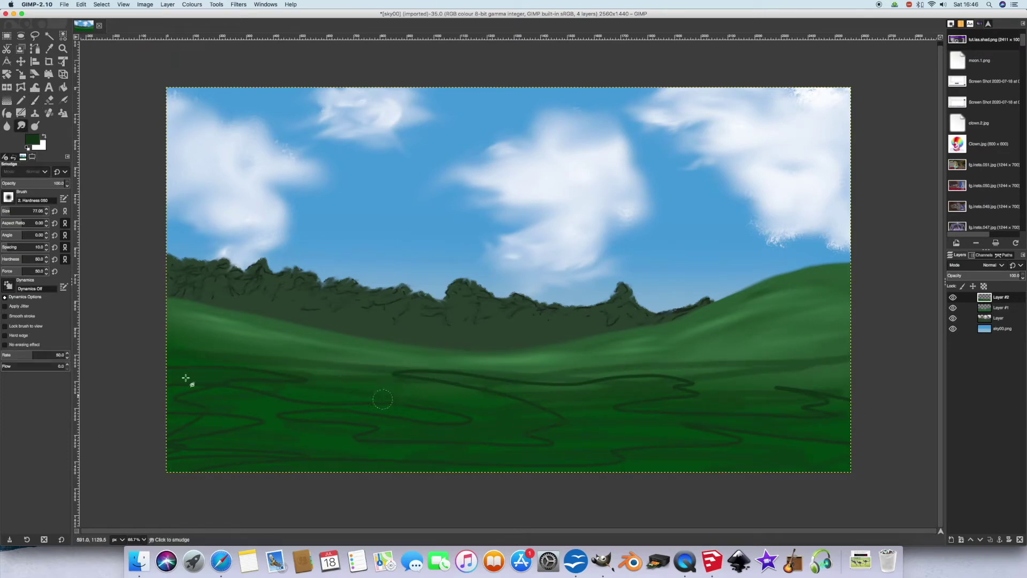
click(46, 209)
mouse_move(679, 383)
mouse_down()
mouse_move(711, 435)
mouse_move(473, 457)
mouse_move(267, 400)
mouse_up()
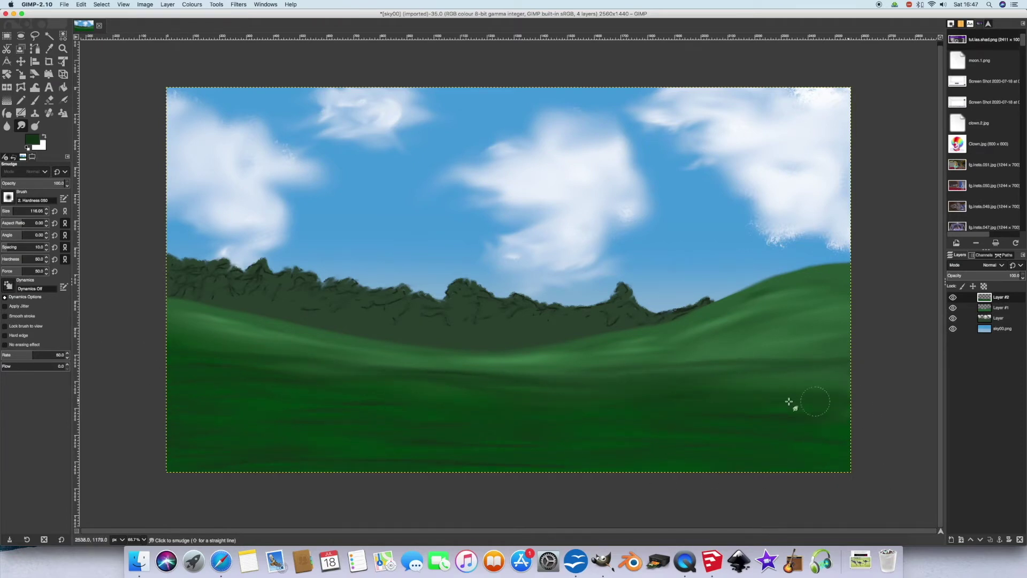
key(bracketright)
key(bracketright)
key(bracketright)
key(bracketright)
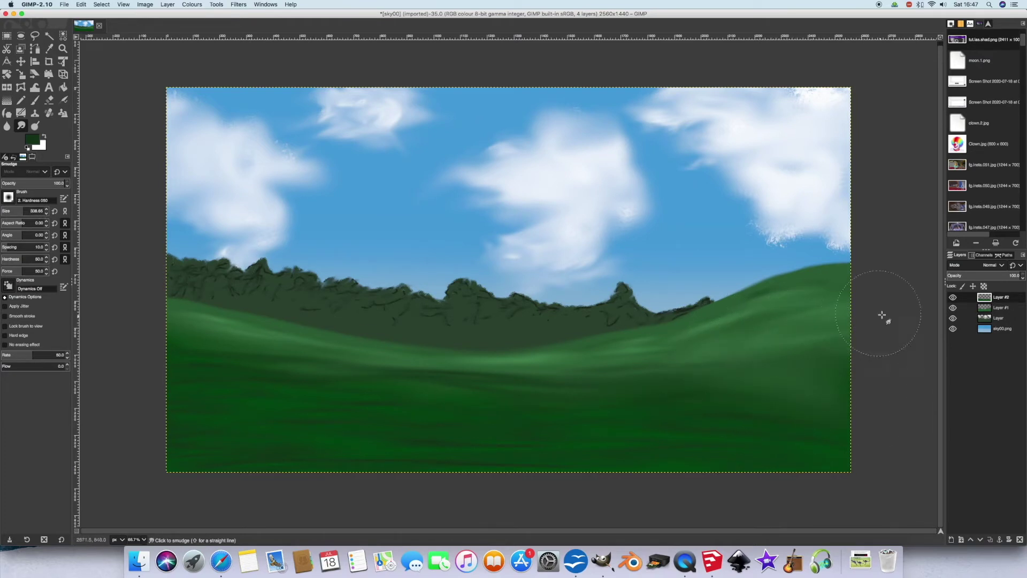
click(996, 318)
click(238, 4)
mouse_move(242, 49)
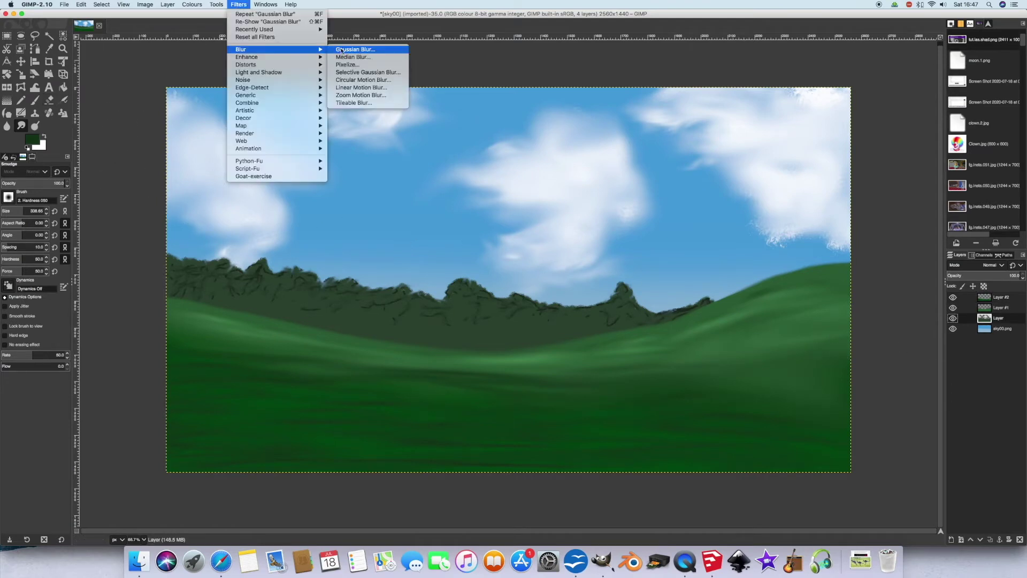
click(342, 50)
click(652, 50)
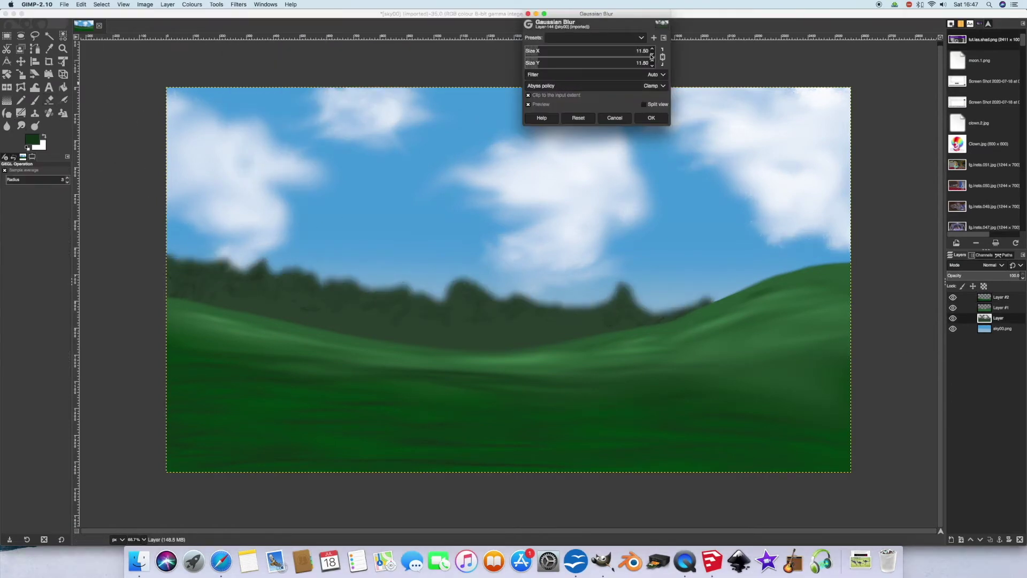
click(614, 117)
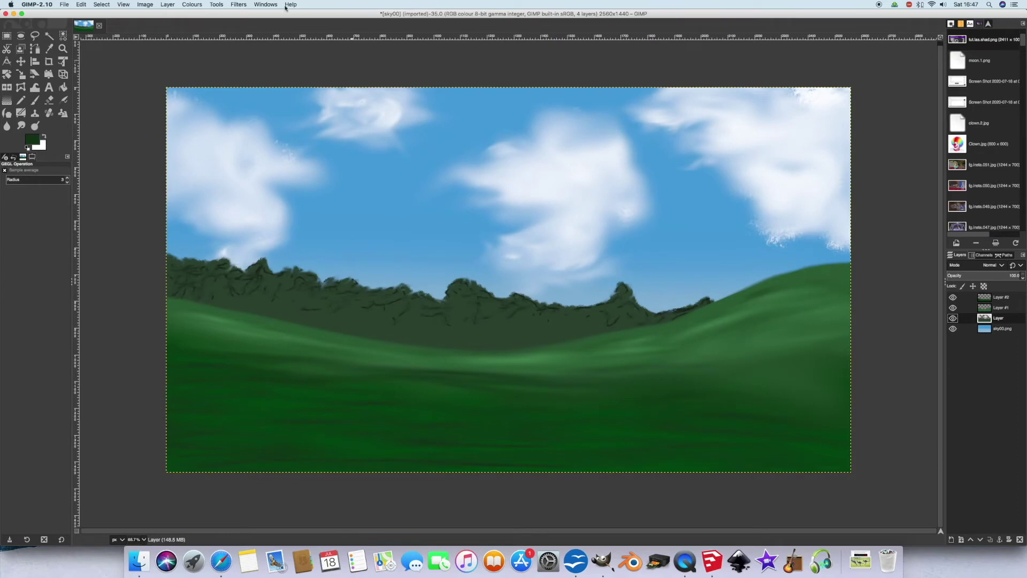
click(239, 4)
mouse_move(262, 49)
click(342, 50)
click(652, 50)
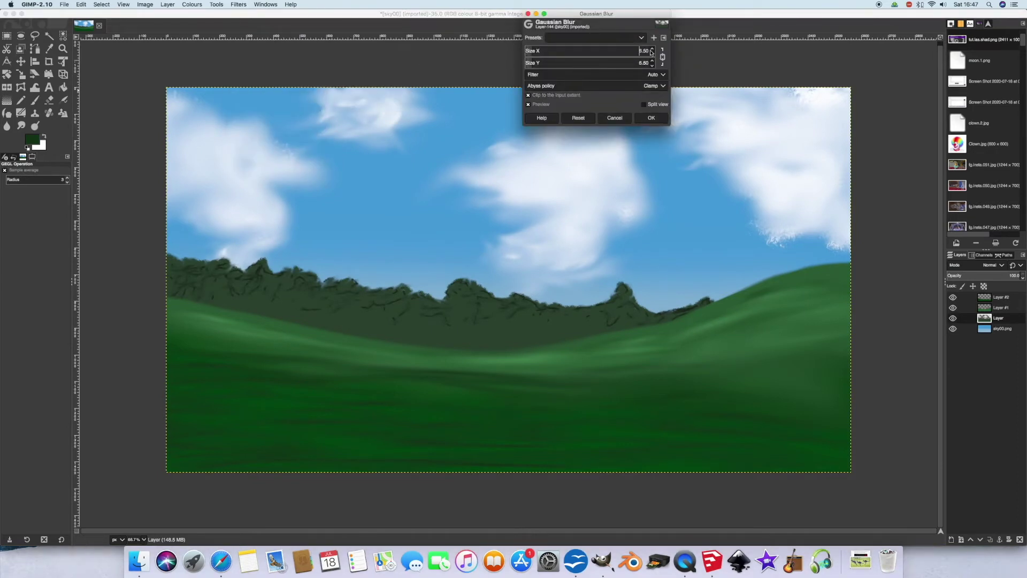
click(614, 116)
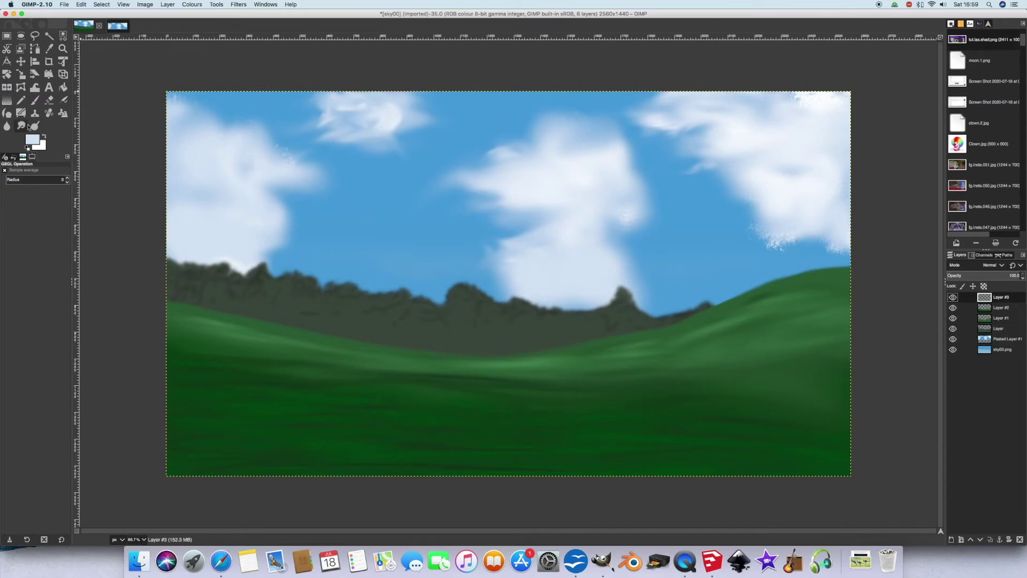
- Paint a tree trunk with spreading branches on the left hillside in dark olive brown with the 2. Hardness 100 brush
click(34, 141)
drag(71, 54, 71, 91)
click(124, 133)
click(8, 197)
click(30, 206)
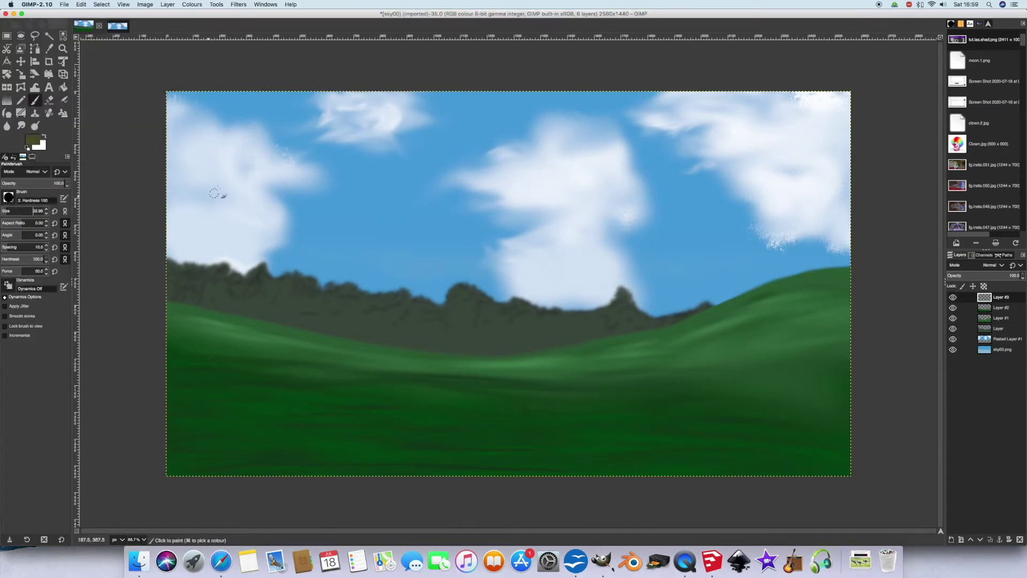
mouse_move(219, 186)
mouse_down()
mouse_move(203, 252)
mouse_move(220, 367)
mouse_up()
drag(183, 175, 201, 251)
drag(208, 238, 276, 188)
drag(232, 216, 261, 171)
mouse_move(232, 214)
mouse_down()
mouse_move(272, 200)
mouse_move(231, 136)
mouse_up()
drag(222, 188, 261, 155)
drag(194, 154, 180, 197)
drag(175, 165, 184, 219)
- Add thin shading strokes along the tree's trunk and branches
super+click(231, 140)
mouse_move(233, 145)
mouse_down()
mouse_move(200, 243)
mouse_move(210, 343)
mouse_up()
drag(243, 211, 214, 236)
drag(245, 168, 214, 213)
drag(205, 225, 191, 242)
- Highlight the tree's trunk and branches in a lighter olive green and smudge the bark strokes together
click(31, 141)
drag(48, 95, 30, 65)
click(137, 132)
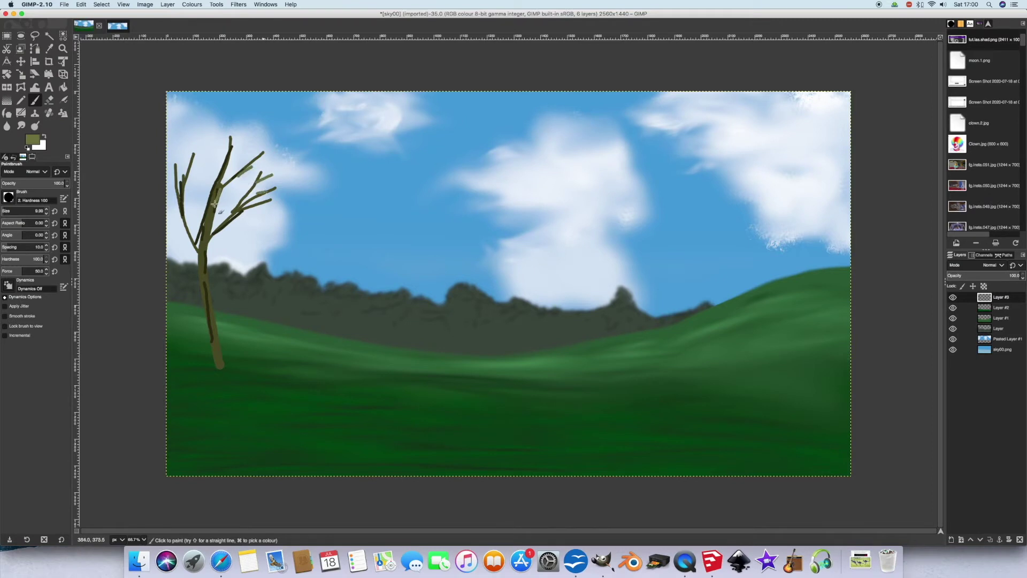
click(21, 125)
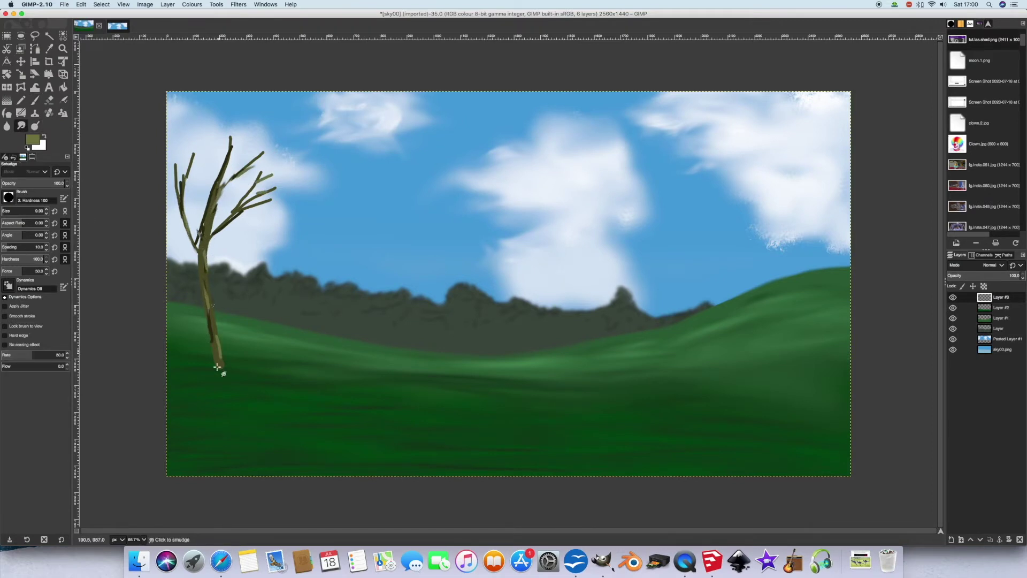
mouse_move(234, 215)
mouse_down()
mouse_move(211, 220)
mouse_move(198, 248)
mouse_up()
drag(185, 177, 192, 204)
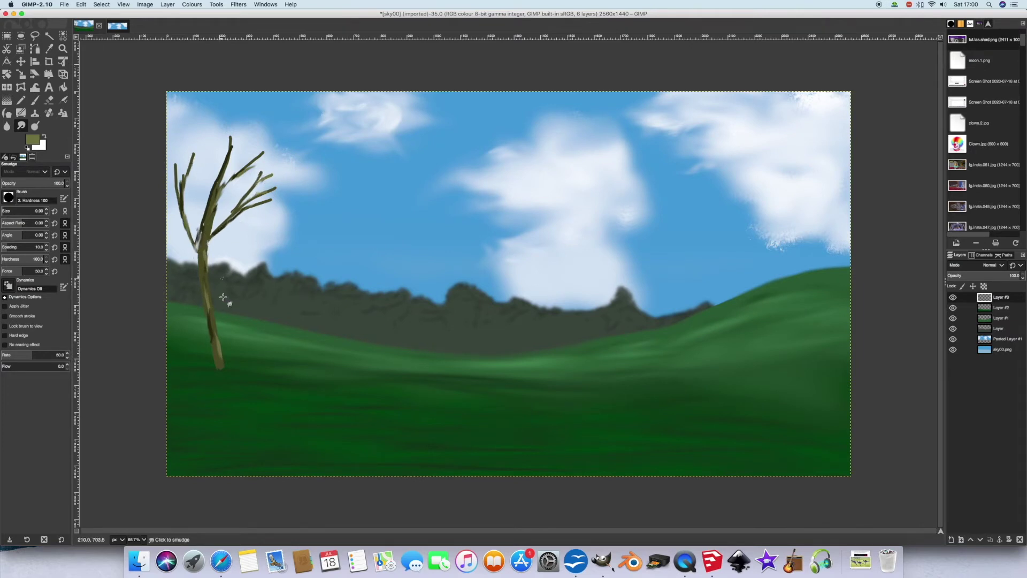
- On a new layer, paint leafy foliage over the tree's branches in dark green 1d442e with the Acrylic 03 brush
click(32, 140)
drag(44, 84, 42, 87)
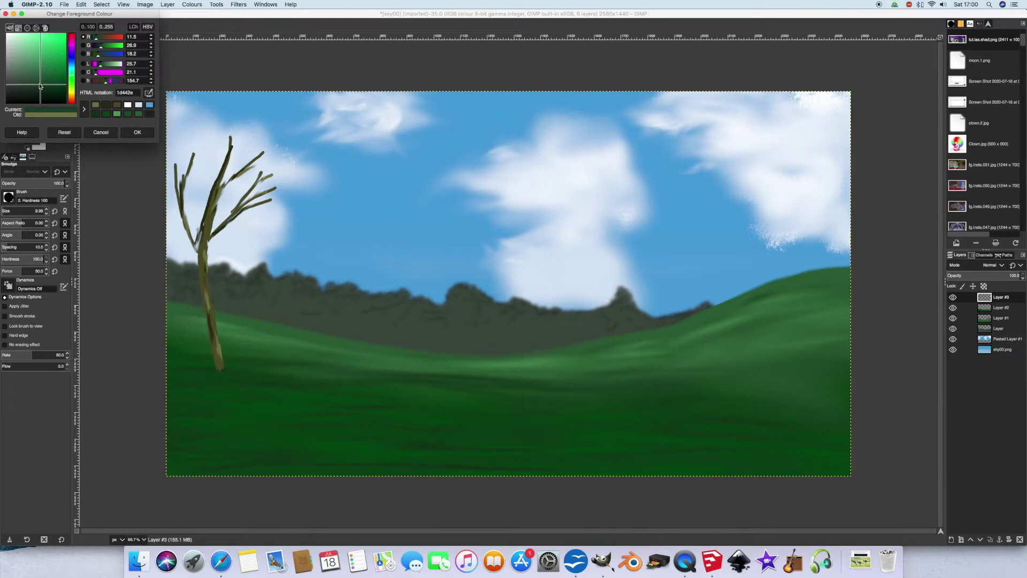
click(138, 132)
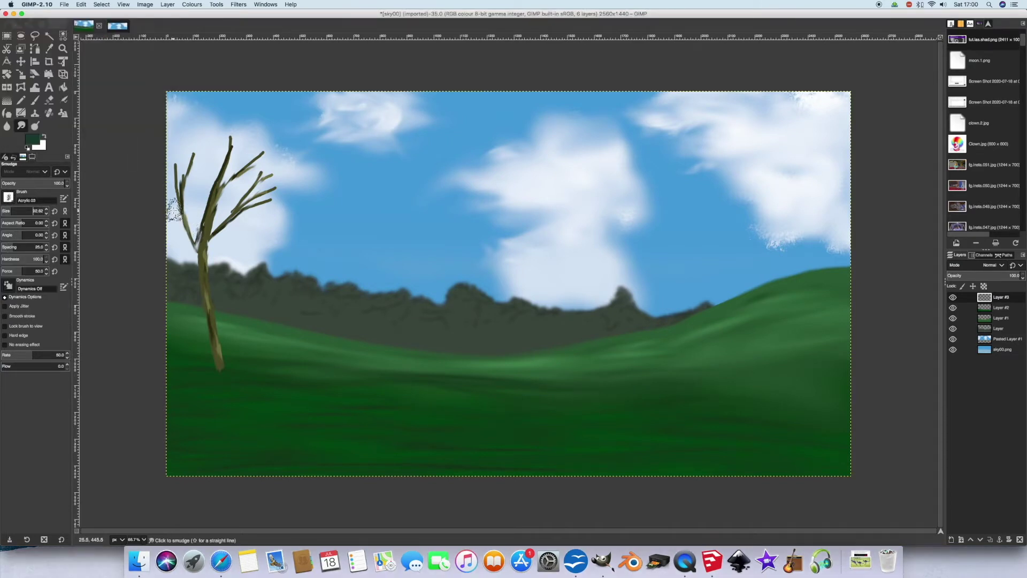
click(168, 4)
click(182, 18)
click(358, 270)
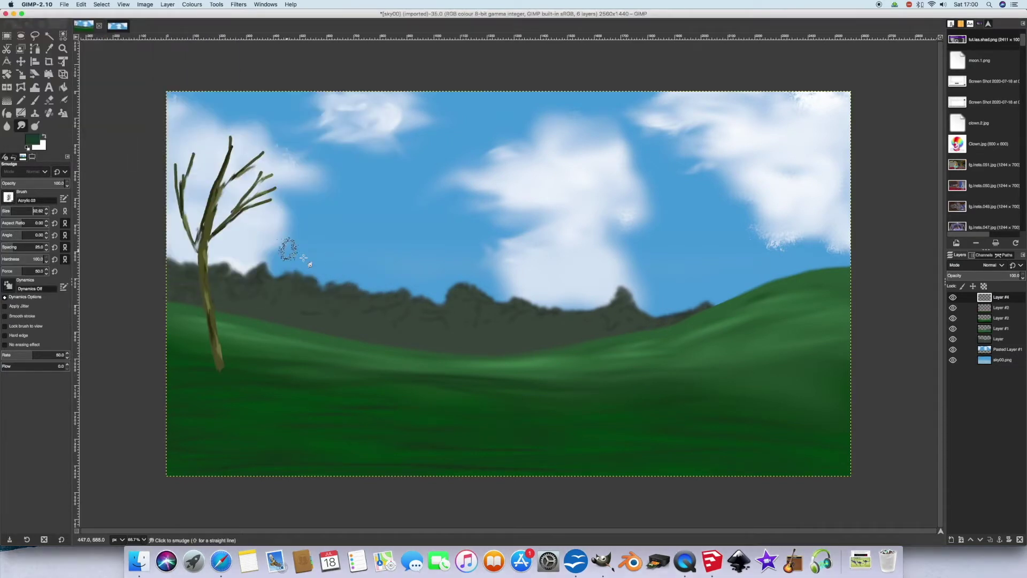
key(p)
mouse_move(195, 182)
mouse_down()
mouse_move(202, 152)
mouse_move(210, 179)
mouse_move(129, 195)
mouse_move(172, 227)
mouse_move(162, 259)
mouse_move(237, 249)
mouse_move(294, 205)
mouse_move(287, 136)
mouse_move(242, 127)
mouse_move(204, 140)
mouse_move(196, 124)
mouse_move(170, 138)
mouse_move(166, 209)
mouse_move(232, 219)
mouse_move(223, 176)
mouse_move(173, 167)
mouse_move(182, 237)
mouse_move(243, 263)
mouse_move(199, 132)
mouse_move(241, 219)
mouse_up()
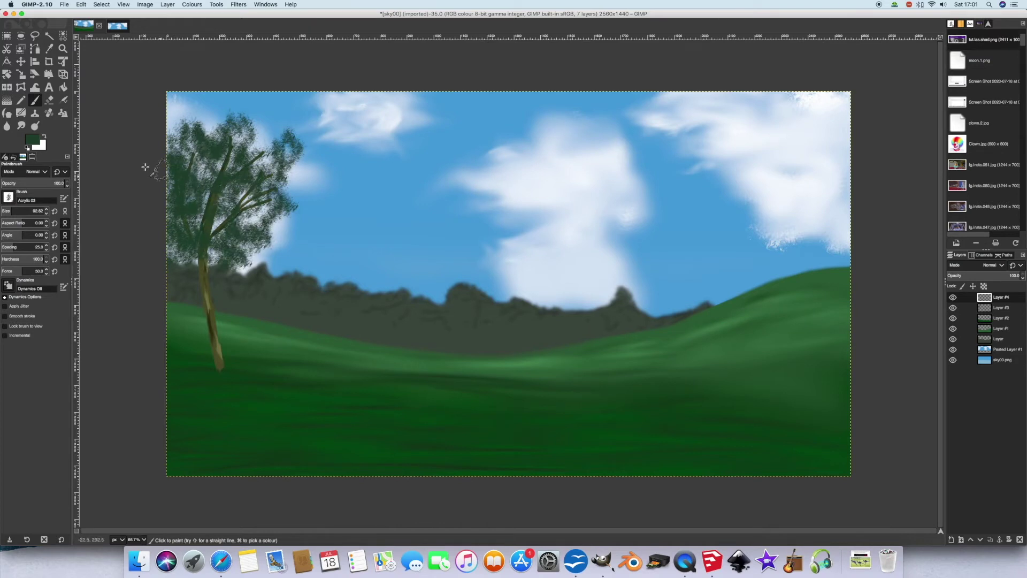
- Paint very dark green shading leaves over the tree's branches on Layer #3 and through its foliage on Layer #4 with the Acrylic 03 brush
click(32, 140)
click(136, 132)
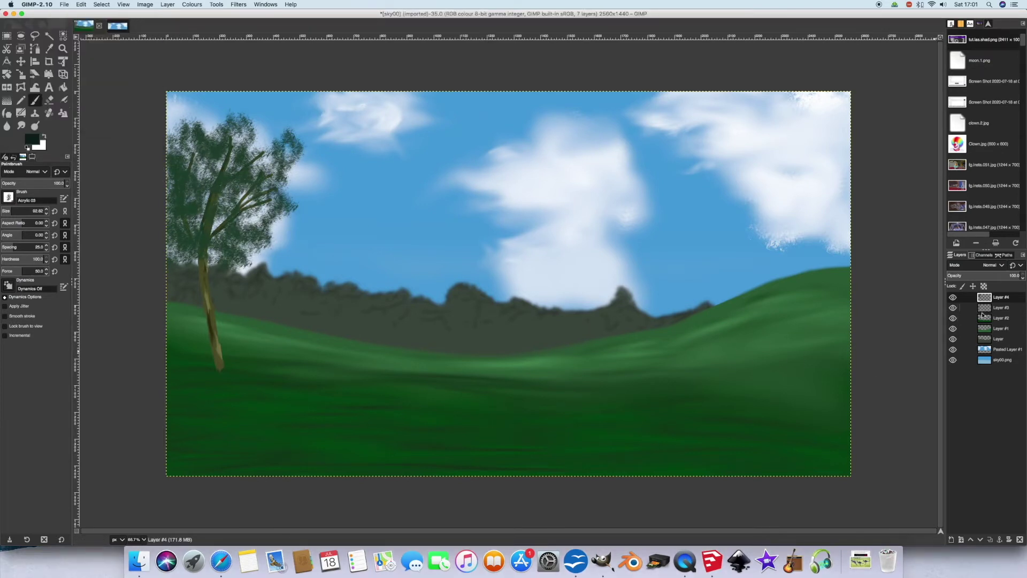
click(998, 312)
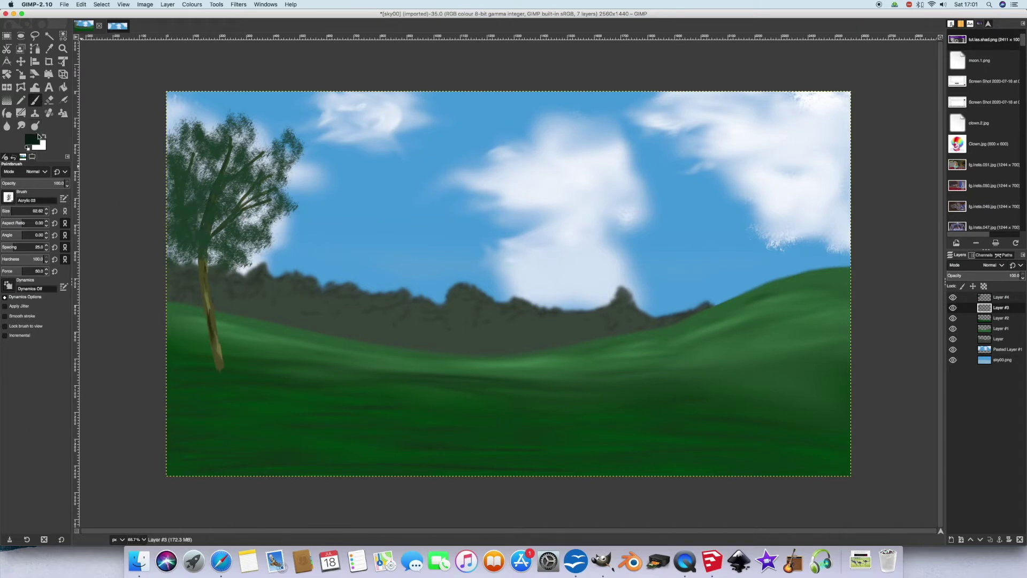
mouse_move(206, 174)
mouse_down()
mouse_move(176, 163)
mouse_move(242, 165)
mouse_move(240, 210)
mouse_move(253, 231)
mouse_move(203, 267)
mouse_move(162, 269)
mouse_up()
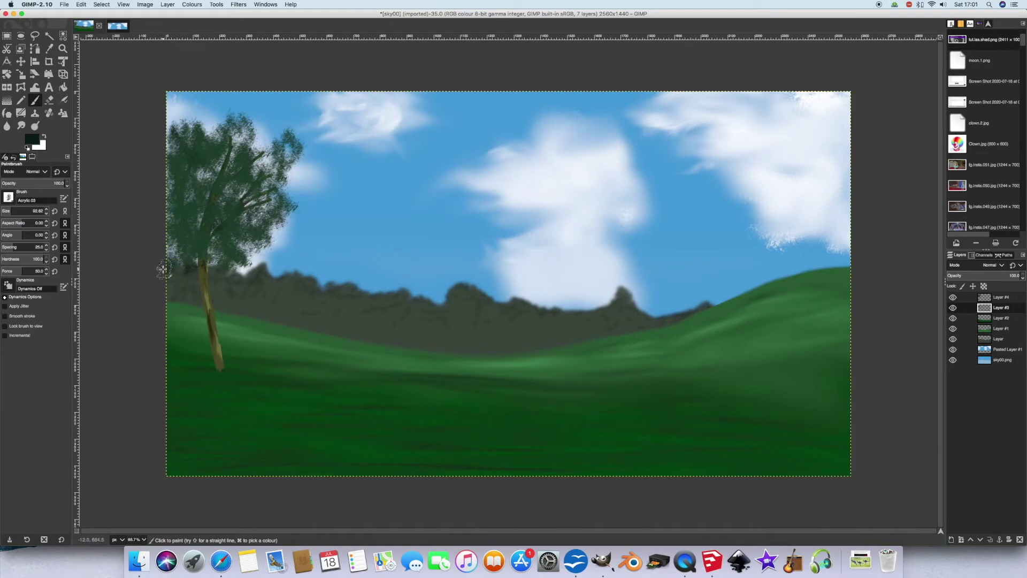
click(998, 297)
mouse_move(186, 235)
mouse_down()
mouse_move(178, 179)
mouse_move(239, 198)
mouse_move(217, 235)
mouse_move(226, 219)
mouse_move(185, 233)
mouse_move(173, 221)
mouse_move(167, 171)
mouse_move(221, 149)
mouse_move(240, 166)
mouse_move(247, 197)
mouse_move(222, 249)
mouse_move(183, 256)
mouse_move(265, 224)
mouse_move(271, 172)
mouse_move(209, 176)
mouse_up()
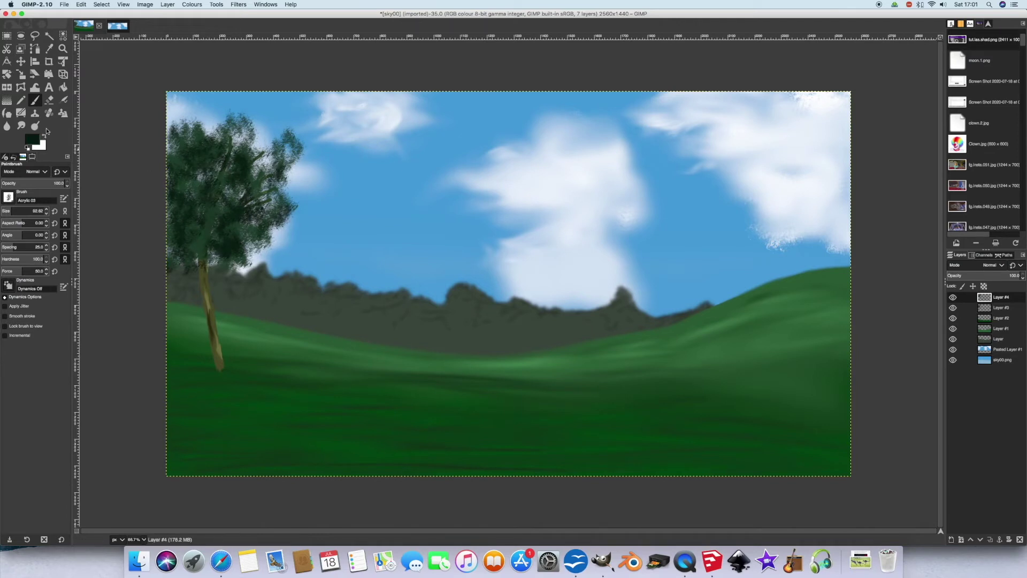
- Dab mid-green and lighter green highlight leaves over the tree's foliage on Layer #4 with a smaller Acrylic 03 brush
click(32, 140)
click(38, 70)
click(135, 135)
mouse_move(179, 219)
mouse_down()
mouse_move(219, 234)
mouse_move(247, 210)
mouse_move(241, 154)
mouse_move(215, 148)
mouse_move(195, 162)
mouse_move(286, 155)
mouse_up()
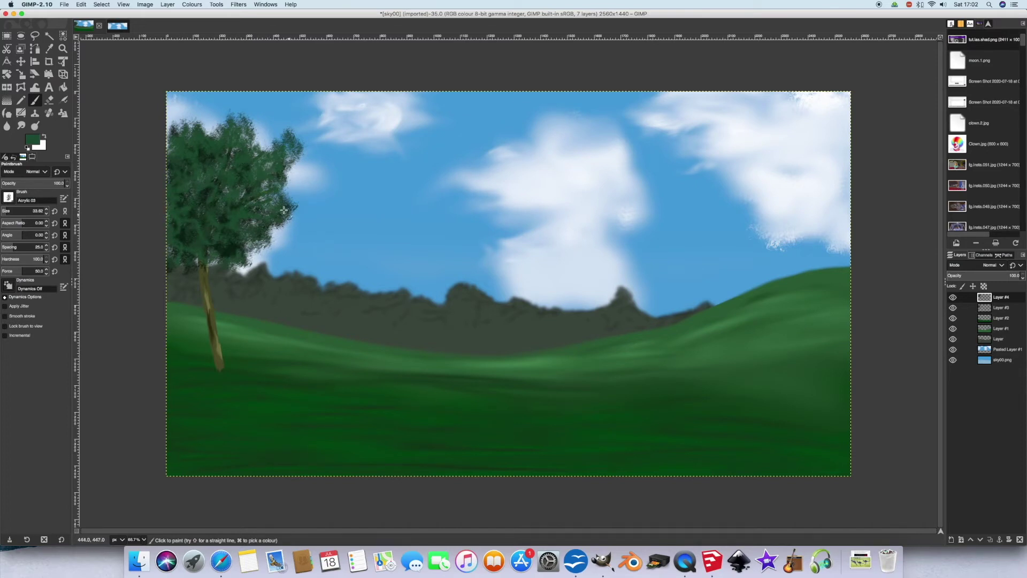
super+click(213, 170)
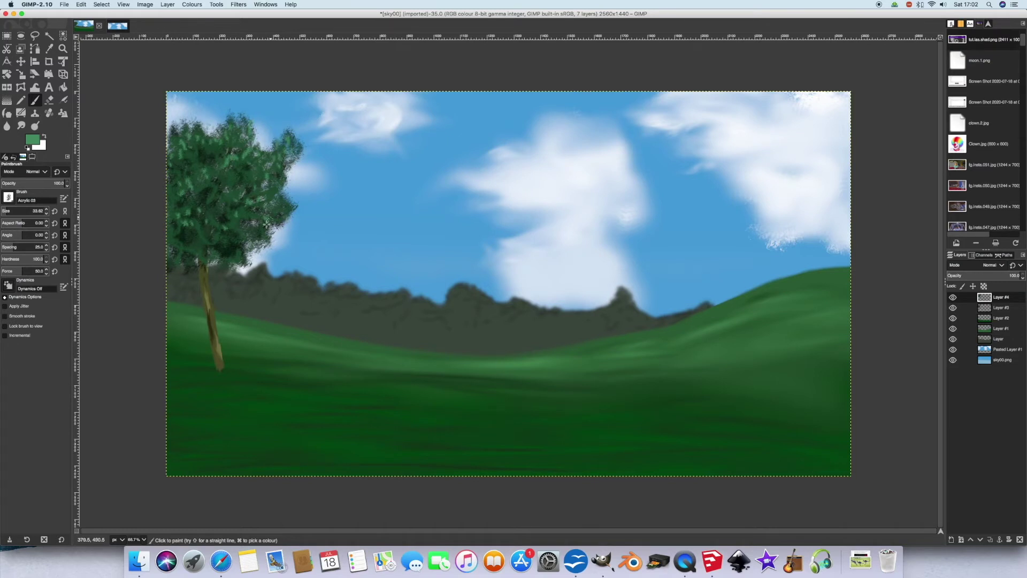
- Erase small gaps in the tree's foliage and touch up the leaves in a sampled dark green
click(49, 100)
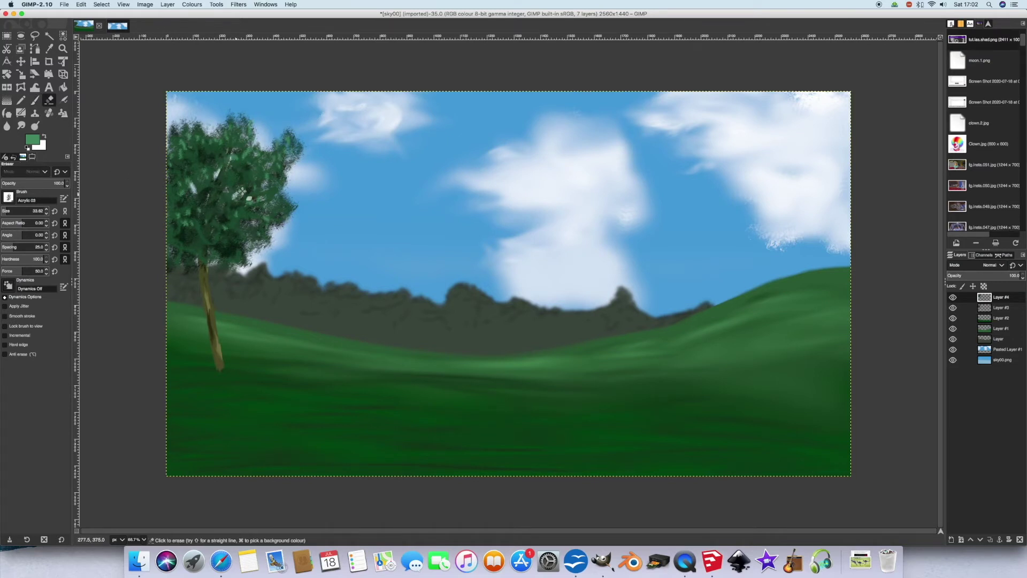
key(p)
super+click(176, 187)
- Outline the tree's shaded side and its ground shadow with Free Select and lower the brightness of Layer #4 inside it
key(f)
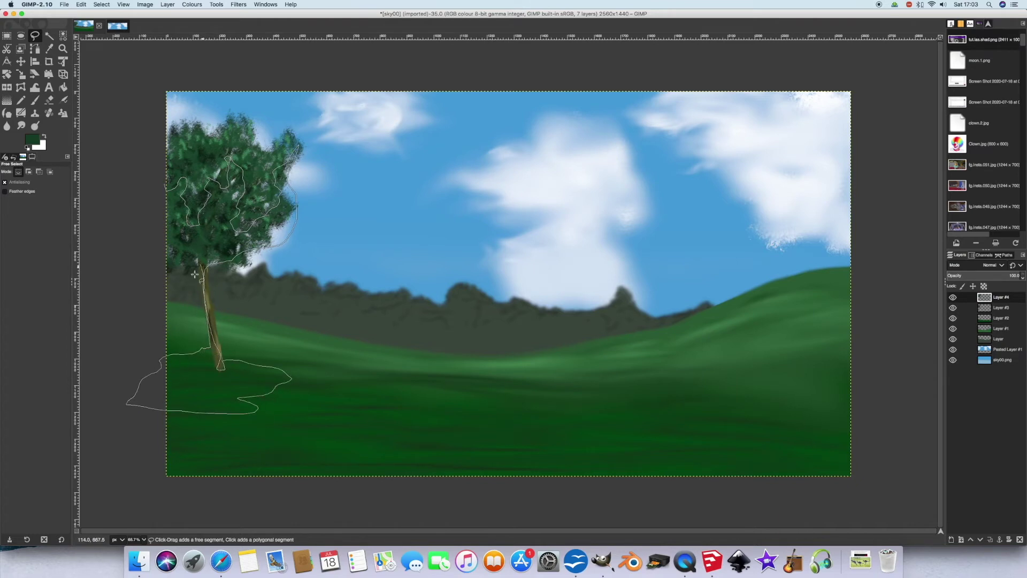
key(Return)
click(192, 5)
click(211, 60)
drag(211, 52, 209, 45)
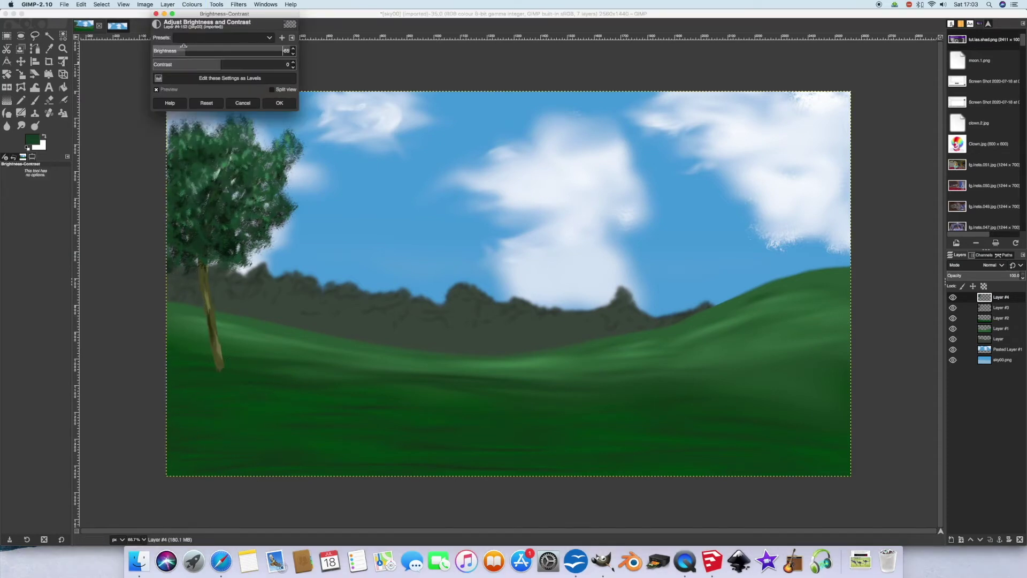
key(Return)
- Lower the brightness of Layer #1 to about -102 and raise its contrast inside the shadow selection
click(995, 329)
click(192, 4)
click(211, 67)
drag(211, 51, 230, 60)
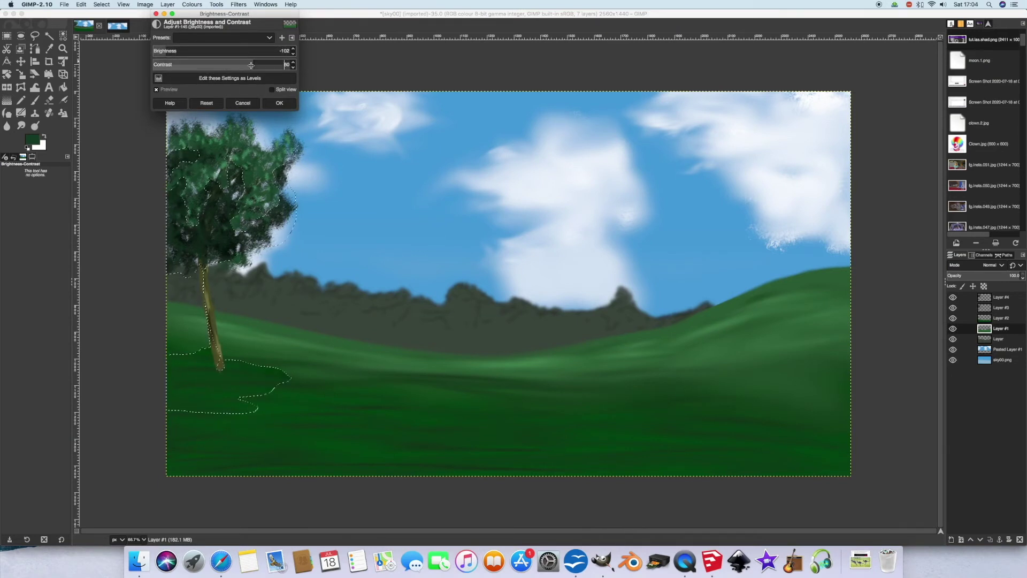
key(Return)
- Darken the tree's ground shadow on Layer #2 with Brightness-Contrast and clear the selection
click(994, 317)
click(192, 5)
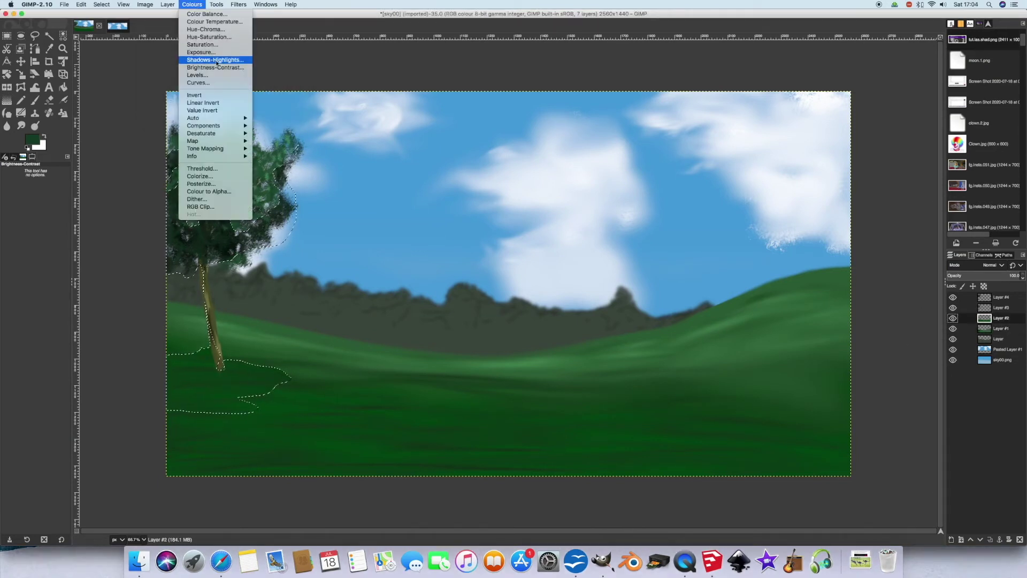
click(212, 68)
mouse_move(214, 51)
mouse_down()
mouse_move(198, 50)
mouse_move(225, 62)
mouse_up()
key(Return)
click(102, 4)
click(109, 15)
- Touch up the foliage on Layer #4 with leaf greens sampled from the tree to soften the shaded area's edges
key(o)
key(d)
key(Home)
click(236, 136)
key(p)
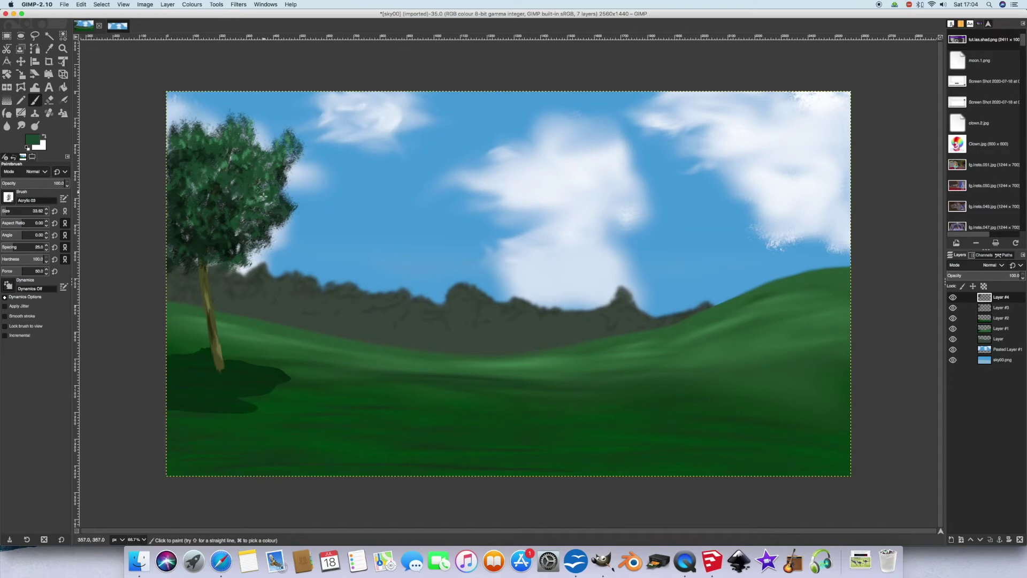
key(o)
click(262, 216)
key(p)
- Smudge the edges of the tree's ground shadow on Layer #2 into the surrounding grass
click(998, 318)
click(22, 126)
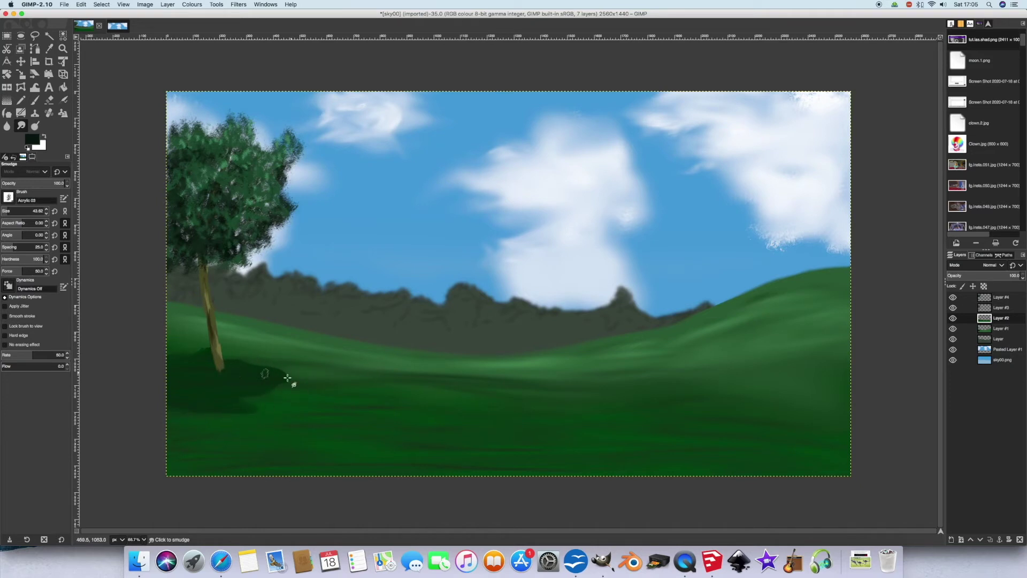
click(47, 210)
key(Page_Down)
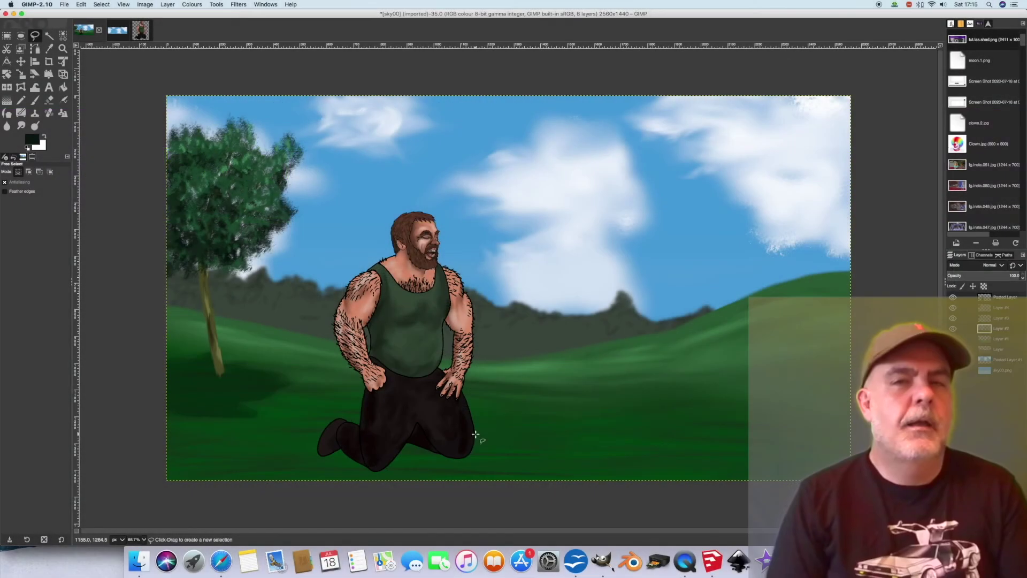
- Darken a freehand-selected shadow area beneath the kneeling man on Layer #2 with Brightness-Contrast, and smudge its deselected edges into the grass
mouse_move(437, 433)
mouse_down()
mouse_move(317, 453)
mouse_move(446, 517)
mouse_up()
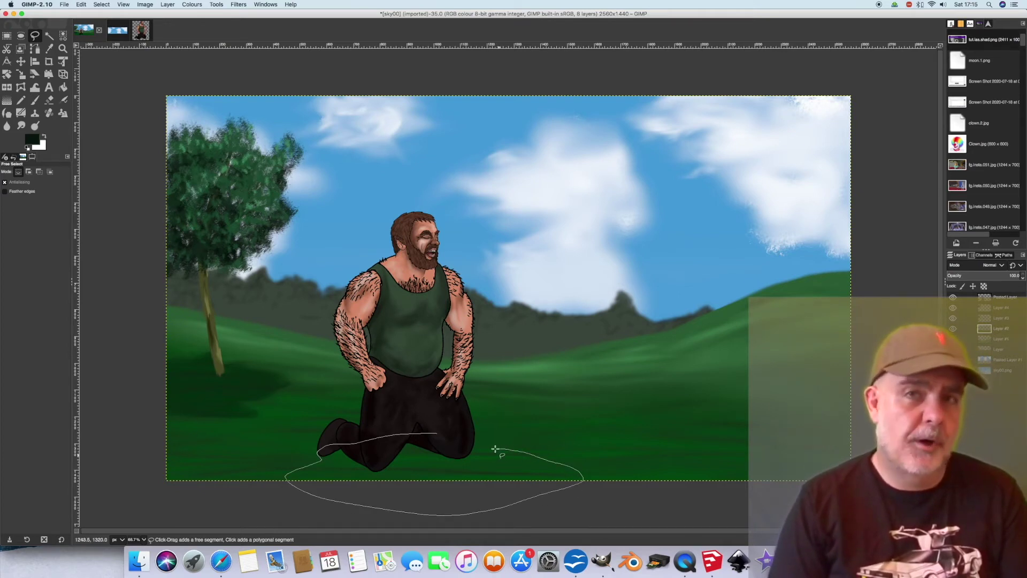
key(Return)
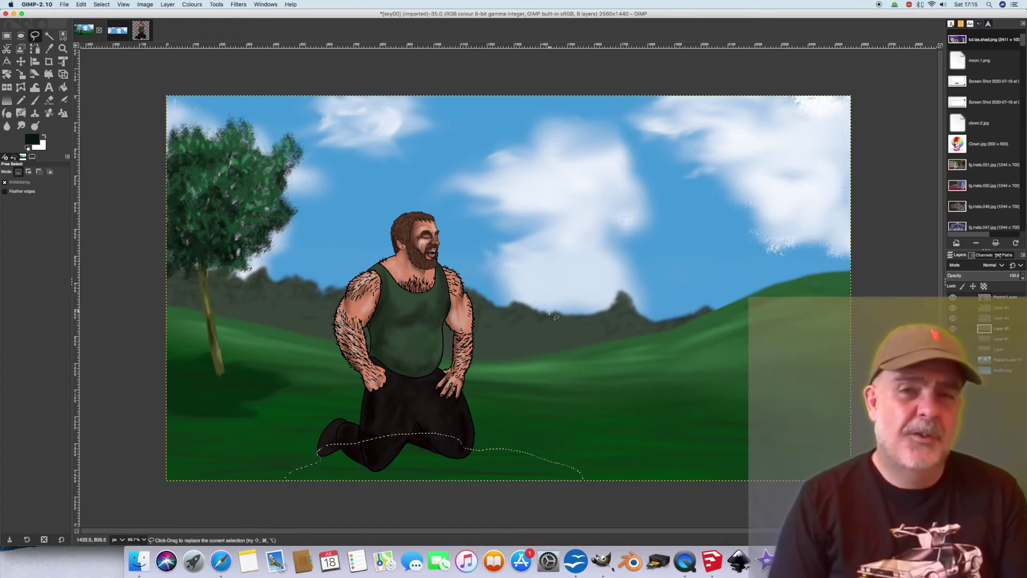
click(190, 5)
click(230, 68)
drag(222, 51, 169, 50)
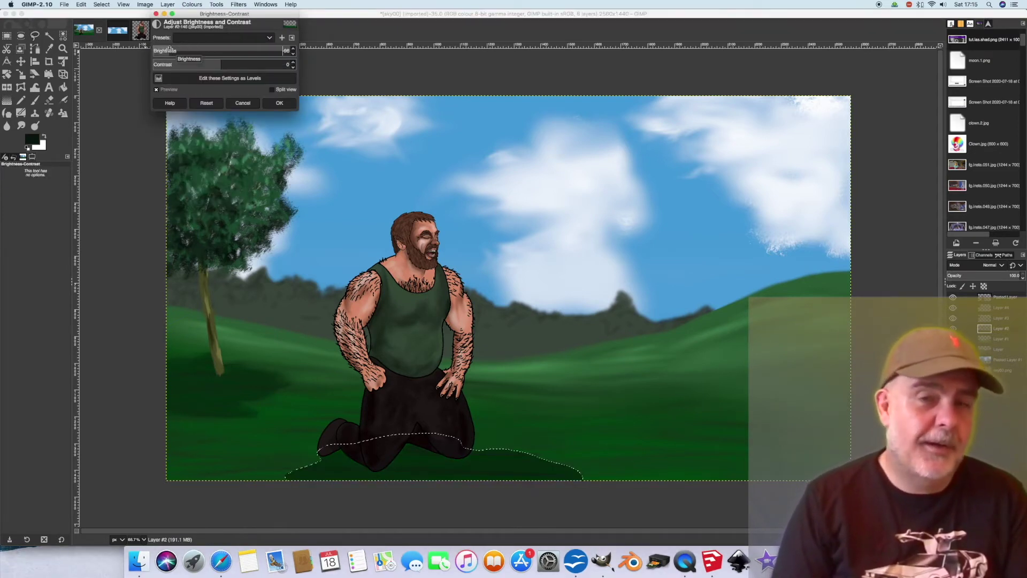
click(279, 102)
click(97, 5)
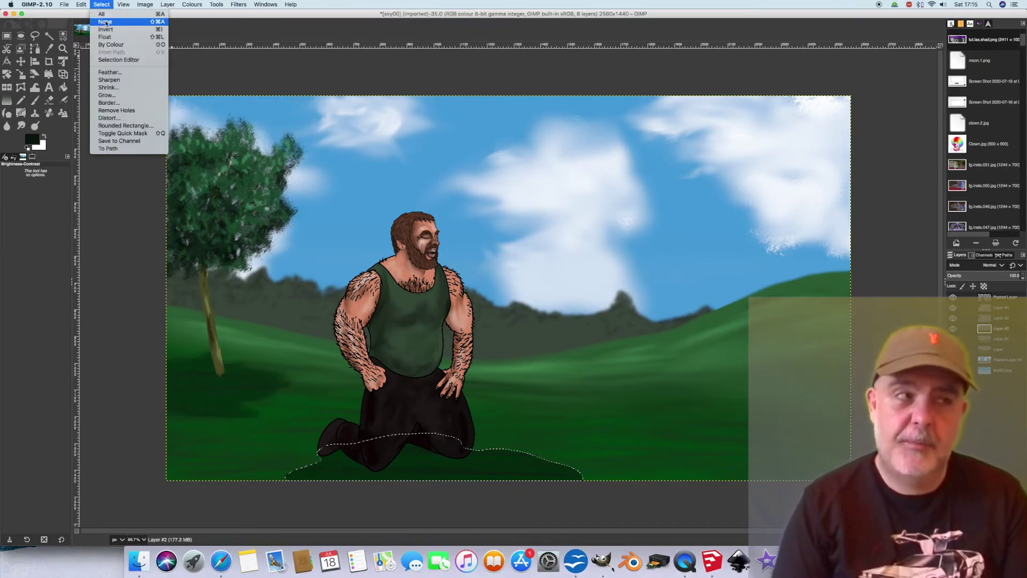
click(104, 21)
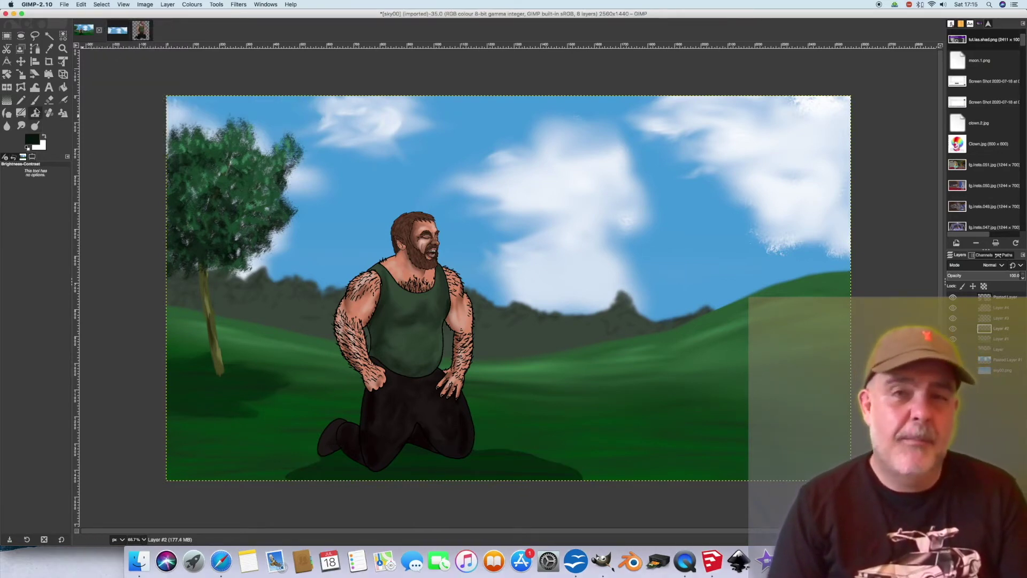
click(20, 125)
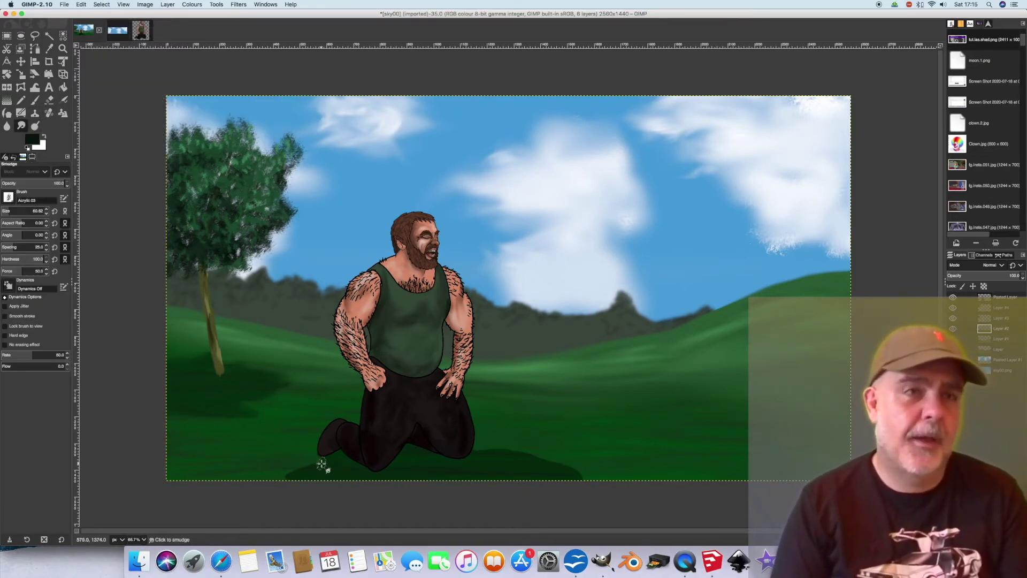
- Paint small dark green and lighter green dabs on the kneeling man's trousers on his pasted layer with the Acrylic 03 brush
key(p)
key(Home)
click(380, 429)
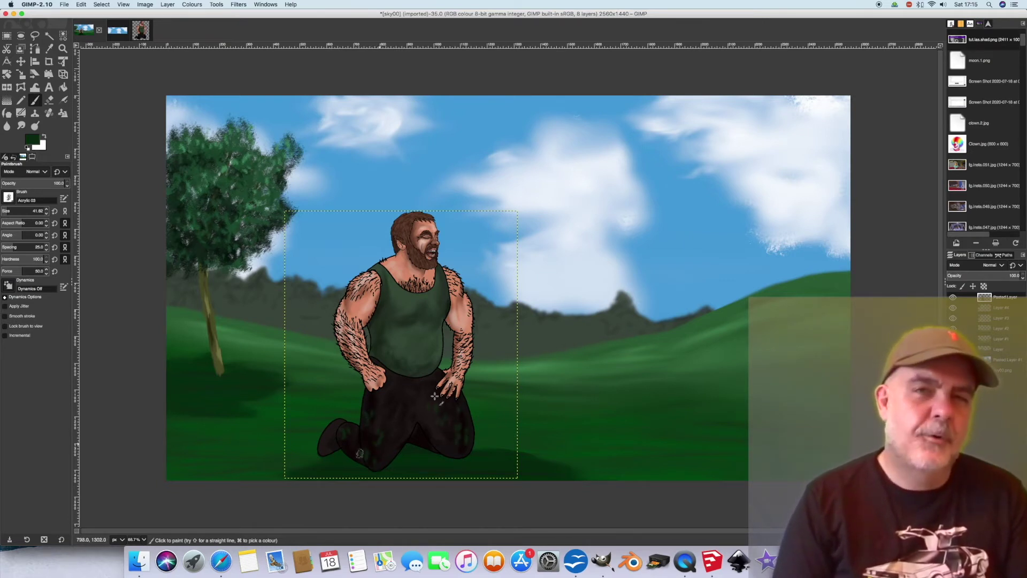
scroll(48, 217, down, 13)
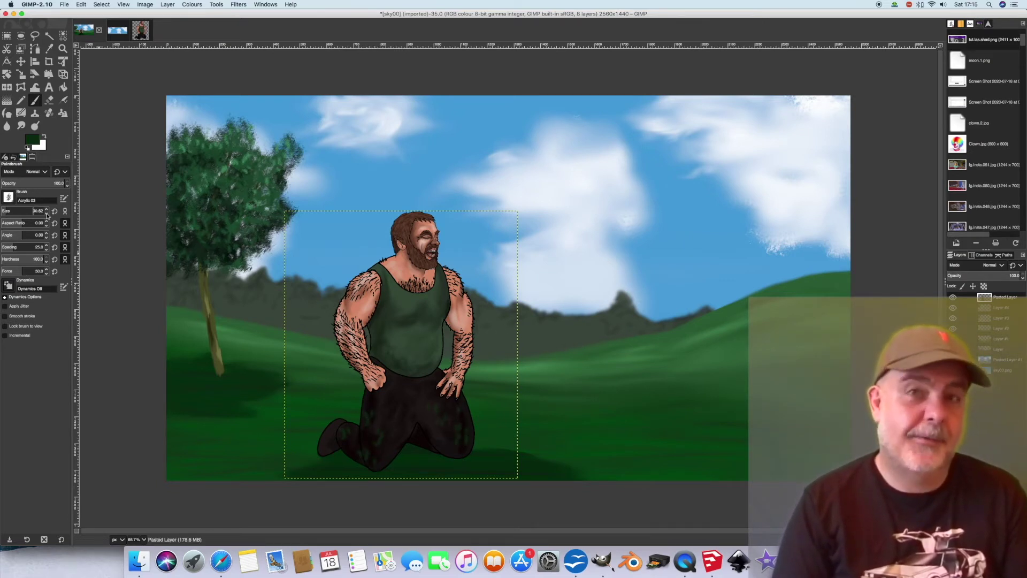
click(32, 140)
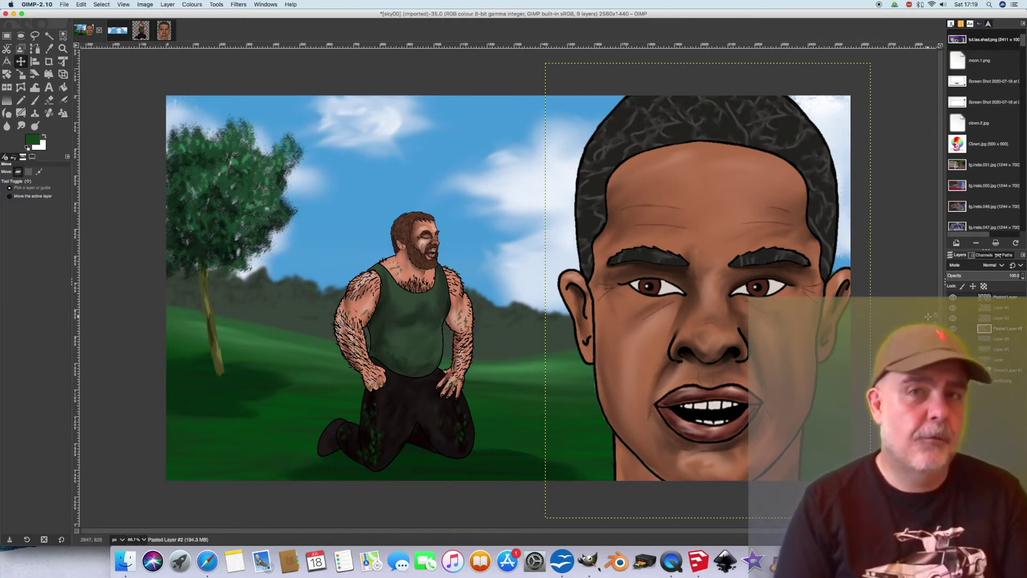
click(1006, 343)
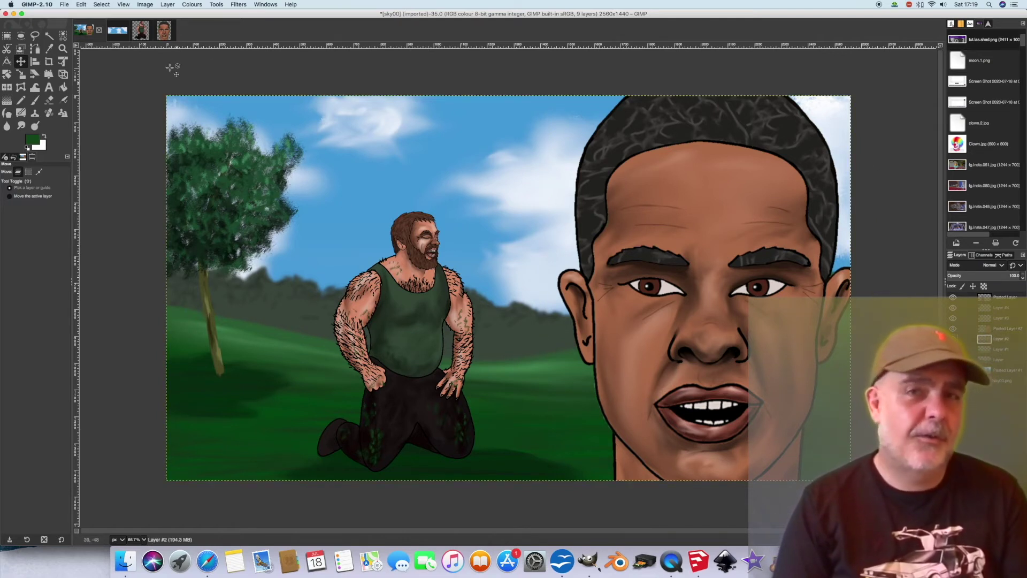
click(198, 6)
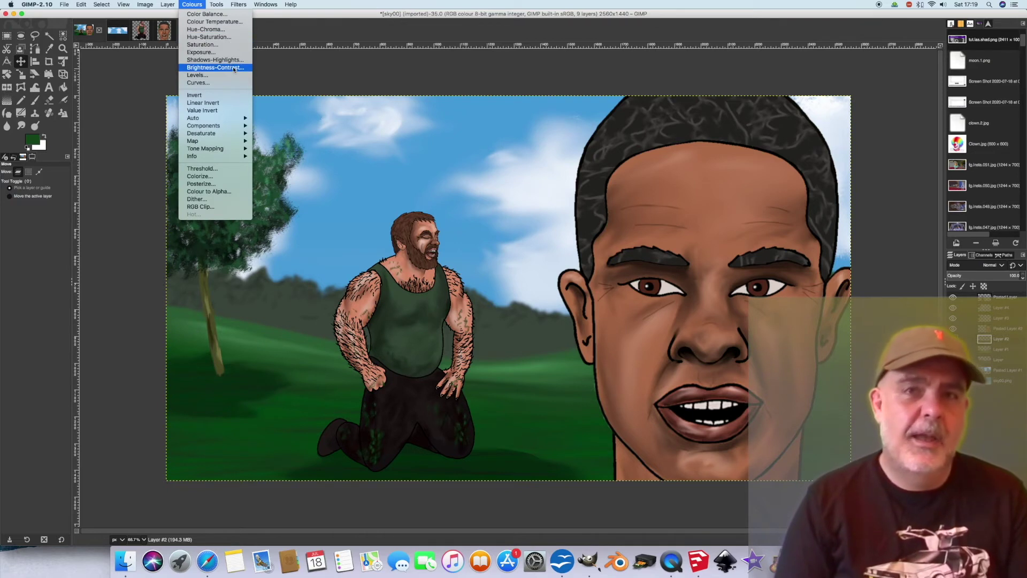
mouse_move(245, 6)
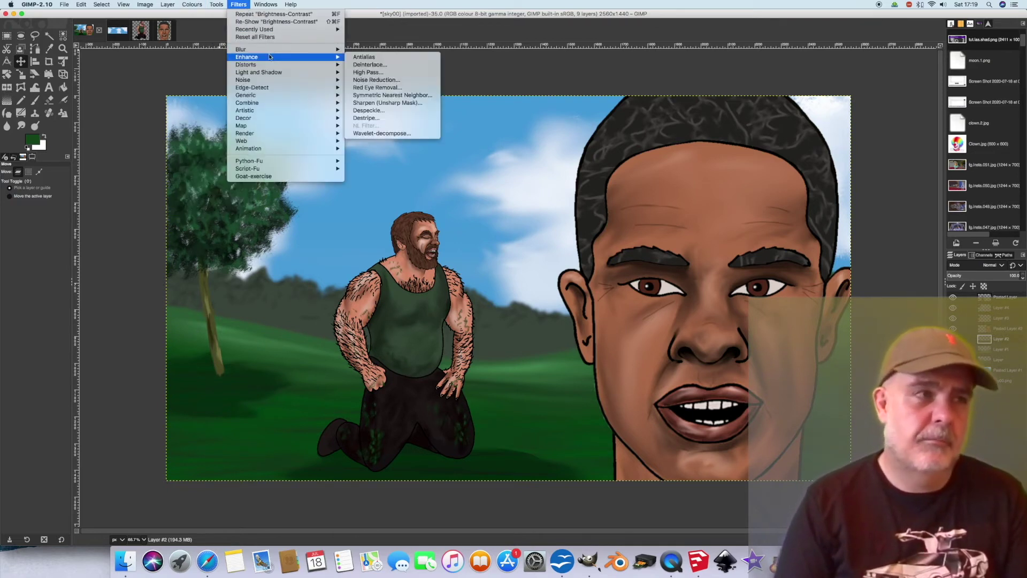
mouse_move(321, 50)
click(369, 50)
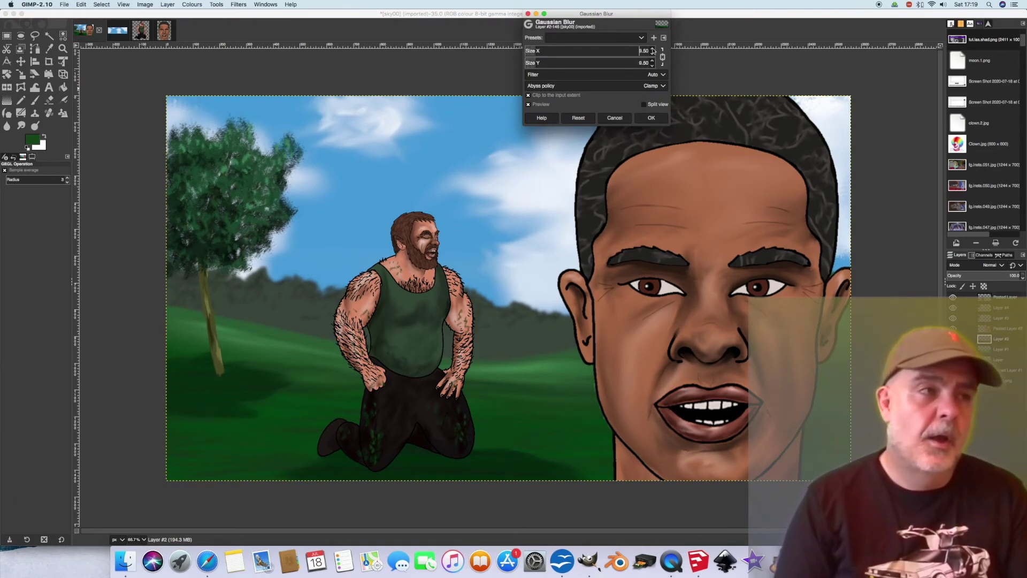
click(614, 117)
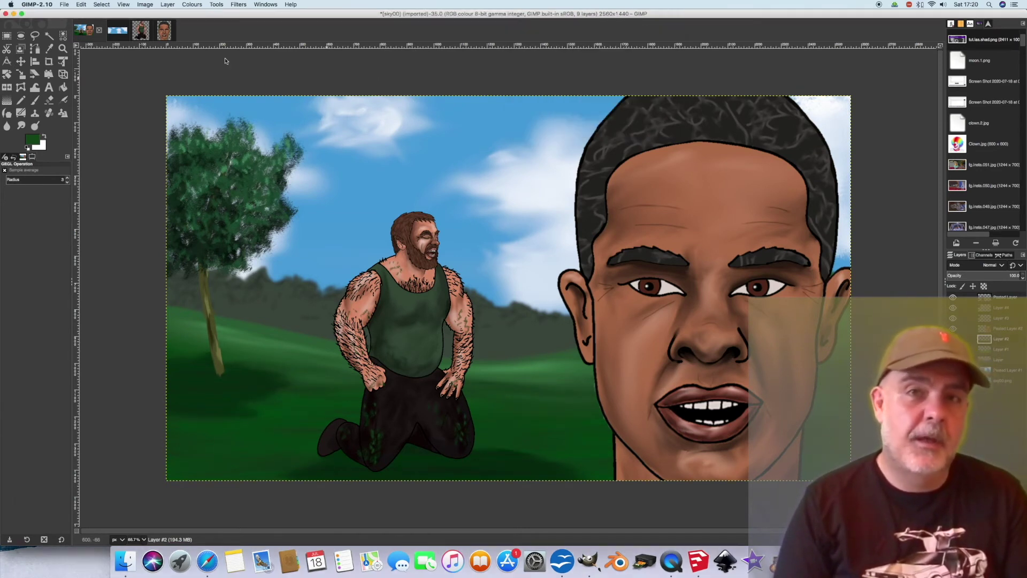
- Select the whole canvas and apply a Gaussian Blur of about 4.6 in X and Y to Layer #2
click(101, 4)
click(263, 17)
click(239, 4)
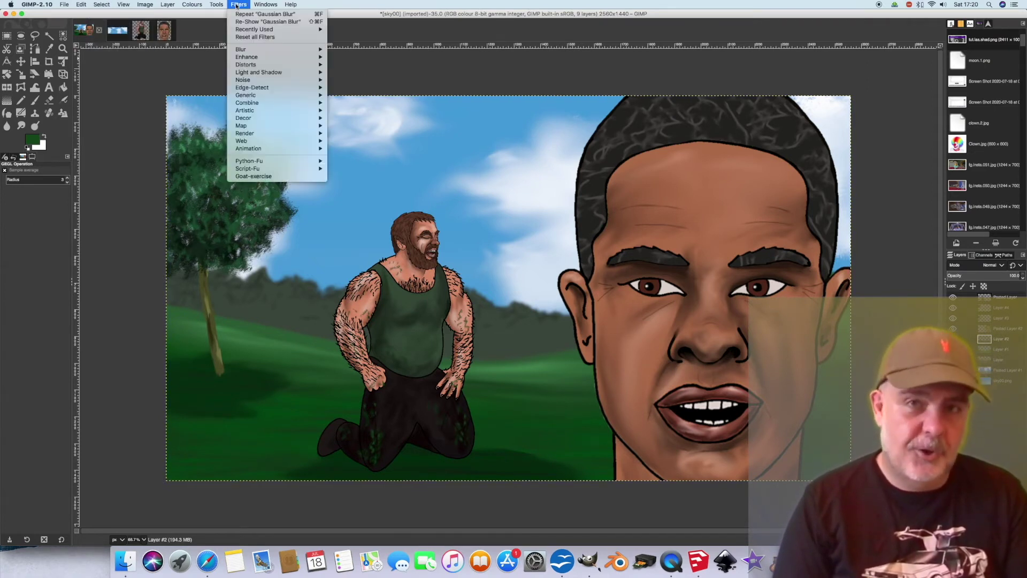
click(334, 50)
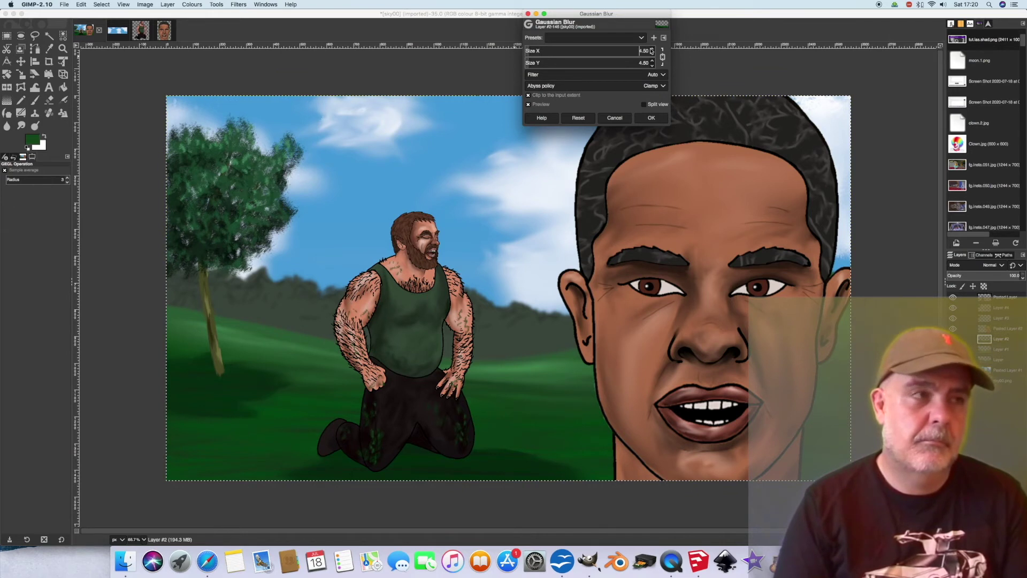
click(651, 118)
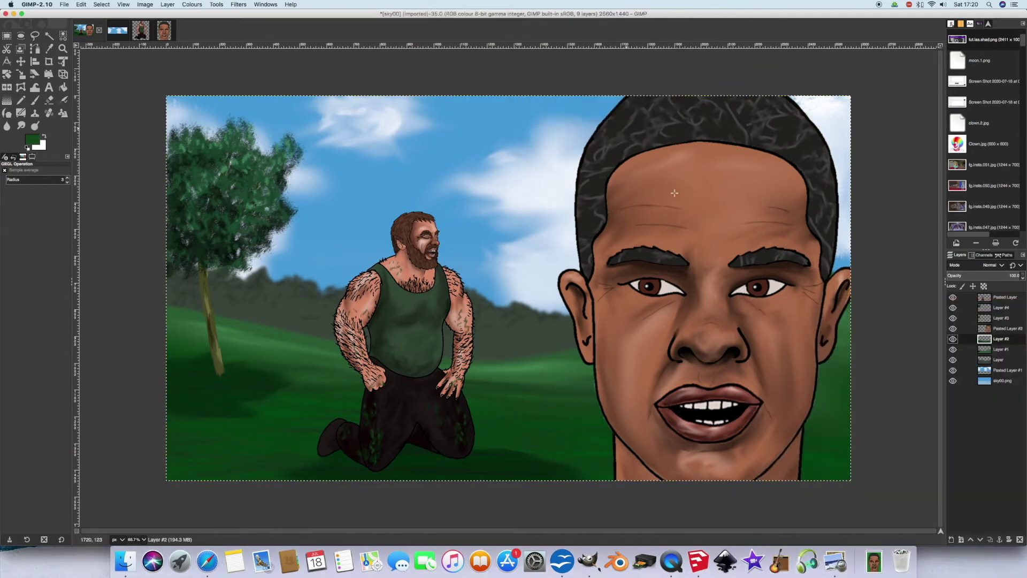
- Apply a Gaussian Blur of about 8.6 in X and Y to the tree foliage on Layer #4
click(1002, 308)
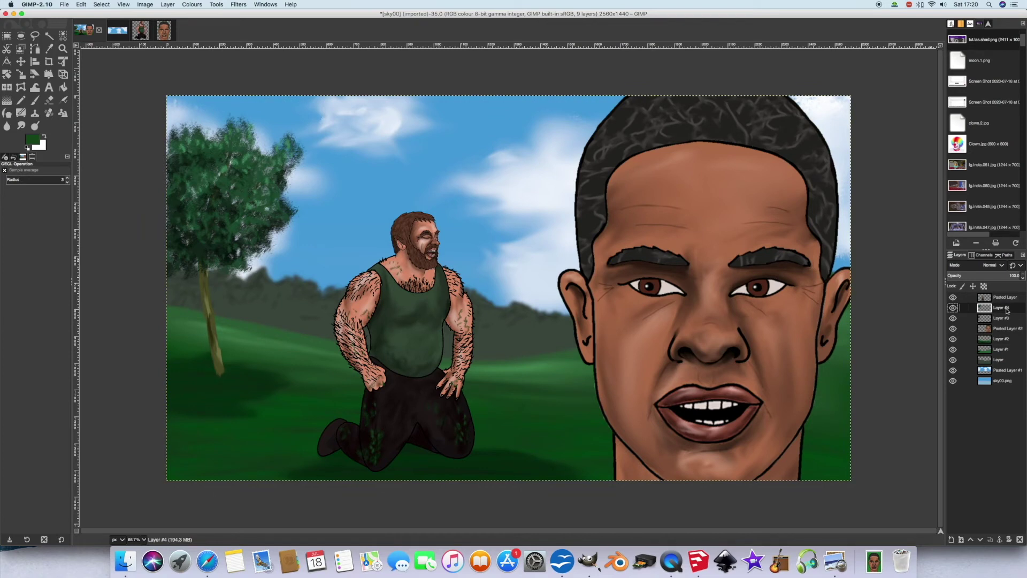
click(238, 4)
mouse_move(299, 49)
click(357, 52)
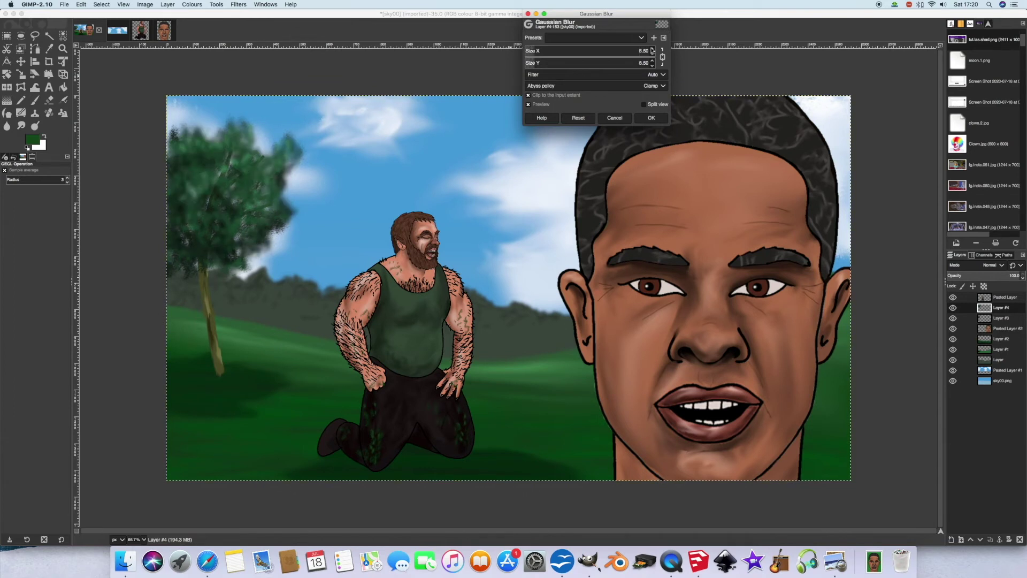
click(651, 118)
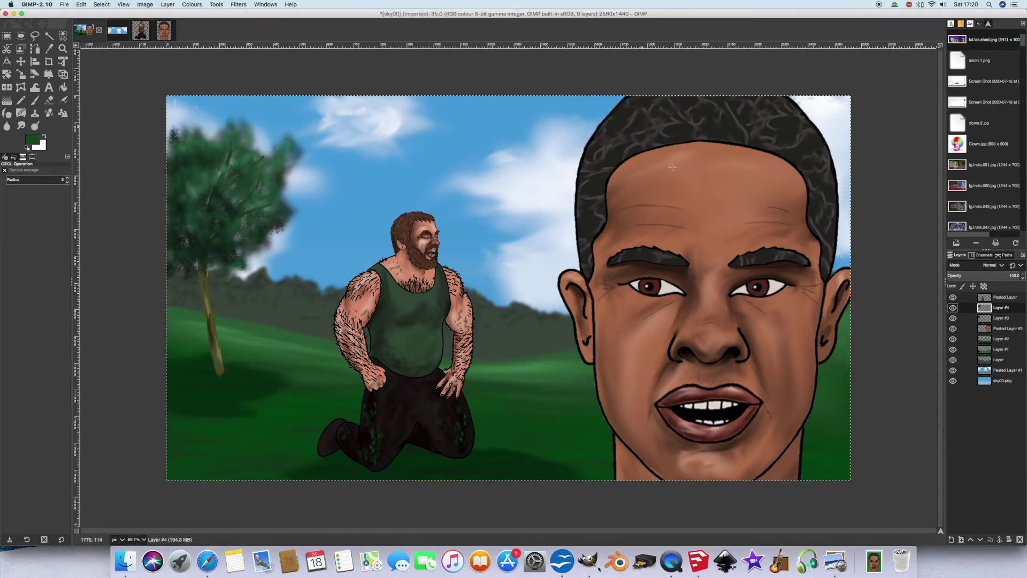
- Apply a light Gaussian Blur to the tree trunk on Layer #3
key(Page_Down)
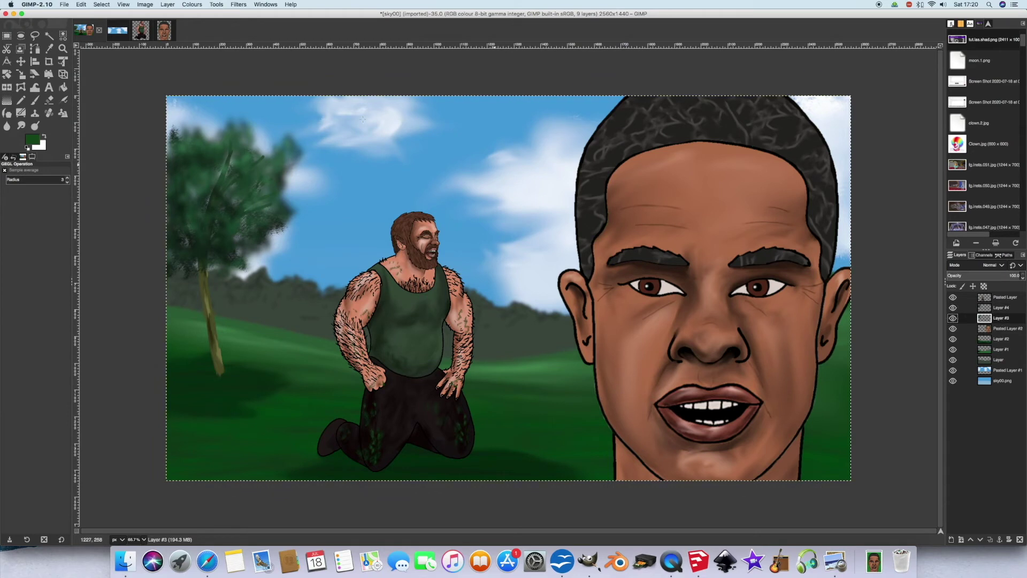
click(238, 5)
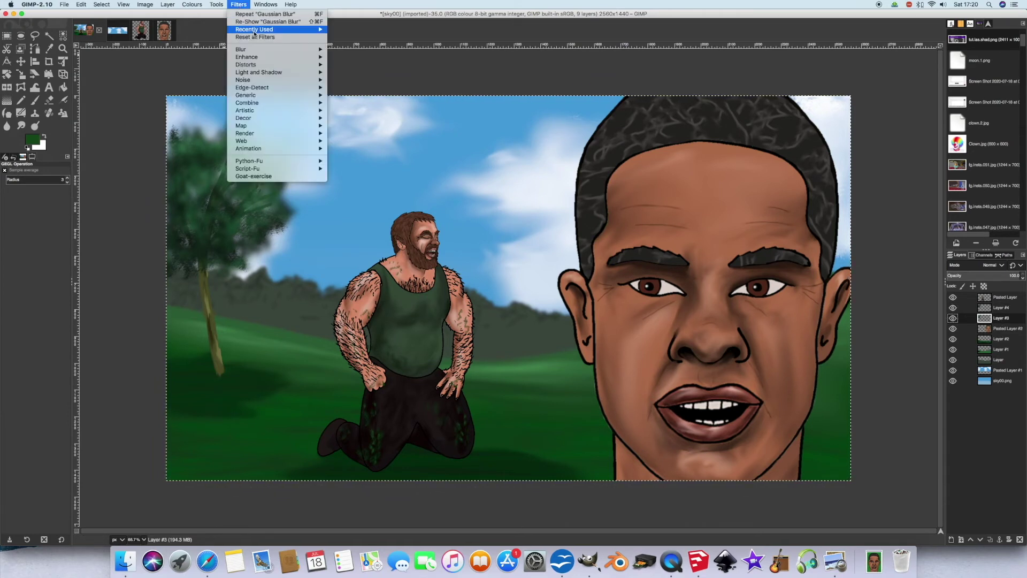
mouse_move(257, 48)
click(348, 49)
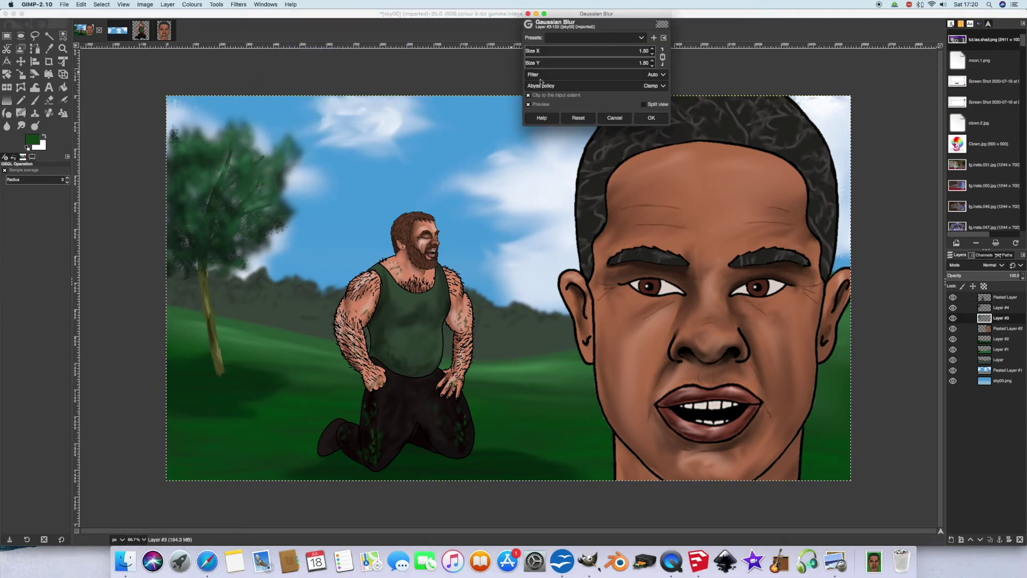
click(652, 49)
click(651, 48)
click(651, 117)
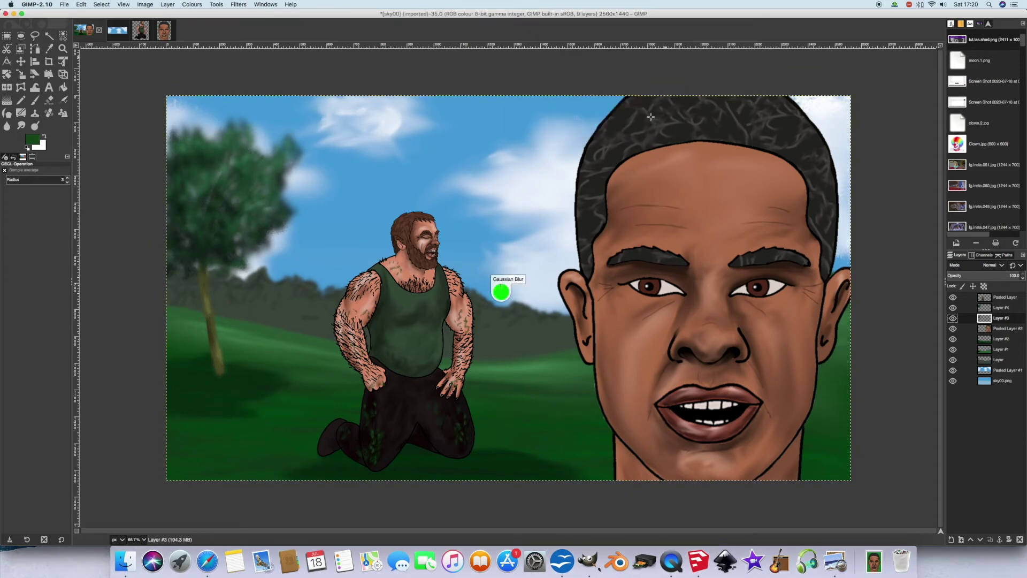
click(1006, 298)
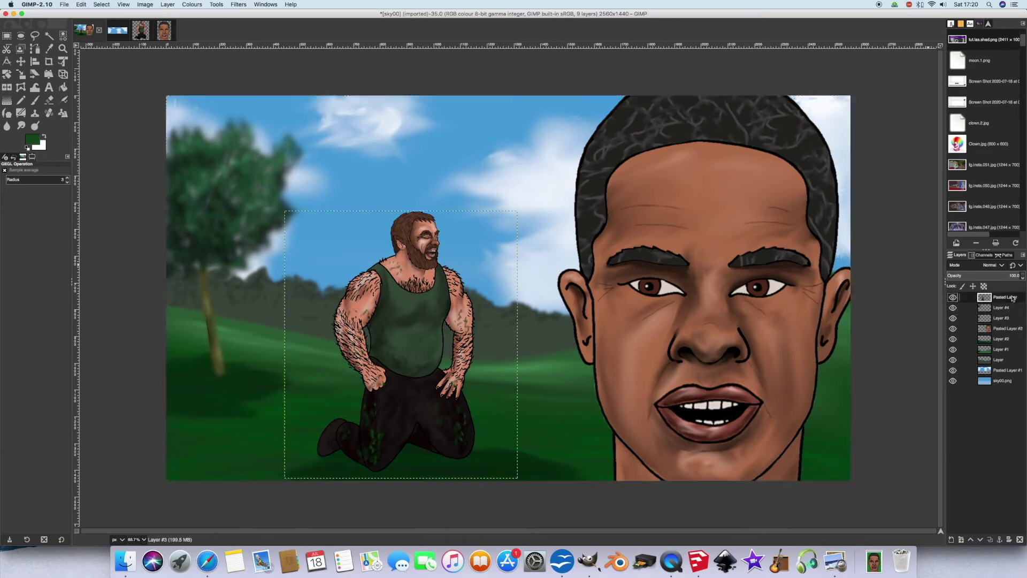
click(238, 5)
click(336, 62)
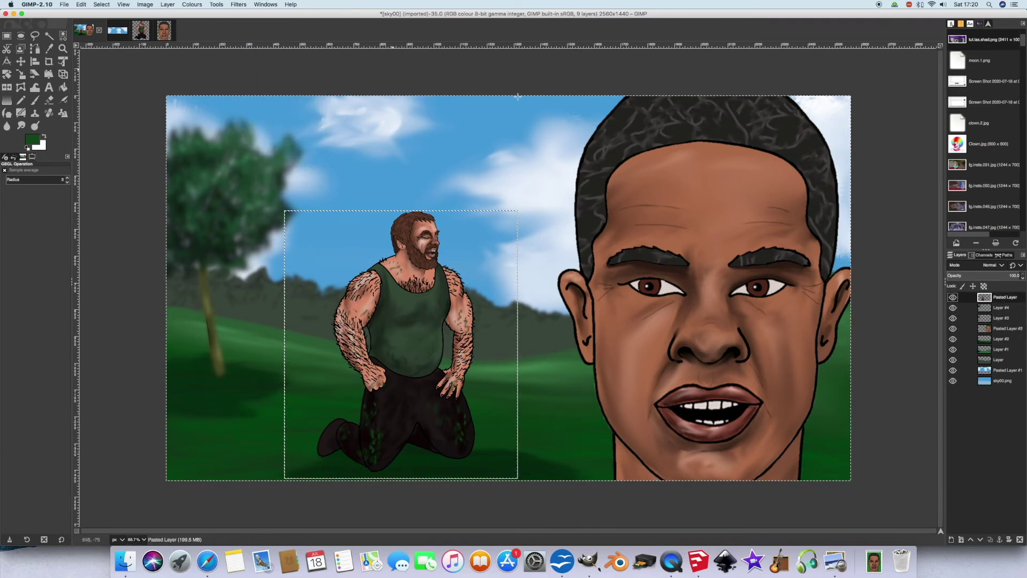
- Brighten the grass on Layer #2 with Brightness-Contrast, using a brightness of 31
click(1002, 339)
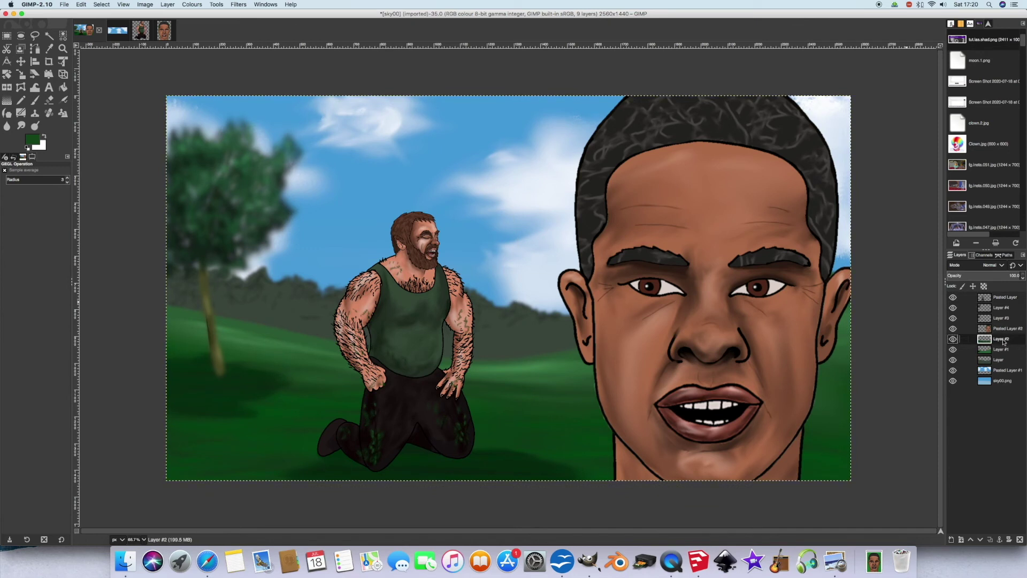
click(192, 5)
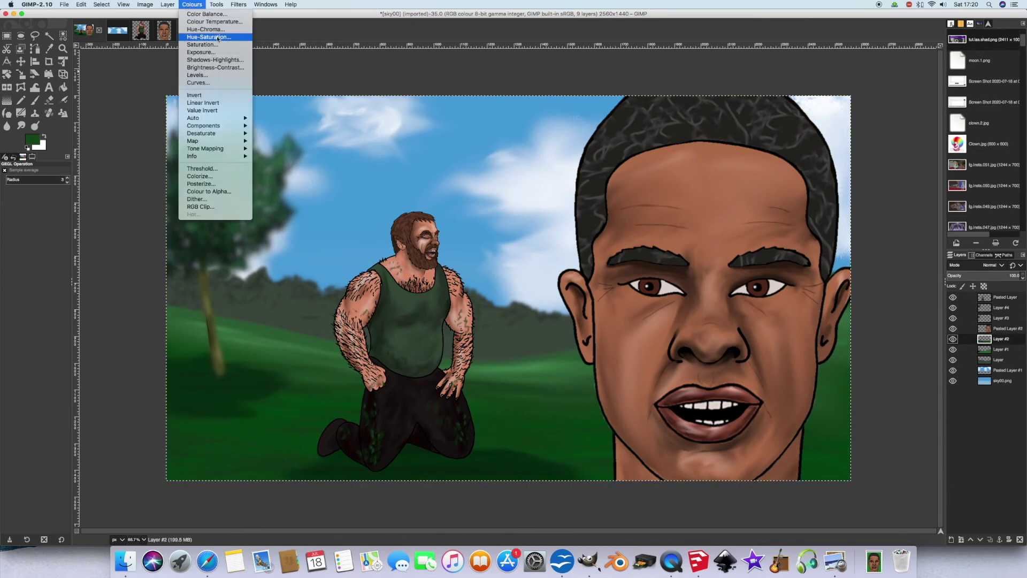
click(228, 68)
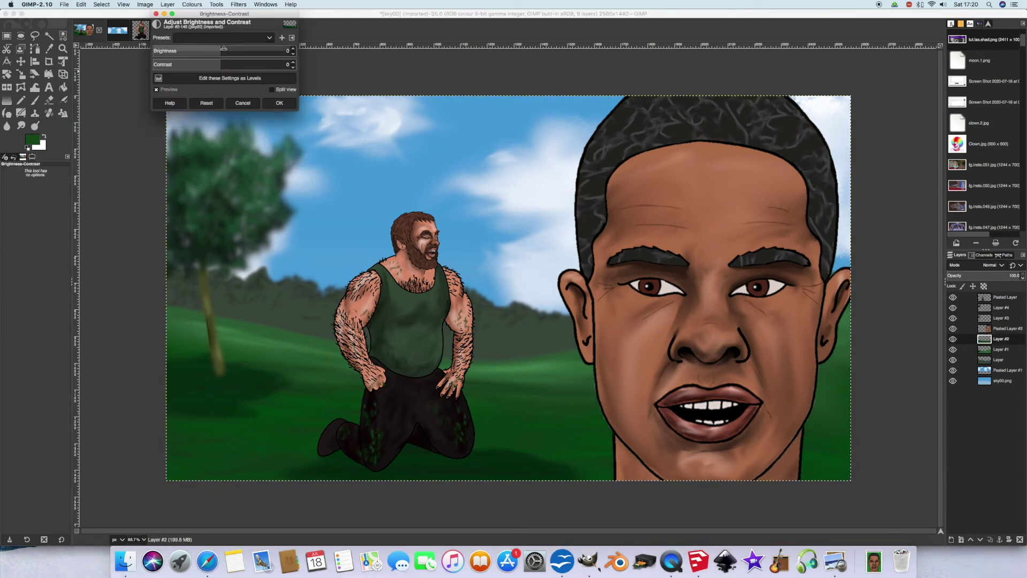
drag(229, 48, 238, 49)
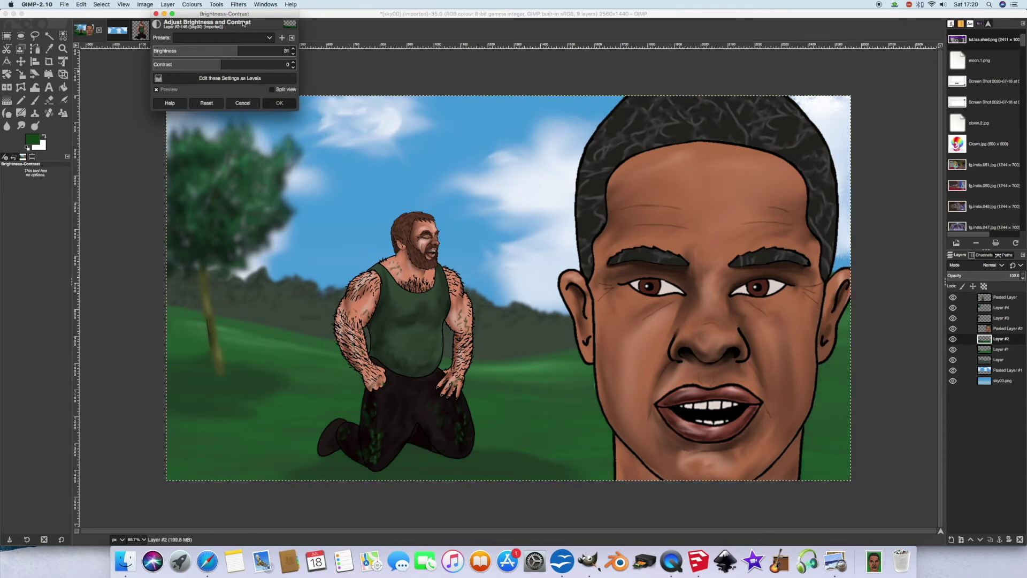
click(278, 103)
- Desaturate the grass on Layer #2 with Hue-Saturation, lowering the saturation to about -62.8
click(239, 5)
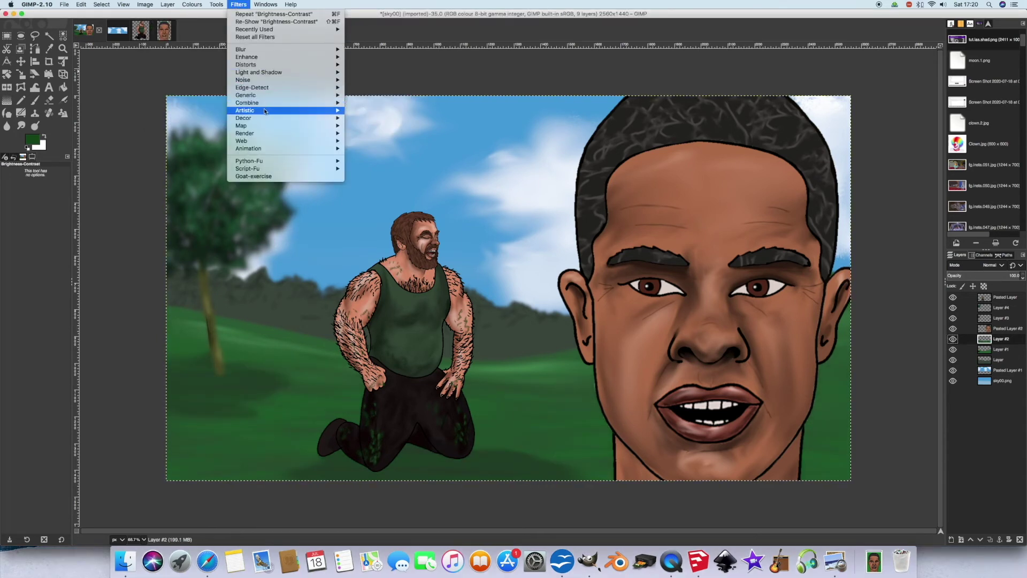
mouse_move(192, 4)
click(214, 37)
drag(652, 162, 579, 158)
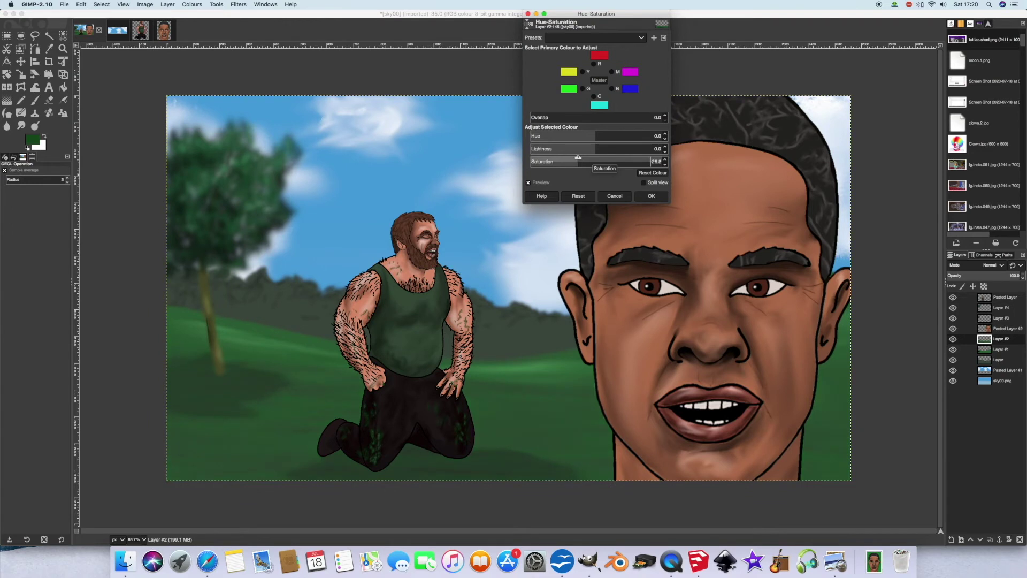
drag(573, 158, 555, 157)
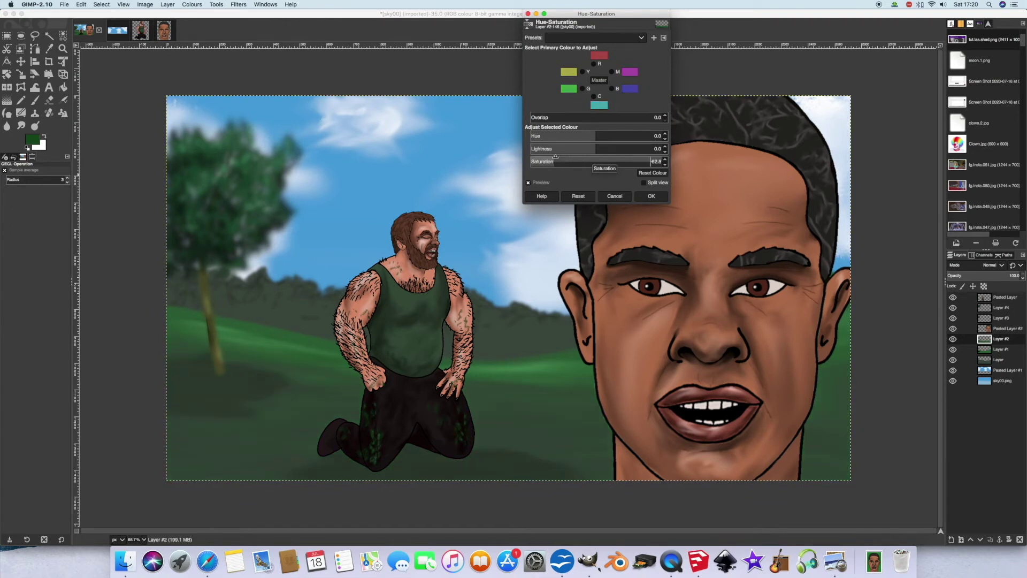
click(651, 196)
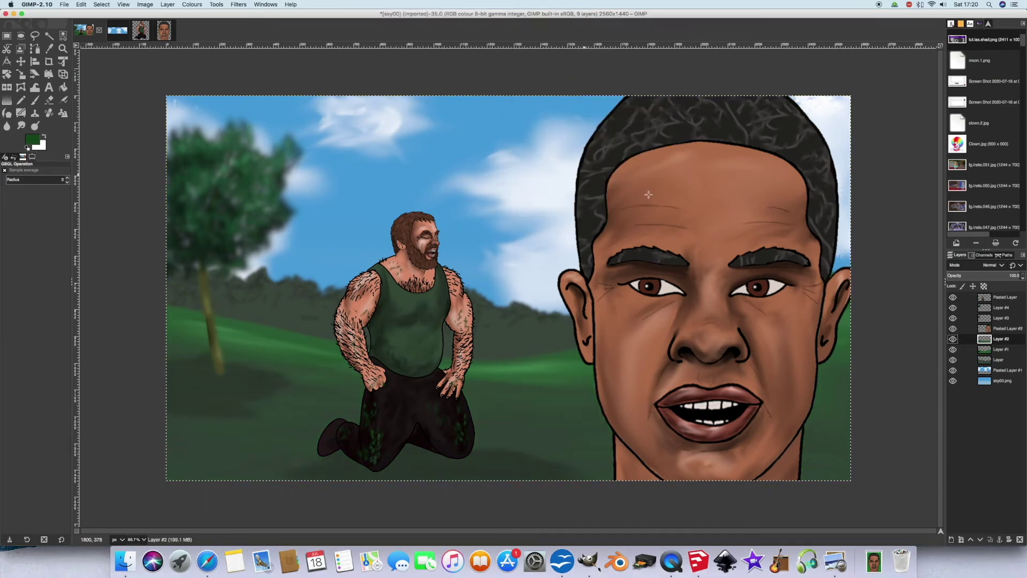
- Adjust Layer #1 with Hue-Saturation, using a lightness of about 18.9 and a saturation of about -38
click(999, 350)
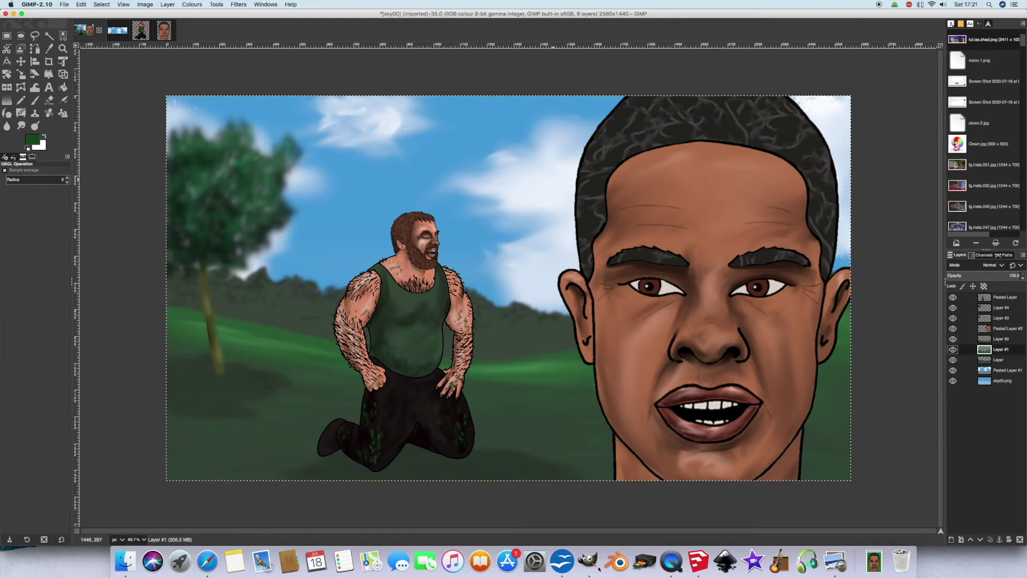
click(237, 5)
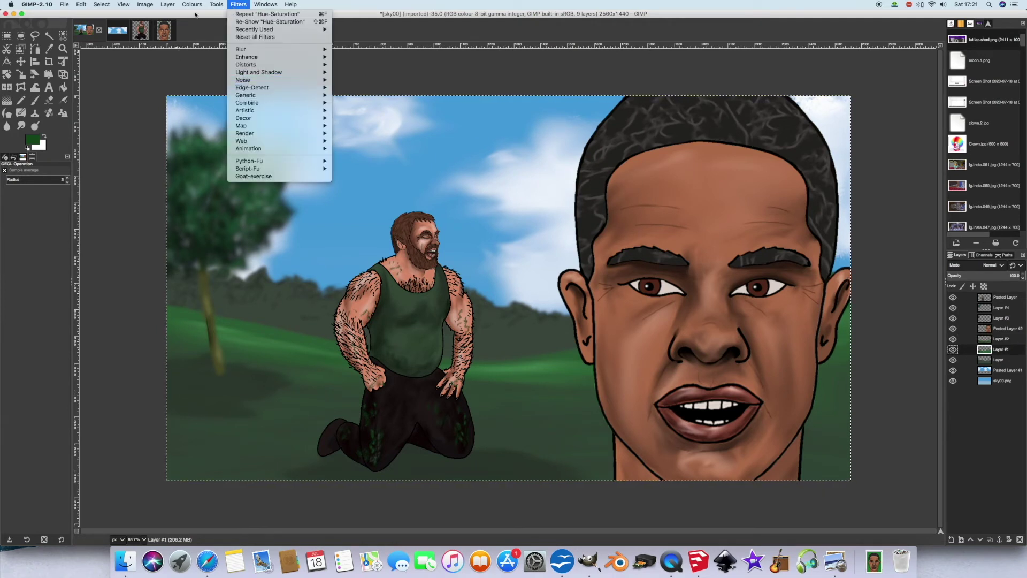
mouse_move(192, 4)
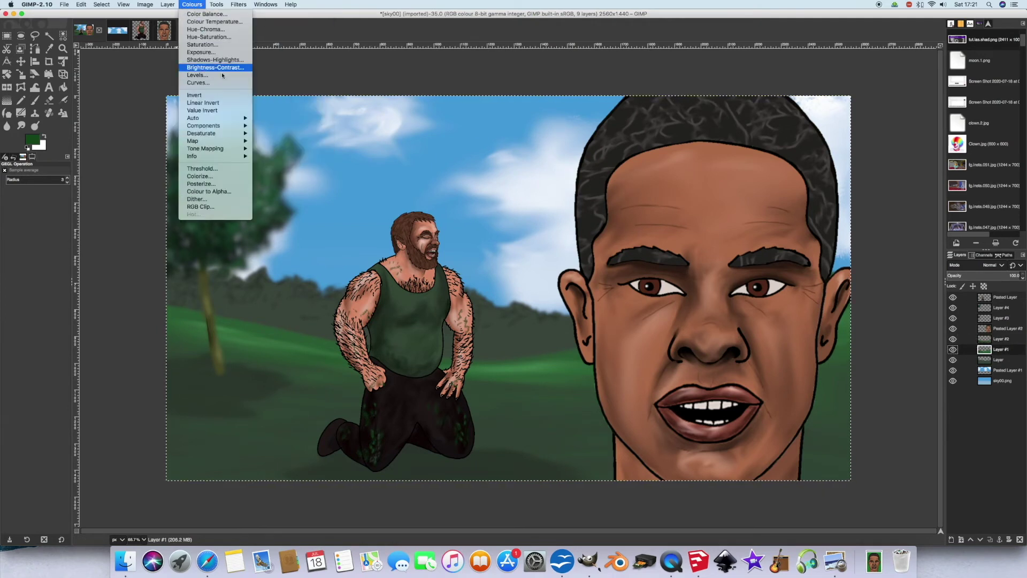
click(212, 37)
mouse_move(591, 152)
mouse_down()
mouse_move(602, 154)
mouse_move(584, 158)
mouse_up()
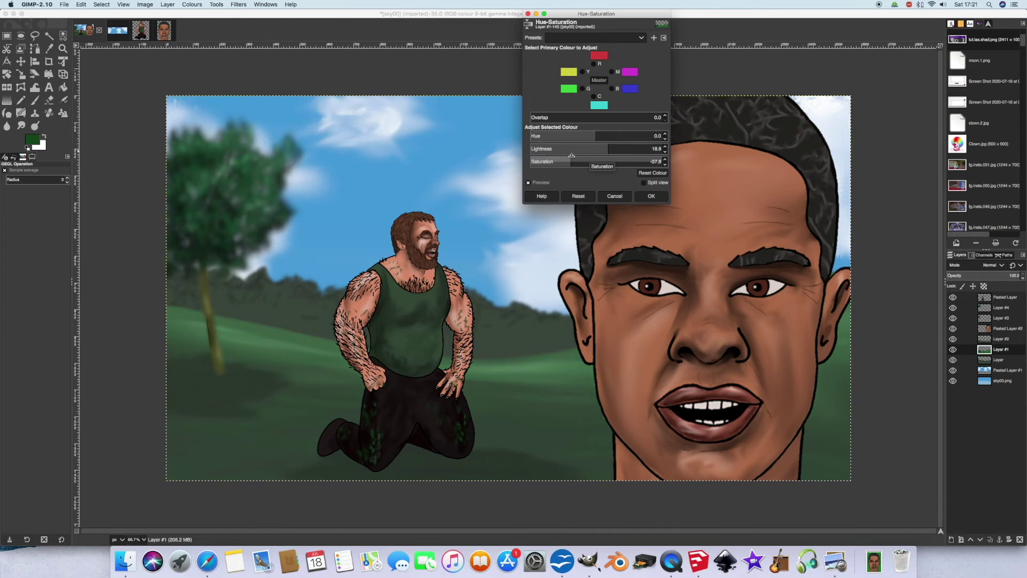
click(642, 194)
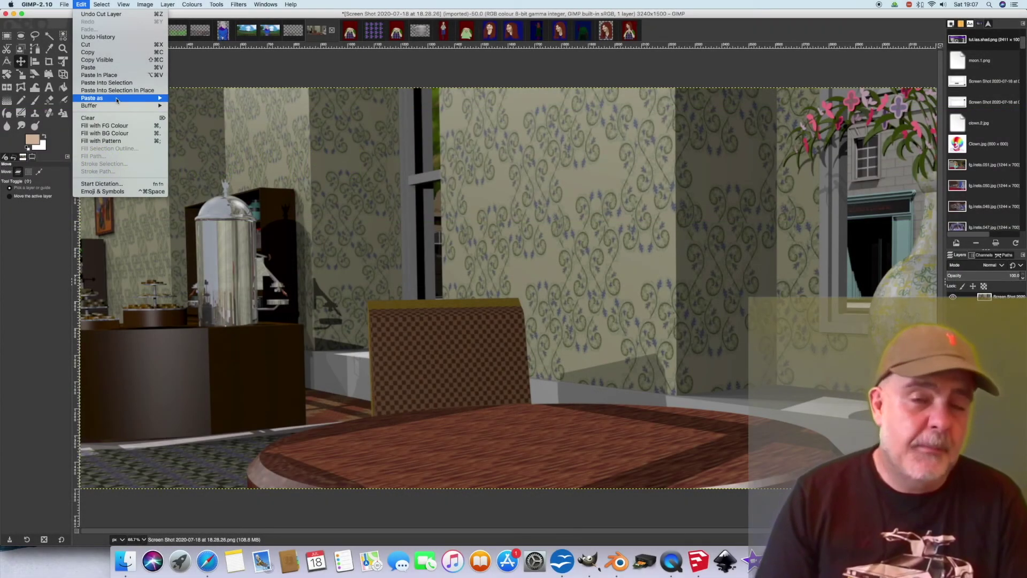
- Paste the copied red-haired woman into the café image as a new layer
mouse_move(117, 100)
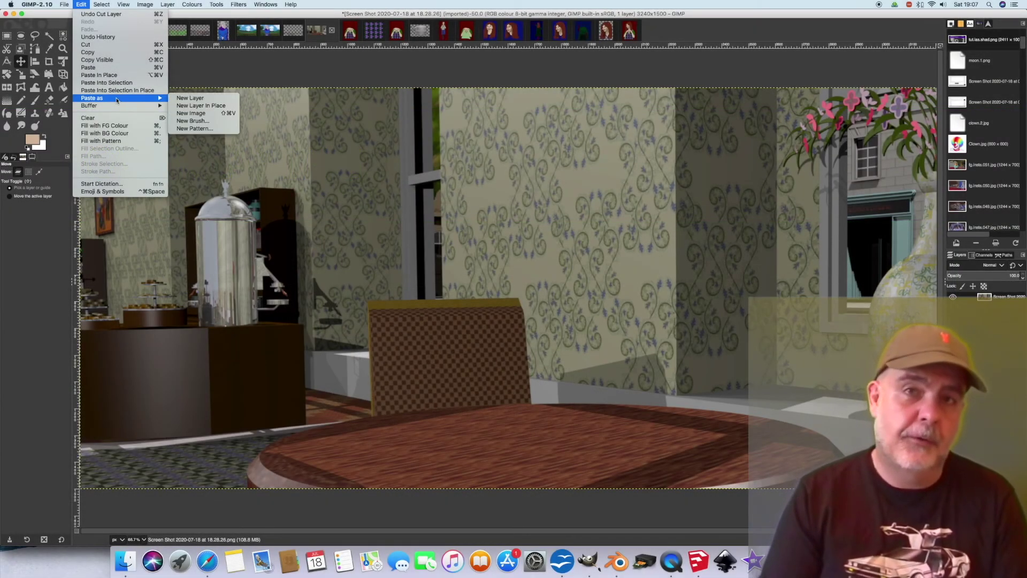
click(195, 99)
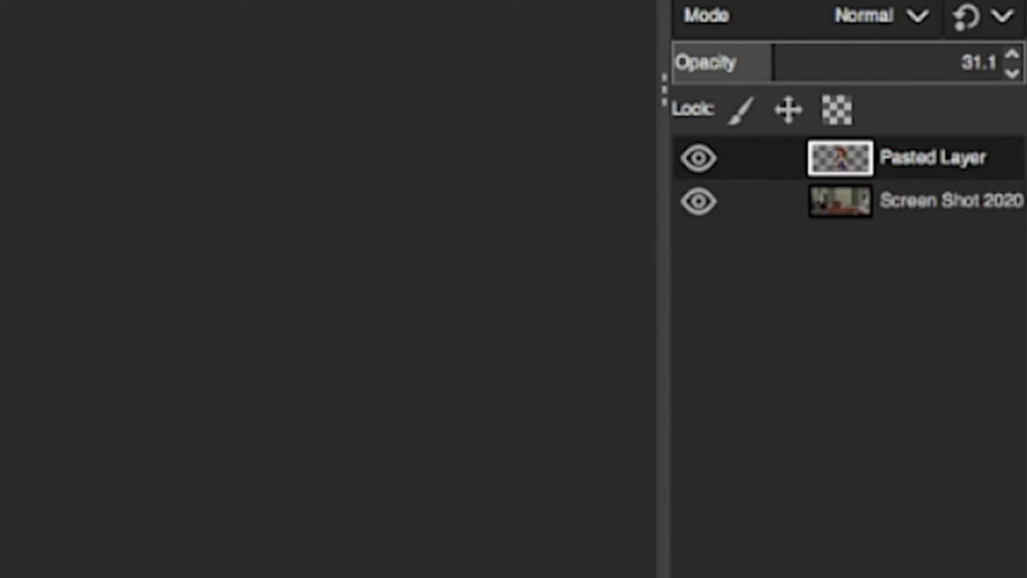
click(107, 15)
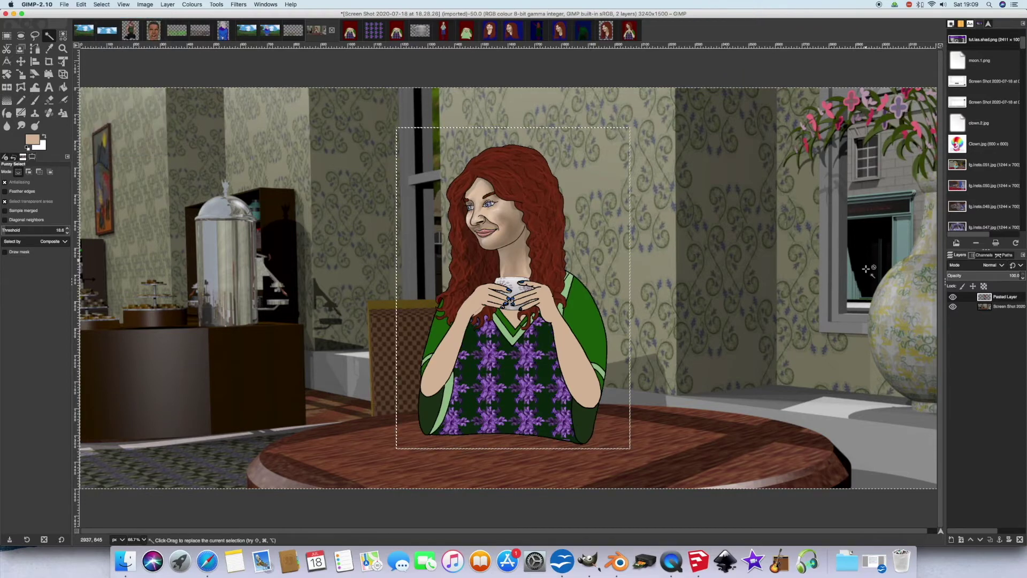
- Lower the pasted woman layer's opacity to 31.1 and move her over the chair behind the round table
drag(996, 275, 971, 276)
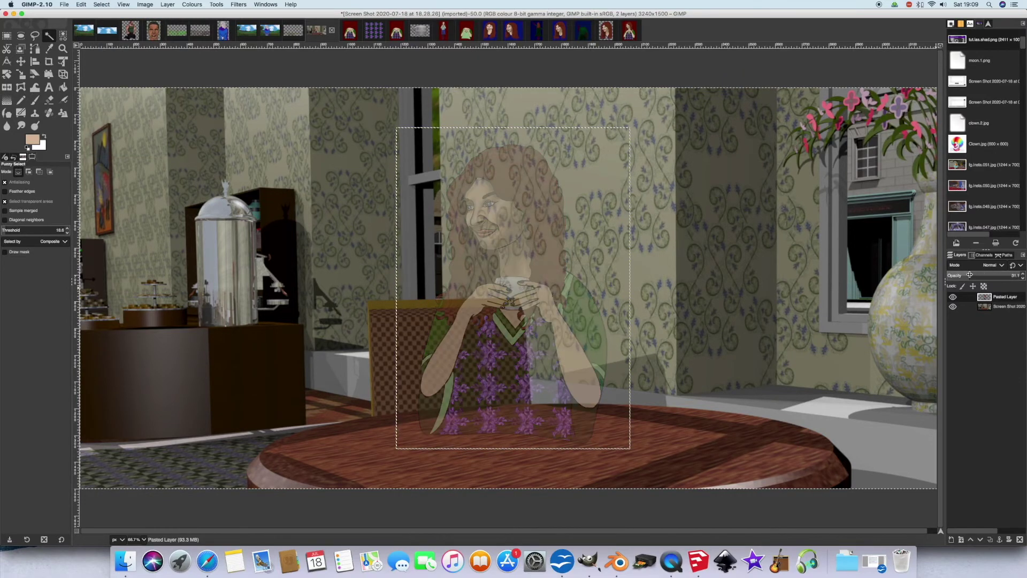
key(m)
drag(525, 287, 474, 309)
- At 200% zoom, trace a Free Select outline along the table's back edge and around the woman's elbow resting on the table
click(144, 539)
click(136, 487)
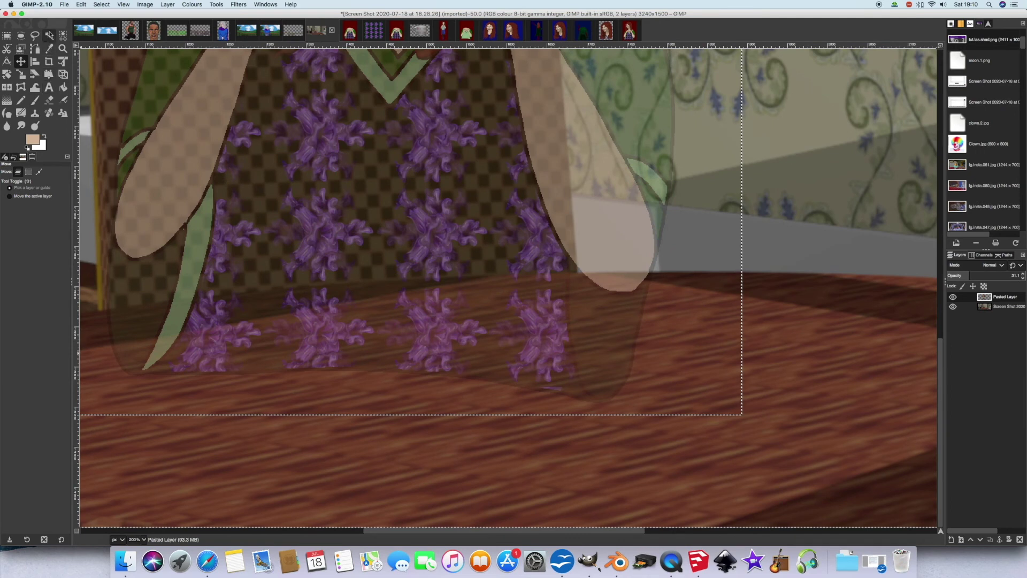
key(f)
click(96, 310)
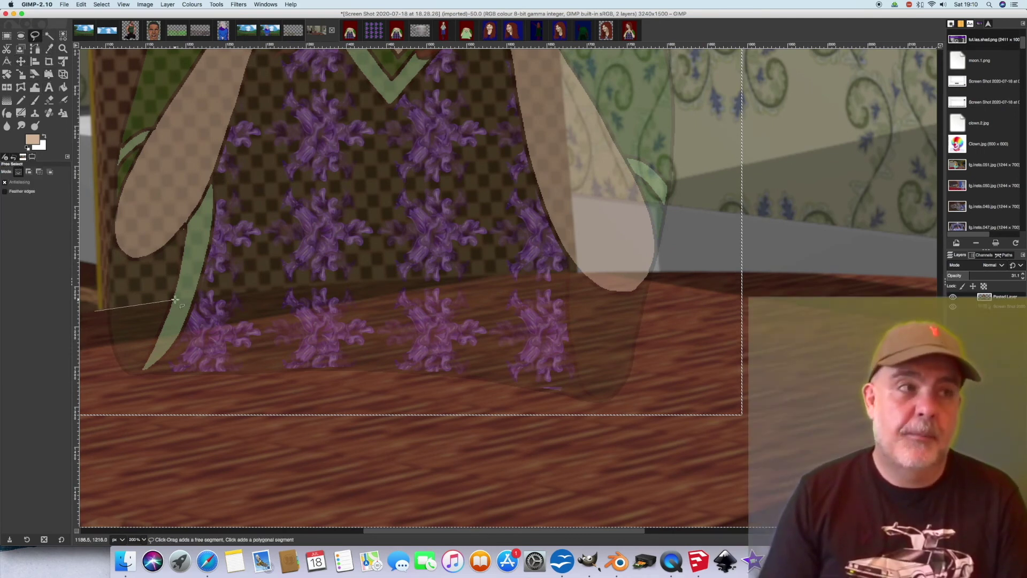
click(317, 288)
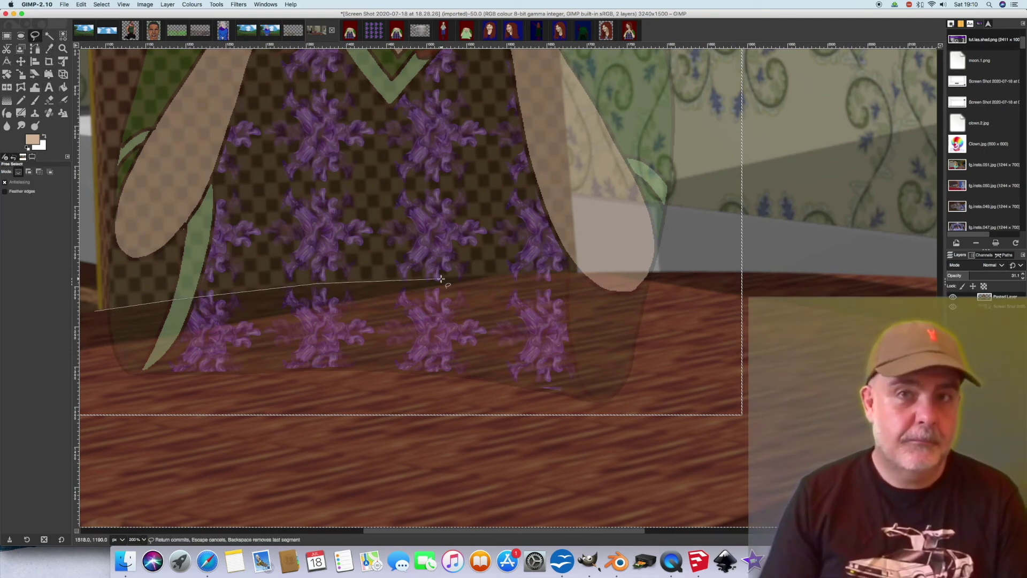
click(580, 271)
drag(592, 286, 606, 292)
click(618, 295)
click(631, 294)
click(641, 287)
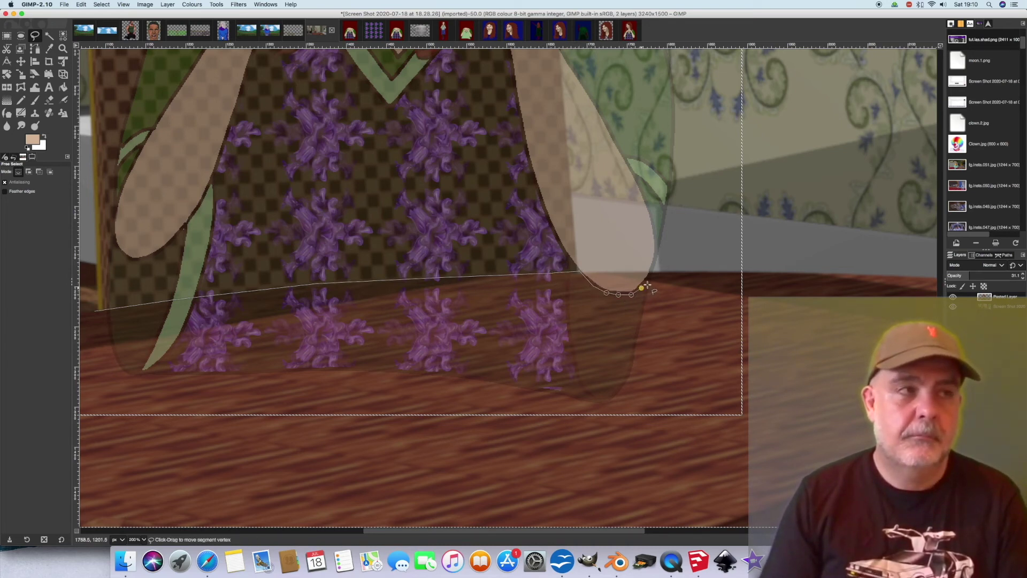
click(649, 281)
click(669, 269)
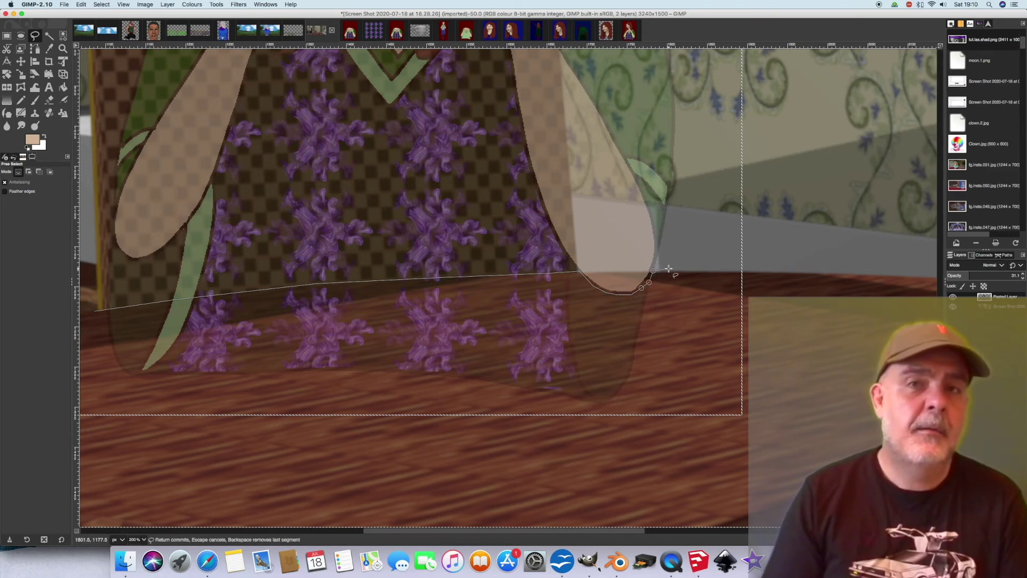
- Close the freehand selection around the lower part of the woman's torso that overlaps the tabletop
click(702, 358)
click(645, 431)
click(202, 435)
click(155, 416)
click(107, 384)
click(90, 353)
key(Return)
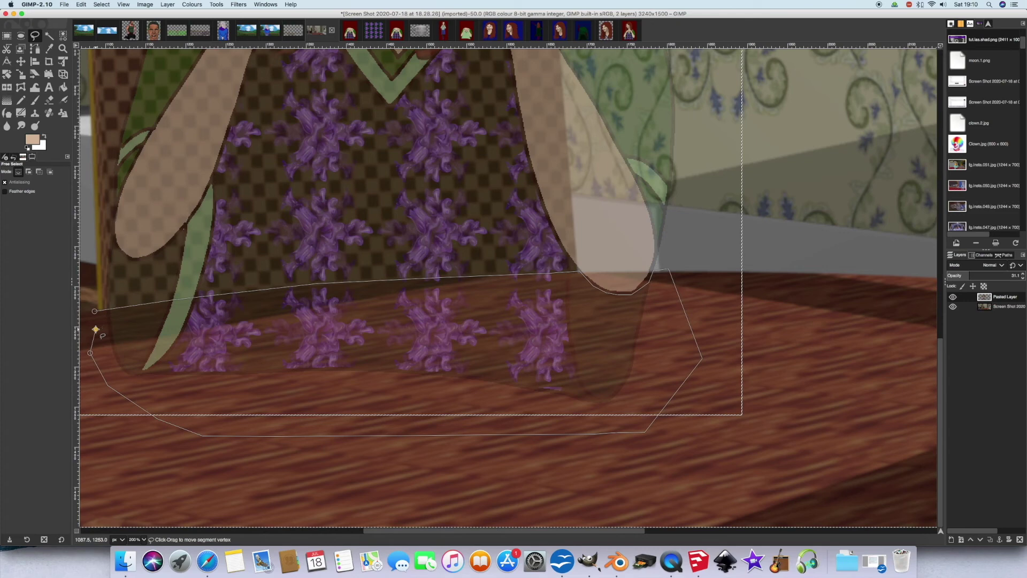
- Clear the selected torso area from the pasted layer and remove the selection
click(82, 4)
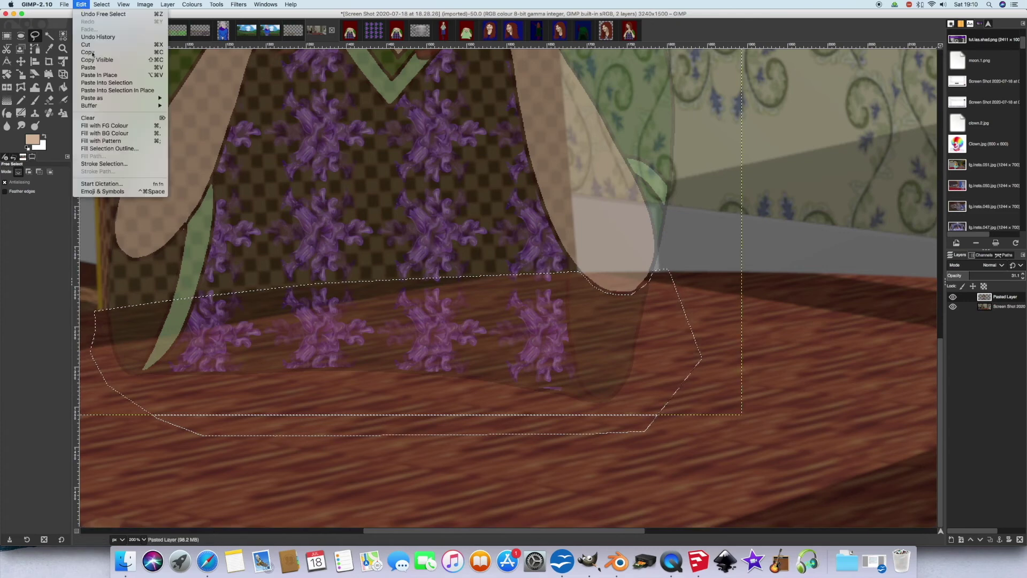
click(122, 118)
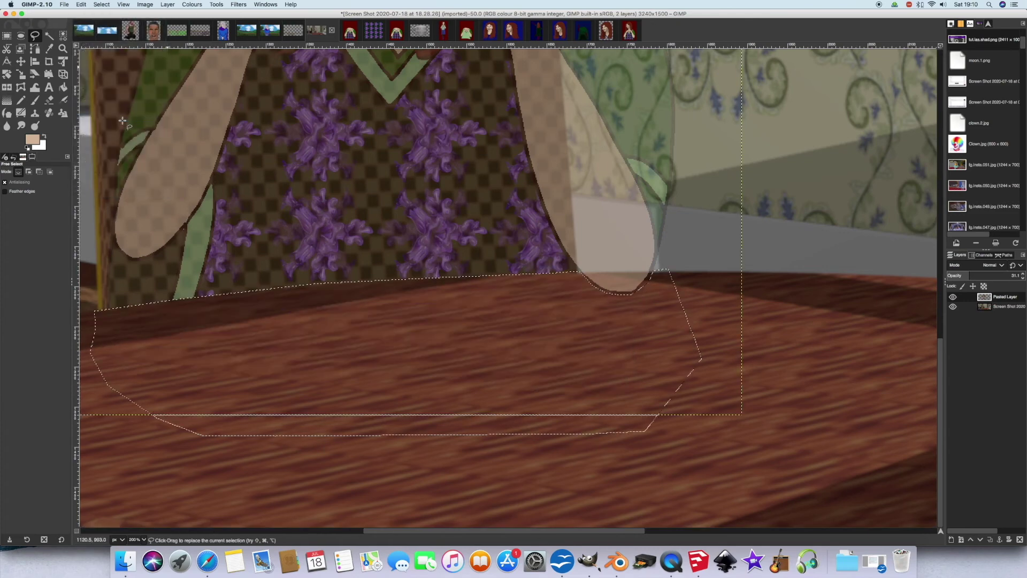
click(102, 5)
click(107, 23)
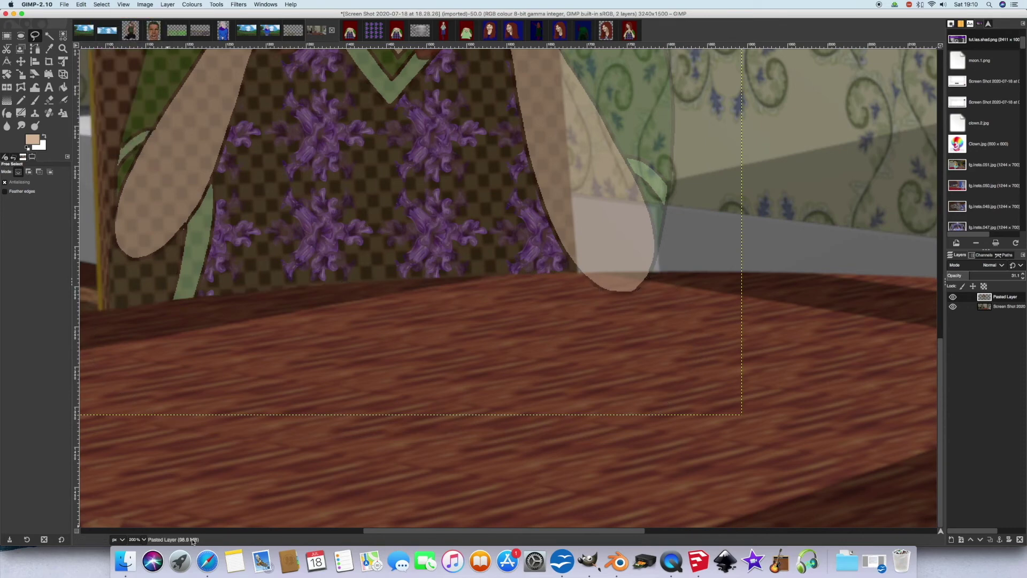
- Return to the full image view and set the pasted woman layer's opacity to 100
click(143, 540)
click(138, 500)
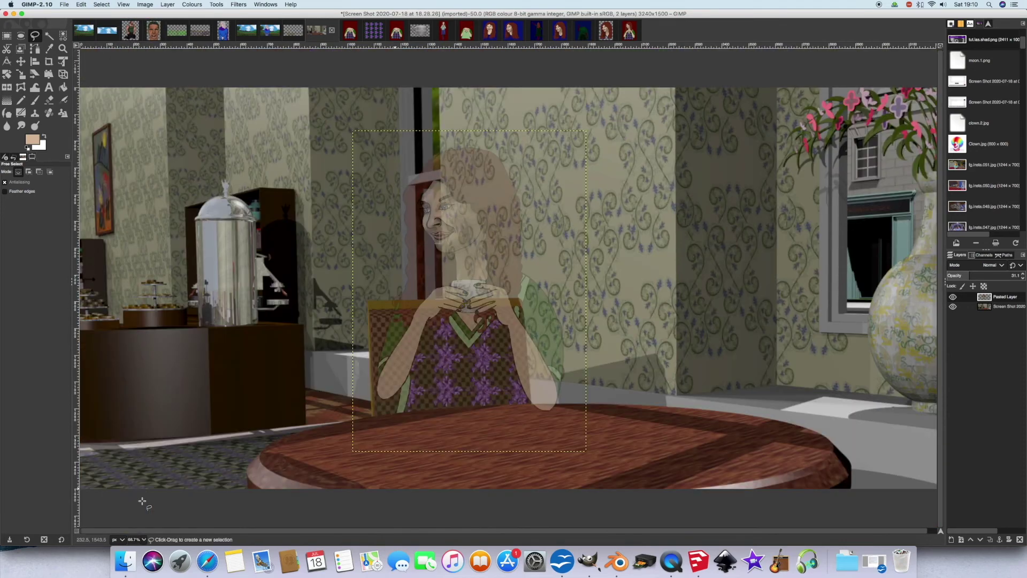
drag(969, 273, 1024, 274)
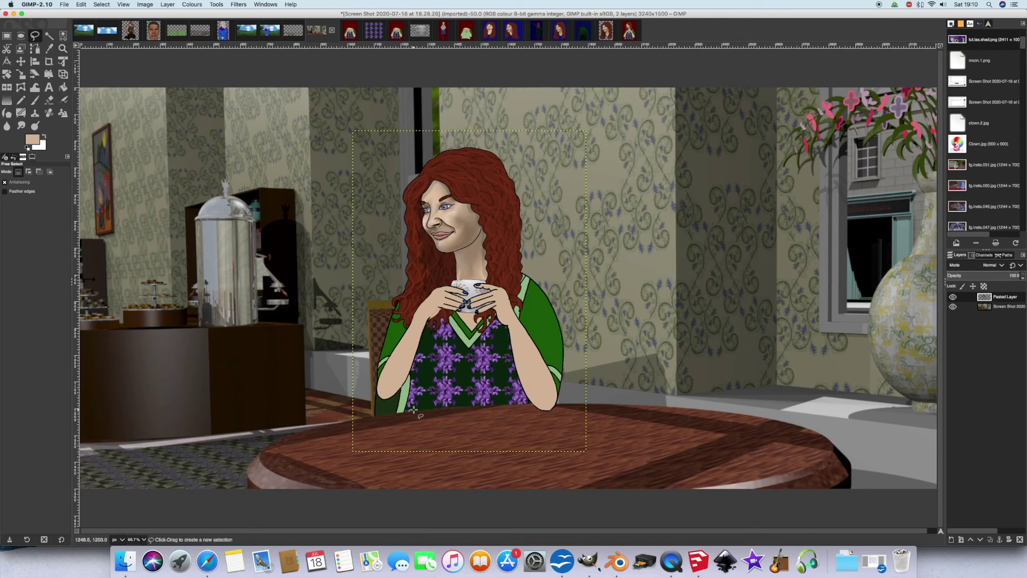
- On the background layer, select a thin shadow strip along the table's back edge, darken it with Brightness-Contrast and remove the selection
click(1008, 306)
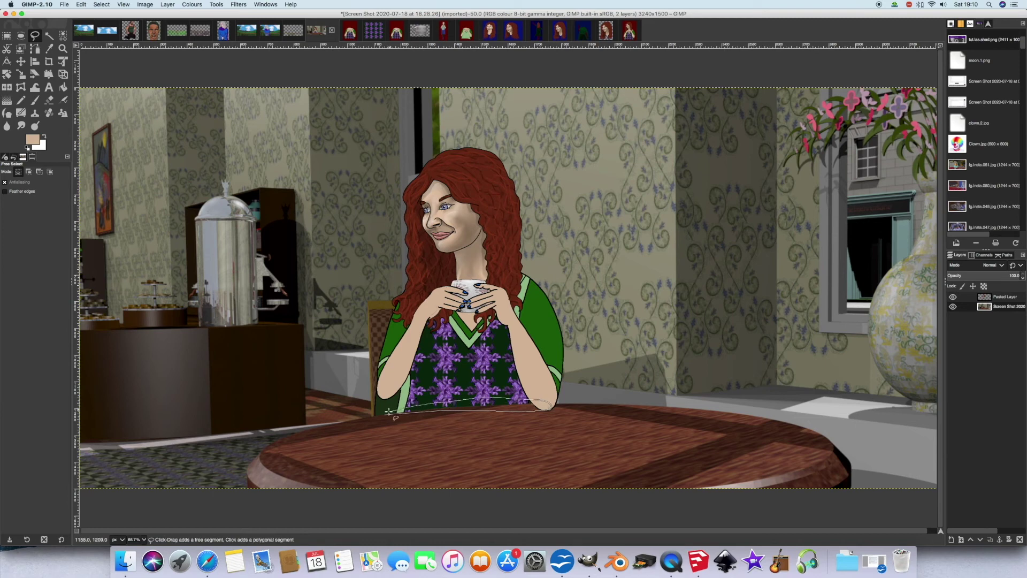
key(Return)
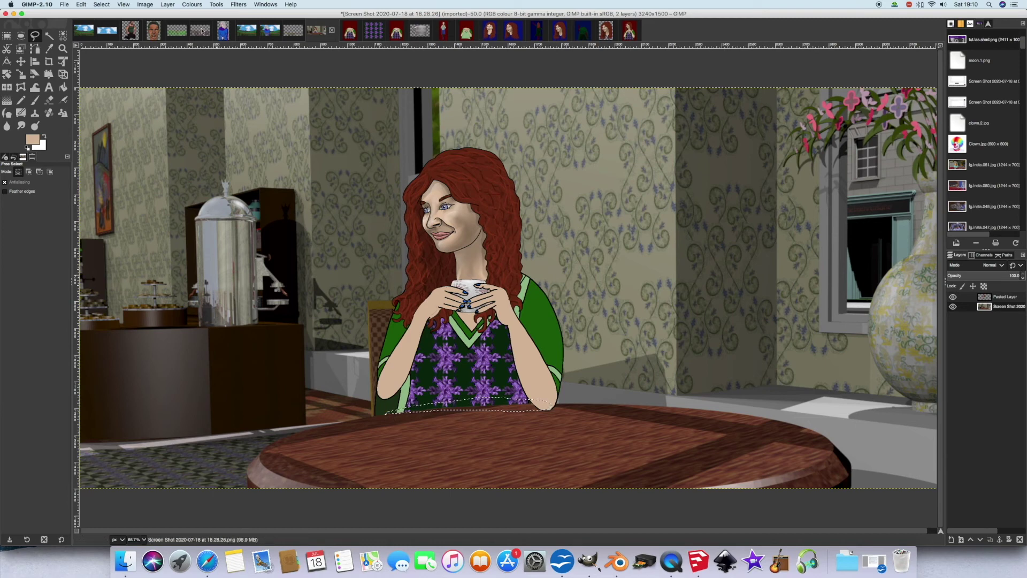
click(192, 4)
click(222, 68)
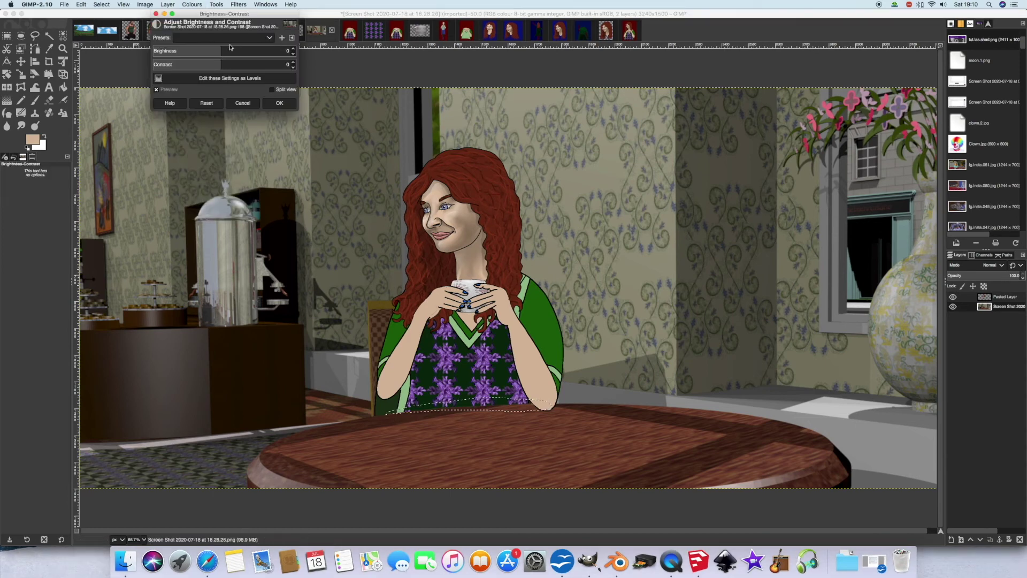
drag(221, 49, 141, 54)
click(280, 103)
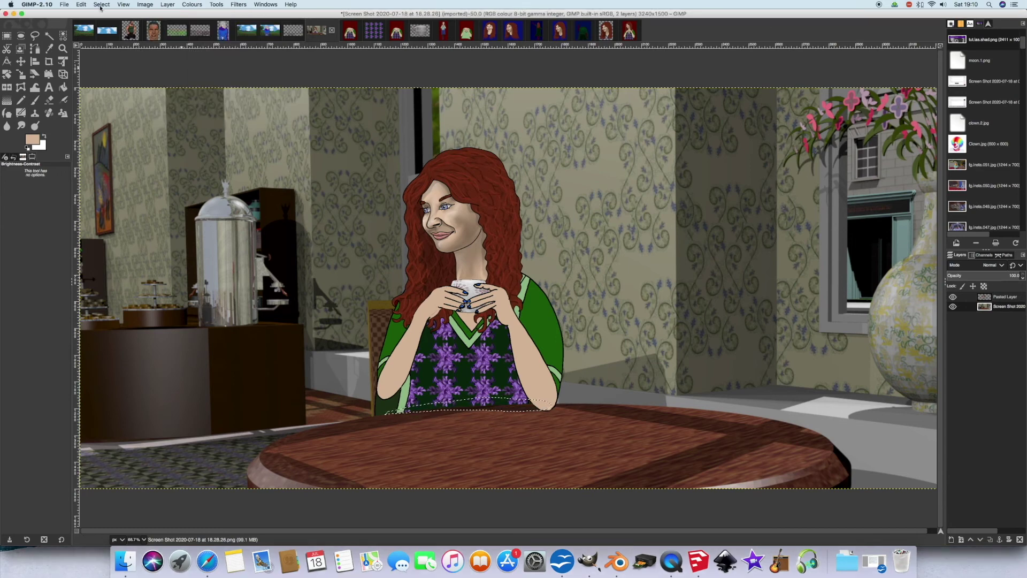
click(101, 4)
click(106, 19)
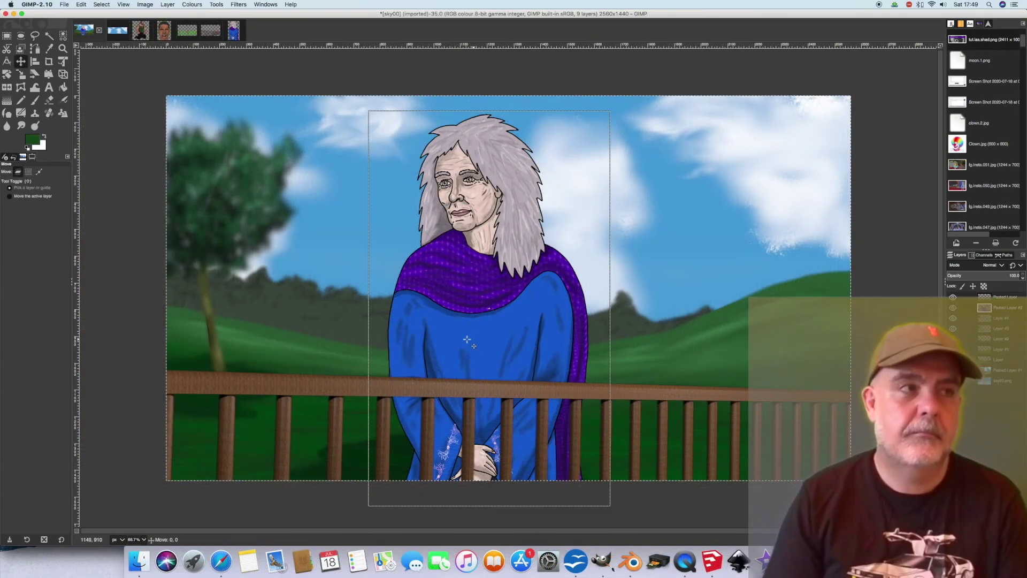
- Shift the grey-haired woman slightly to the right behind the fence and rearrange the stacking order of the woman and fence layers
drag(467, 339, 495, 341)
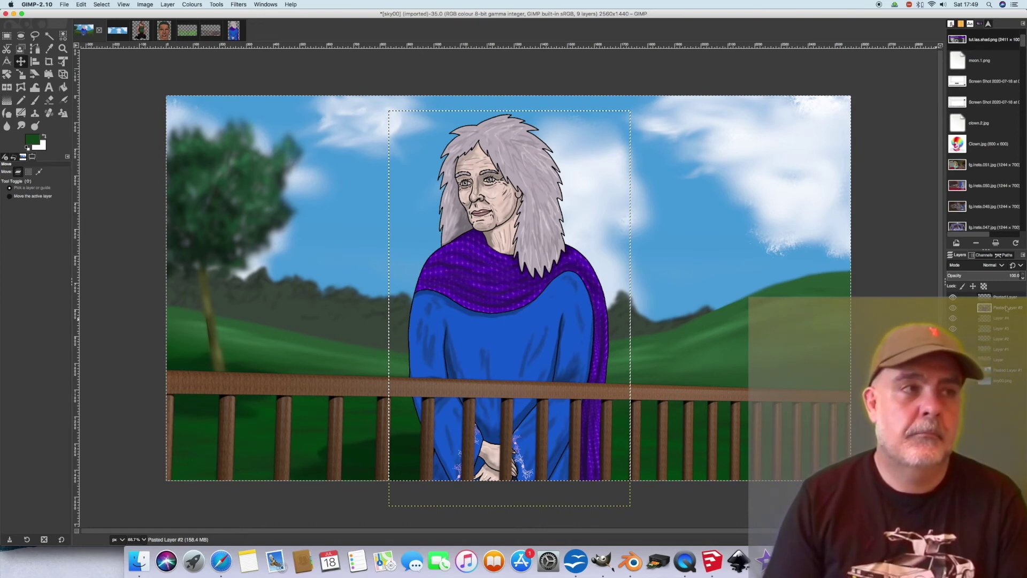
drag(1011, 304, 1007, 298)
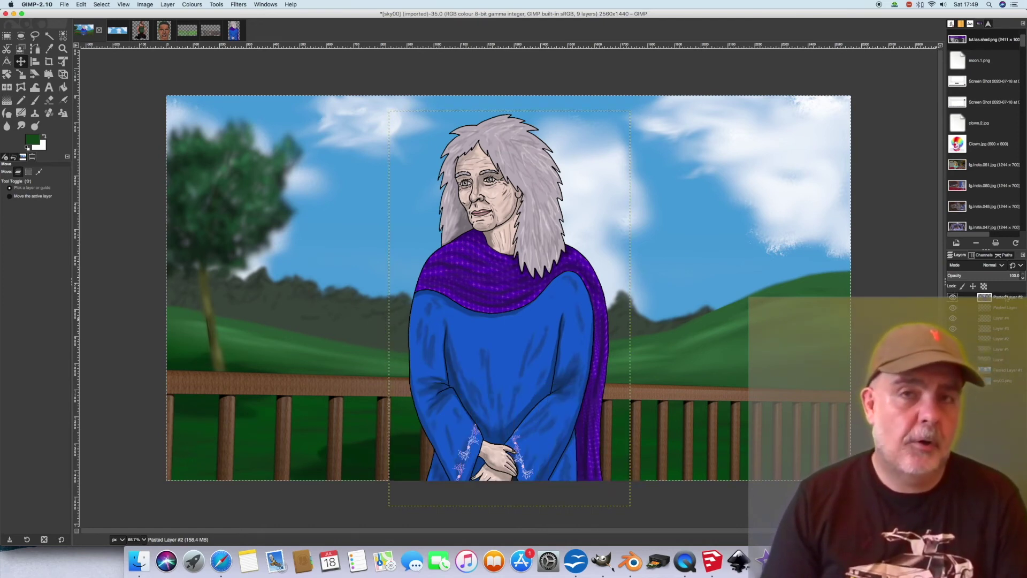
click(1002, 306)
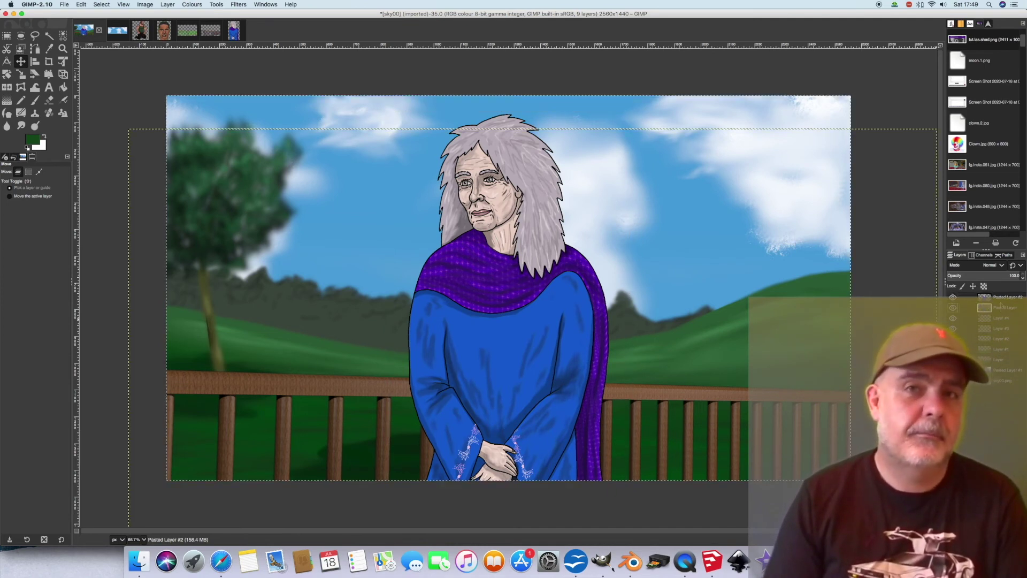
drag(1005, 303, 1004, 300)
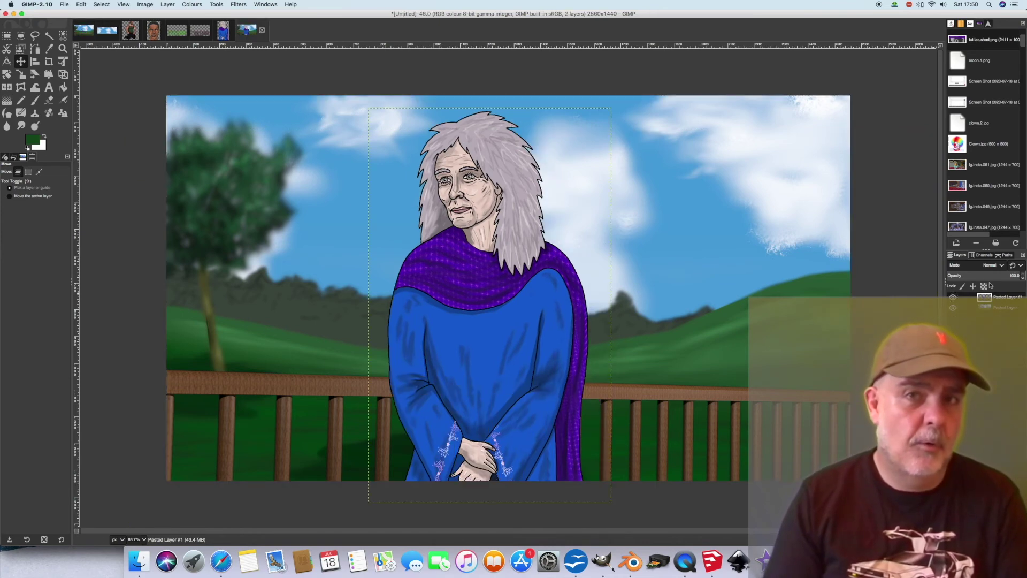
- Lower the woman layer's opacity to 7.7 and trace a Free Select outline around the railing and posts that overlap her
drag(1006, 275, 953, 274)
key(f)
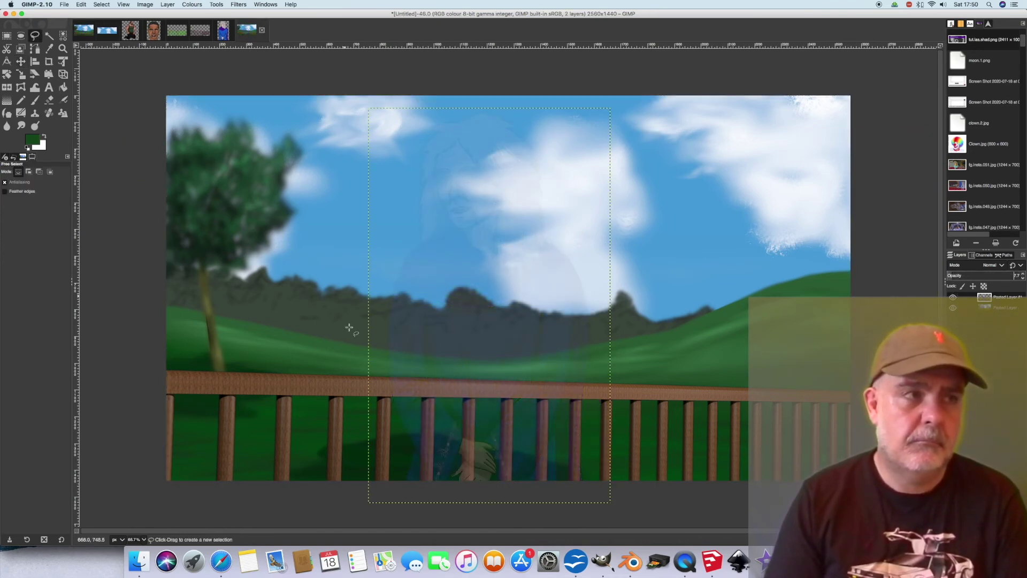
click(391, 397)
click(436, 398)
click(472, 482)
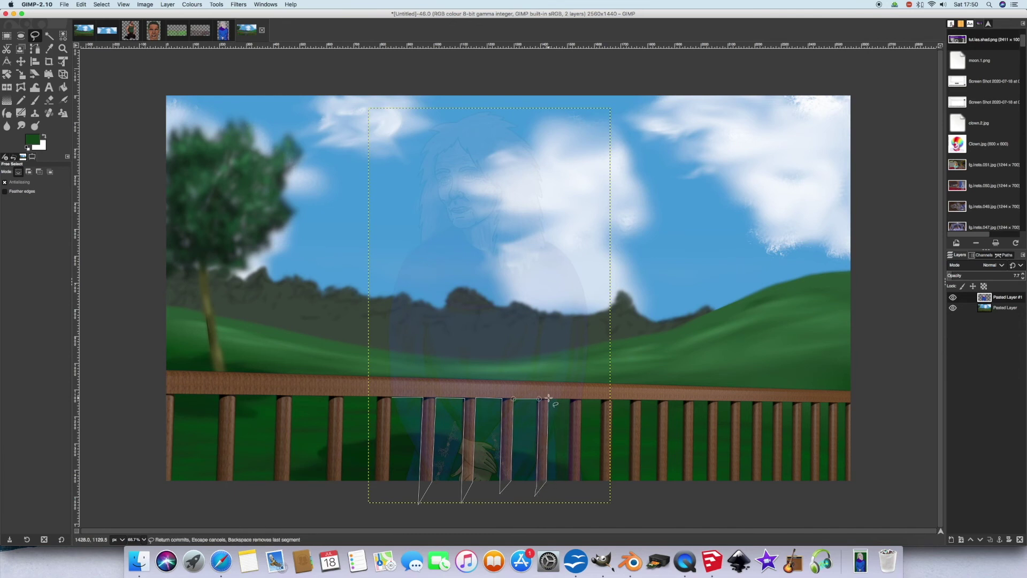
click(604, 383)
double_click(388, 397)
- Clear the selected fence shape from the woman's layer, remove the selection and restore the layer's opacity to 100
click(101, 4)
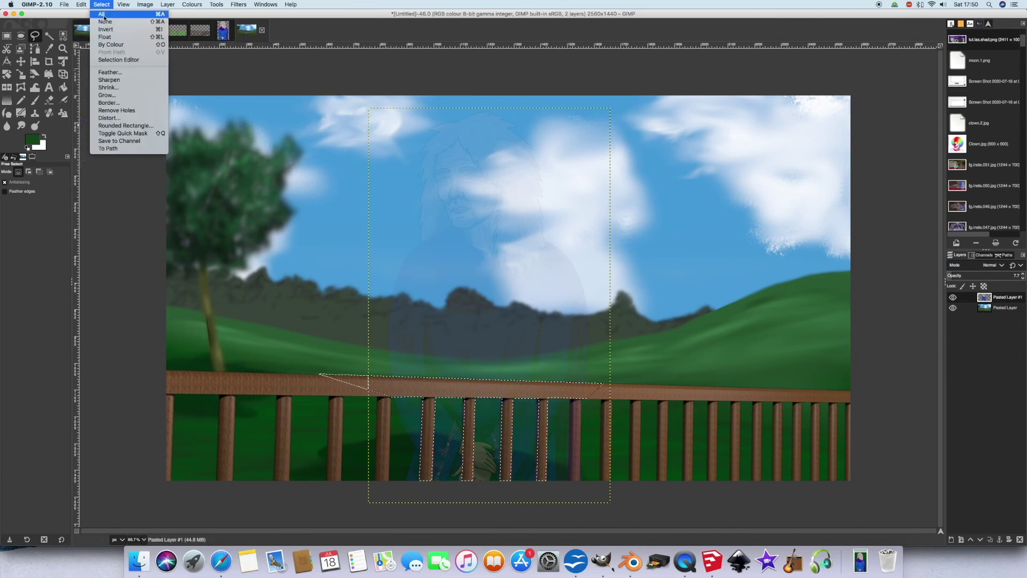
click(102, 14)
drag(973, 273, 1019, 273)
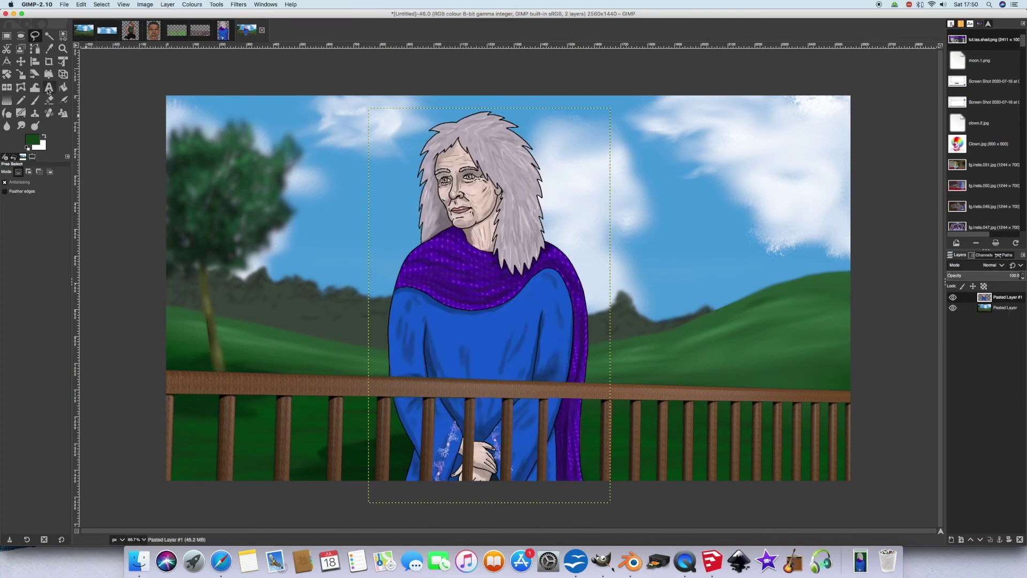
- Move the cut-out woman to the left along the fence to expose the gaps in her layer
click(21, 62)
drag(465, 309, 352, 307)
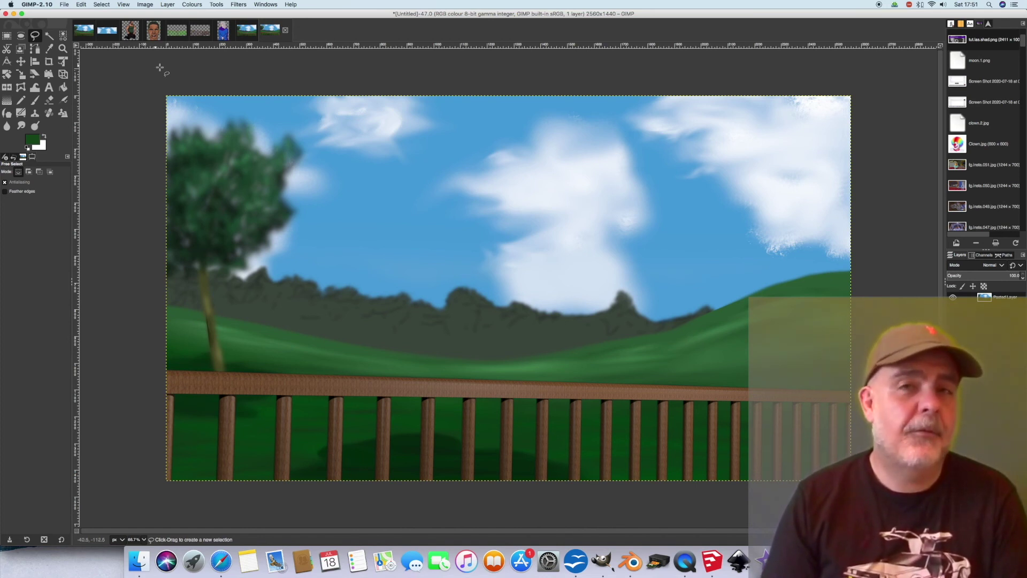
- Start a Free Select outline outside the canvas and trace it along the full upper edge of the fence's handrail
click(165, 68)
click(223, 76)
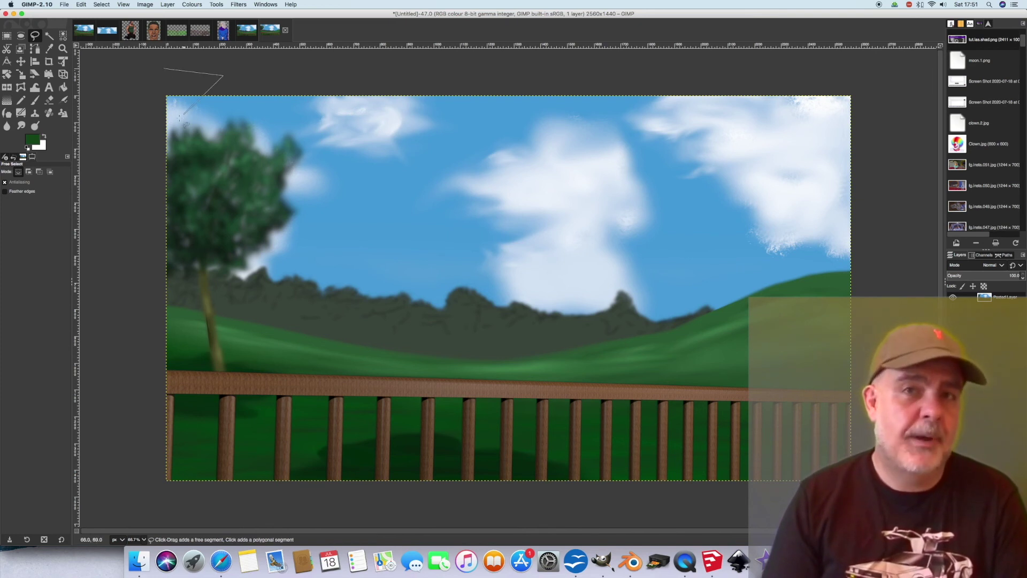
click(150, 129)
click(142, 305)
click(143, 349)
click(167, 369)
click(851, 389)
click(854, 402)
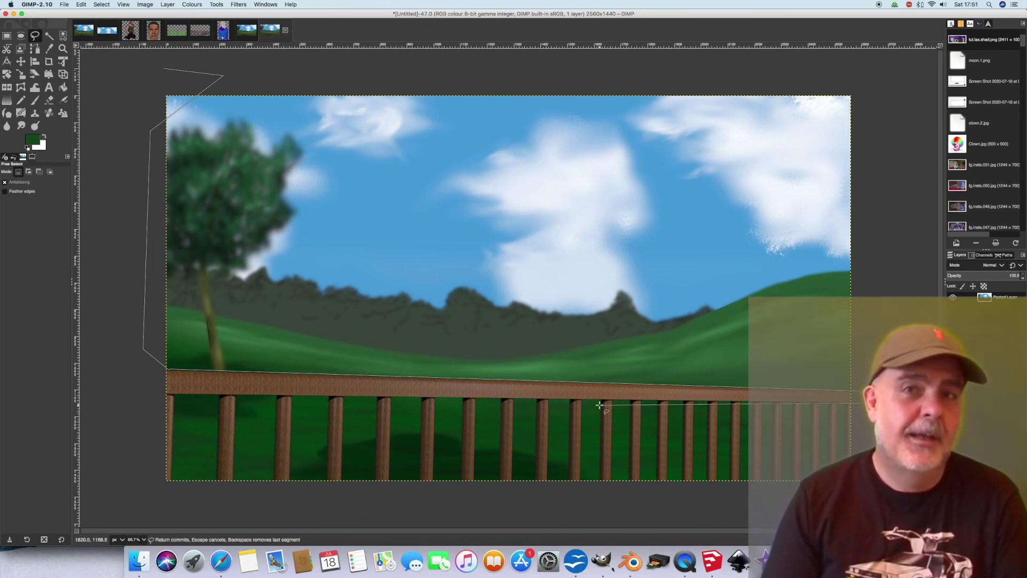
- Continue the outline back along the handrail's underside and around the first three central fence posts
click(549, 399)
click(547, 498)
click(535, 499)
click(536, 483)
click(537, 399)
click(513, 399)
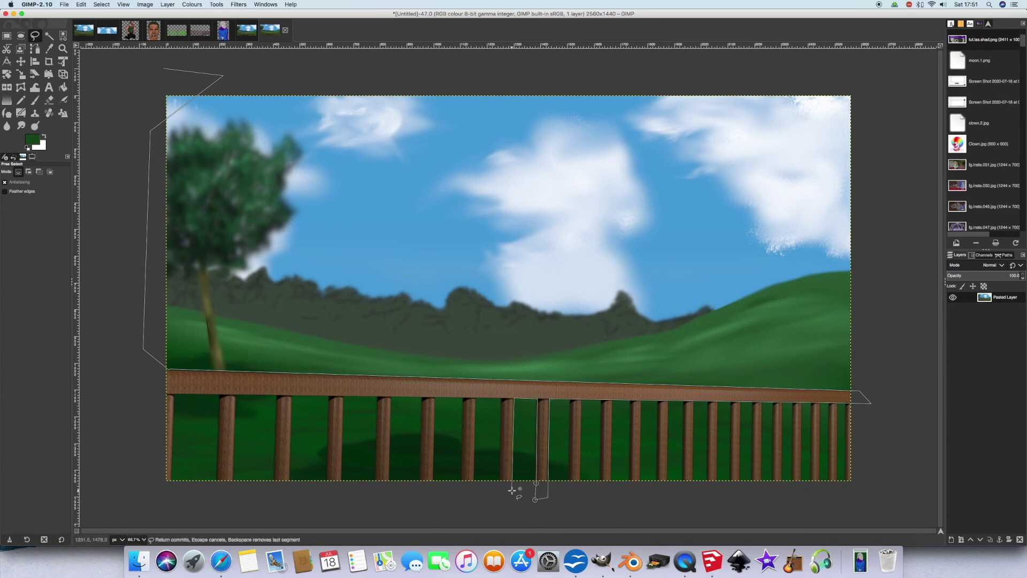
click(500, 480)
click(501, 398)
click(475, 399)
click(462, 480)
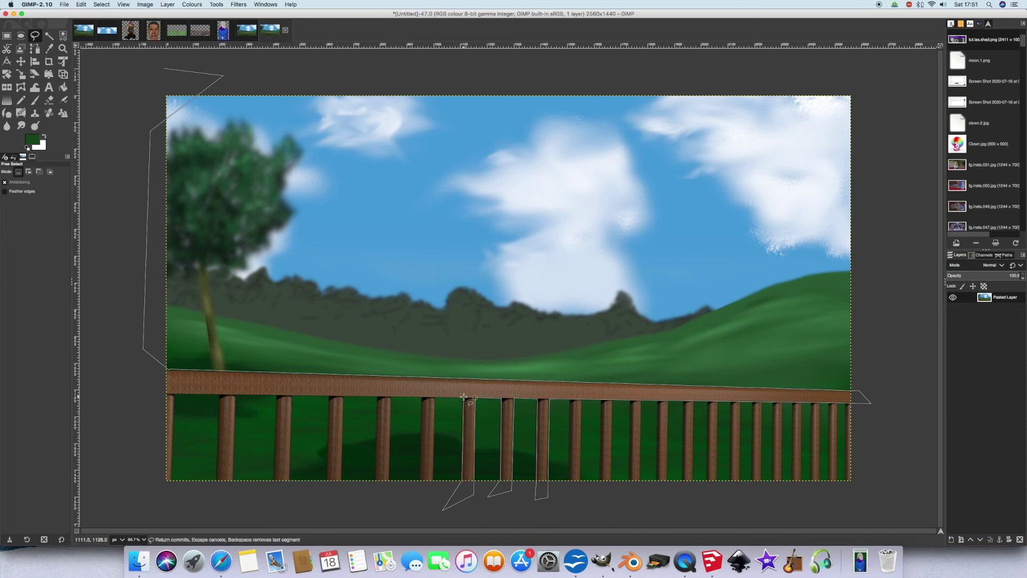
- Trace around the next three fence posts, follow the rest of the handrail's underside and close the selection outside the canvas
click(436, 398)
click(421, 480)
click(375, 480)
click(343, 399)
click(342, 485)
click(329, 396)
click(150, 392)
click(118, 347)
click(112, 300)
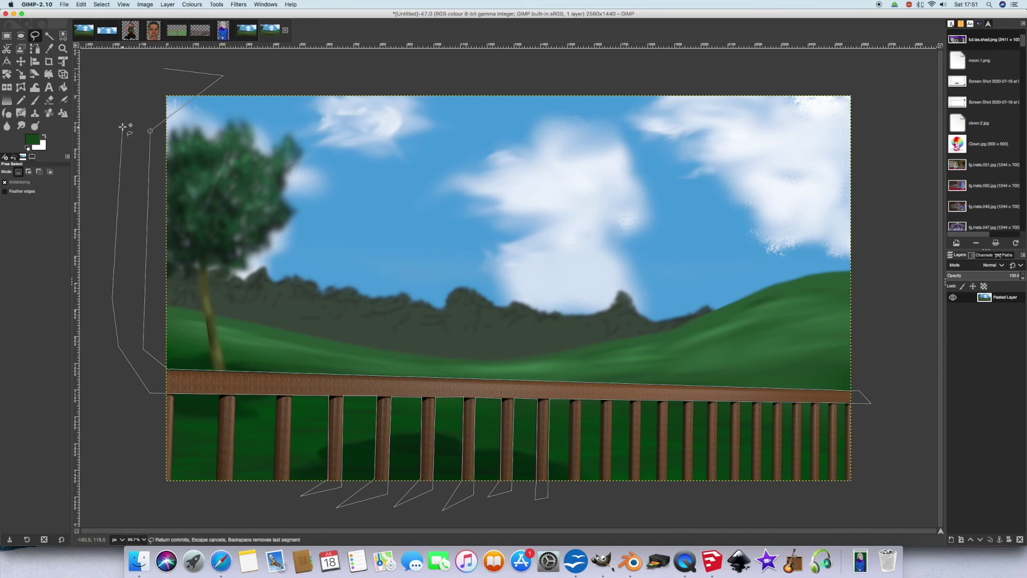
click(163, 69)
key(Return)
- Copy the selected railing and posts and paste them as a new image
click(81, 5)
click(81, 5)
click(81, 5)
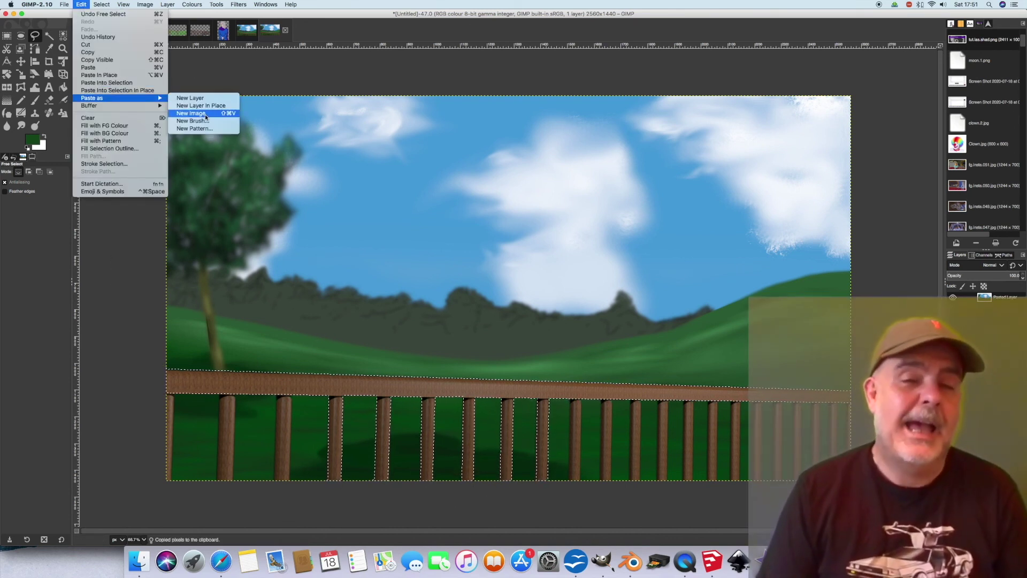
click(259, 111)
key(super+shift+v)
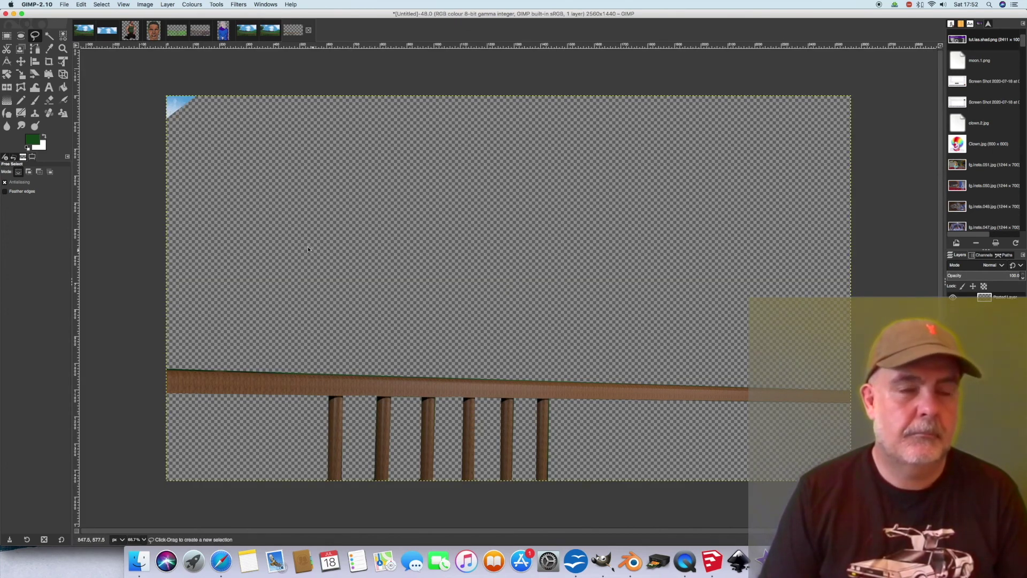
- Return to the landscape image, remove the selection and move the pasted woman to the middle, in front of the fence
click(270, 29)
click(101, 5)
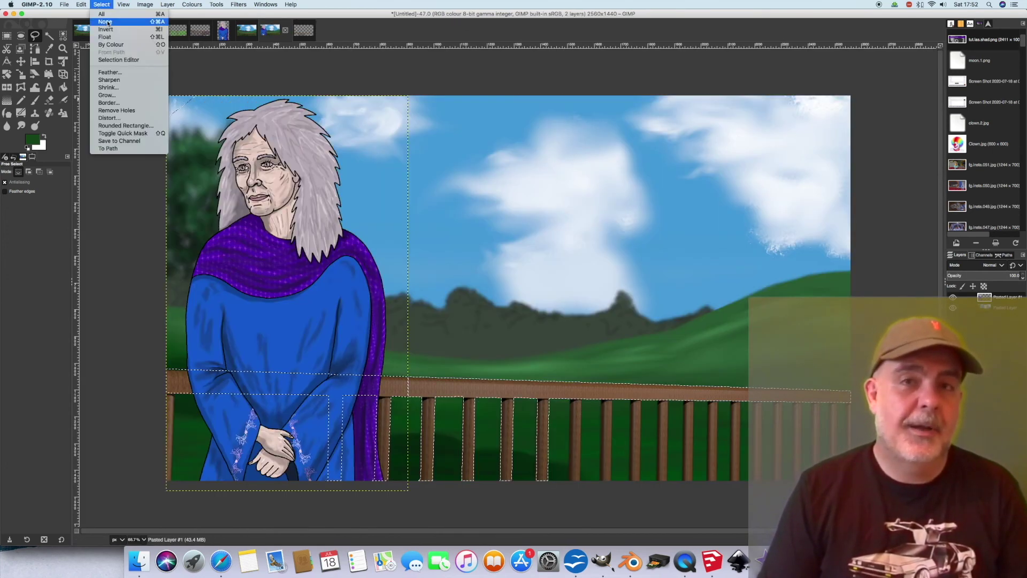
click(21, 61)
drag(264, 271, 518, 284)
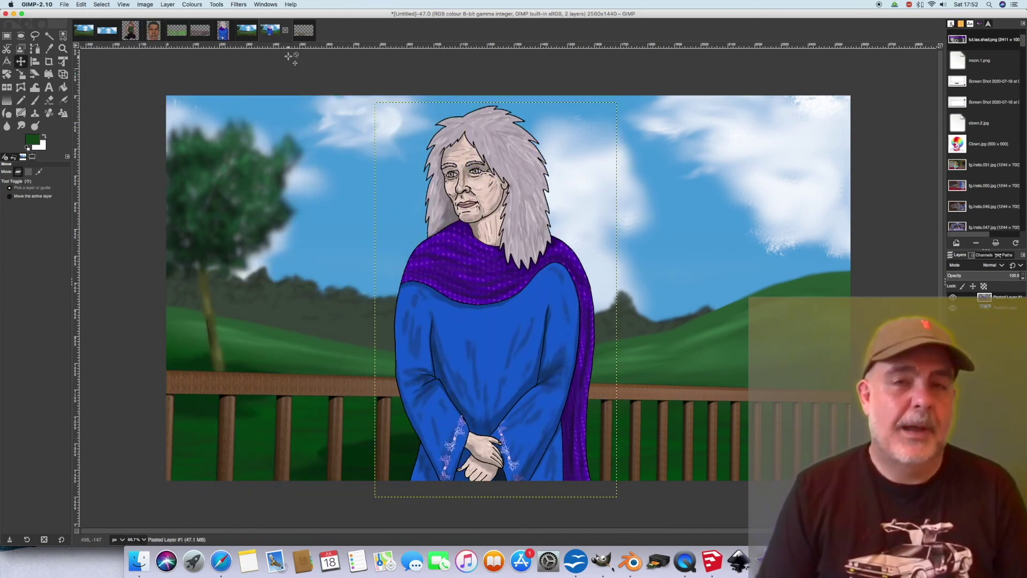
- Select and copy the whole cut-out fence image, then return to the landscape image with the woman
click(304, 30)
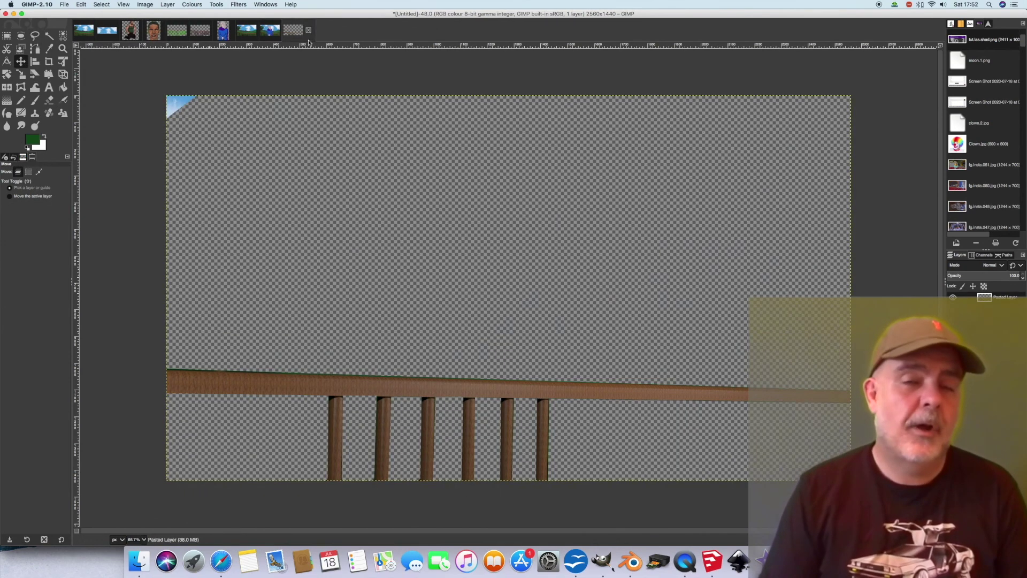
click(101, 4)
click(102, 4)
click(81, 4)
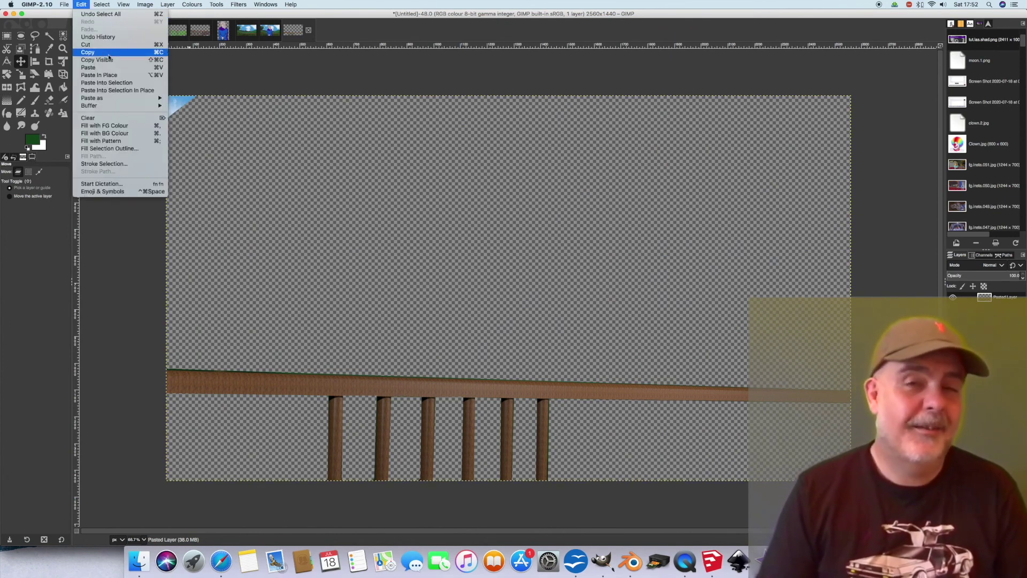
click(112, 60)
key(shift+alt+Tab)
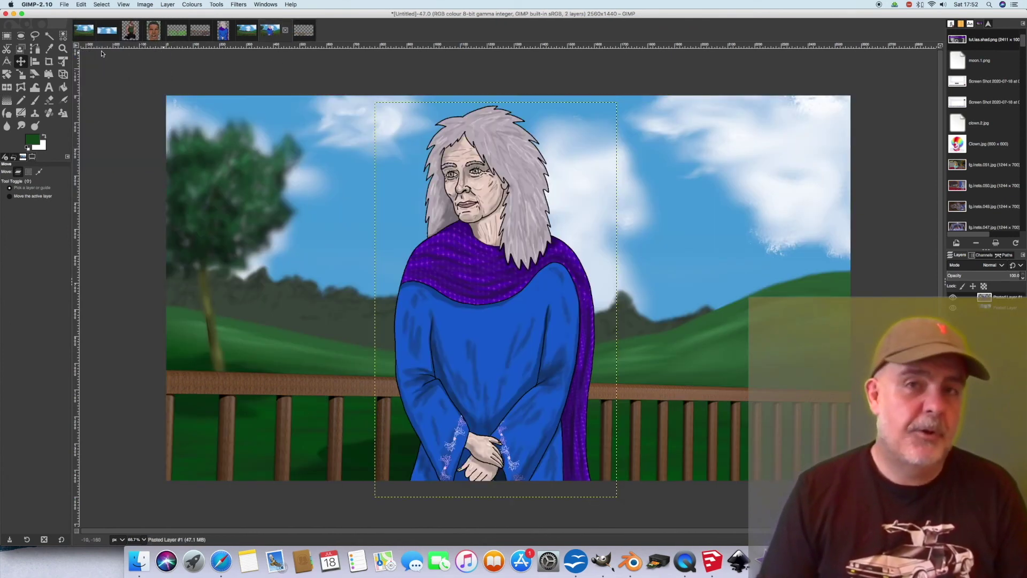
- Paste the fence as a new layer in place above the woman and move her about 125 px to the left behind it
click(80, 4)
mouse_move(123, 92)
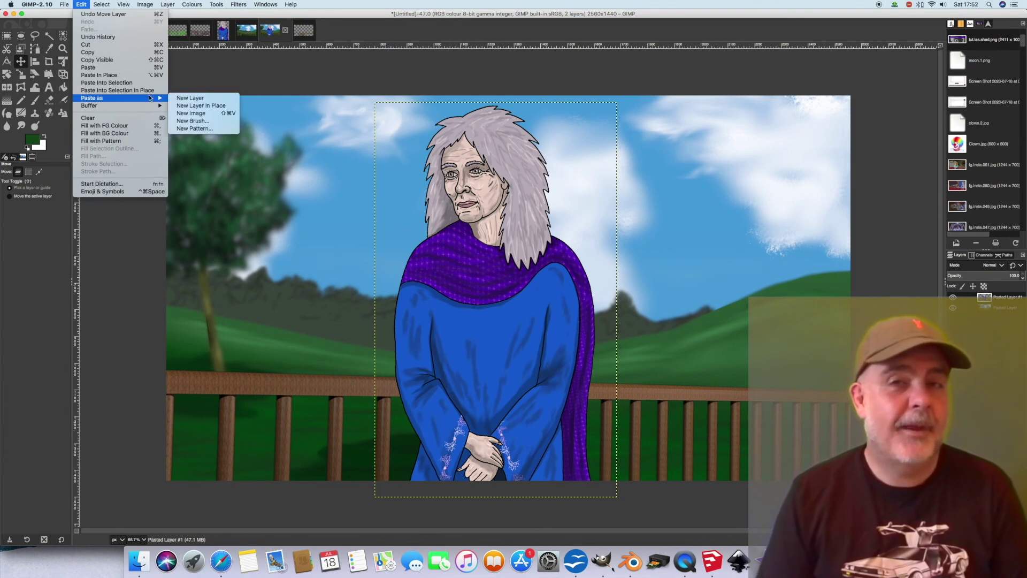
click(184, 105)
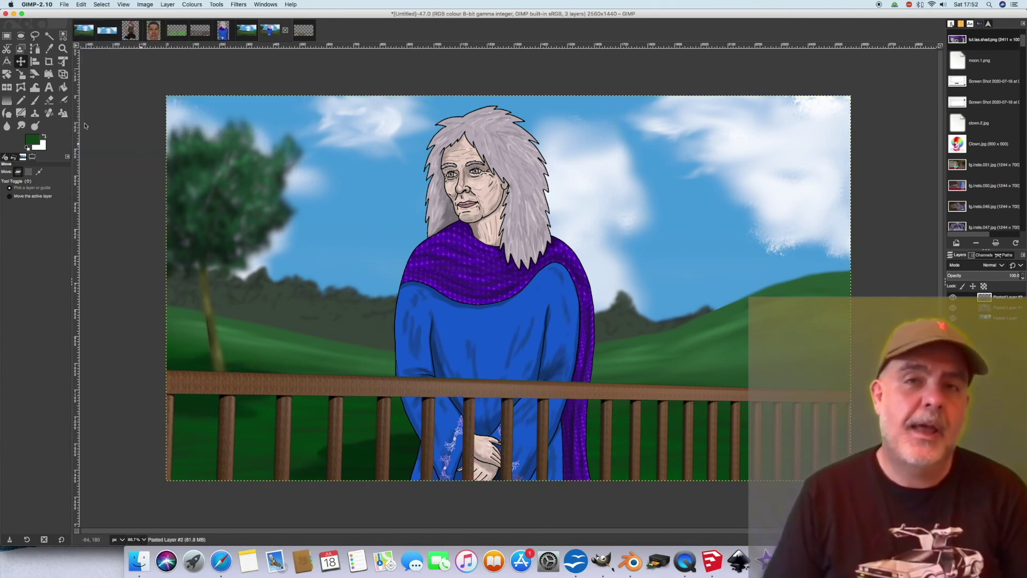
drag(510, 286, 477, 286)
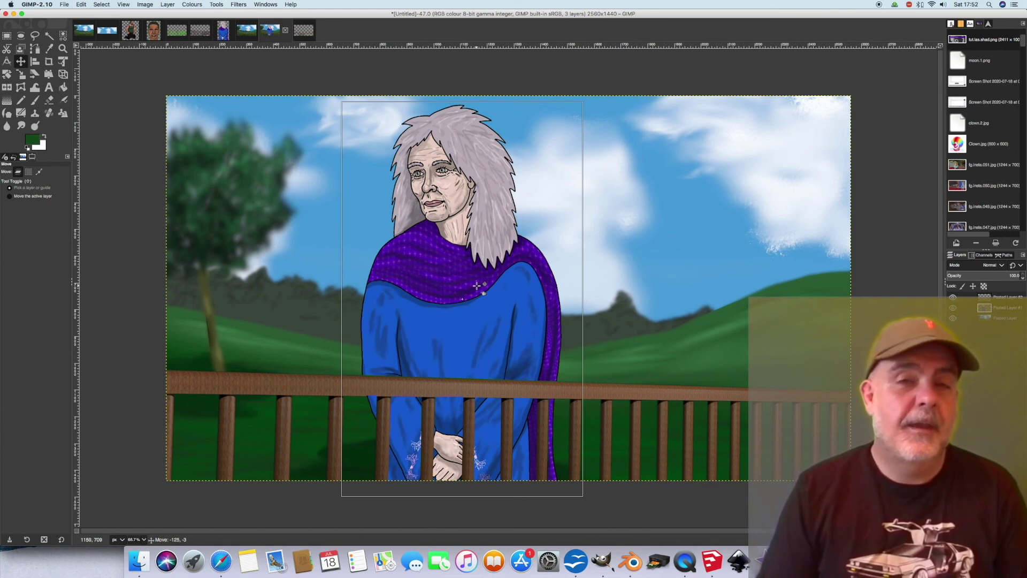
drag(476, 286, 474, 286)
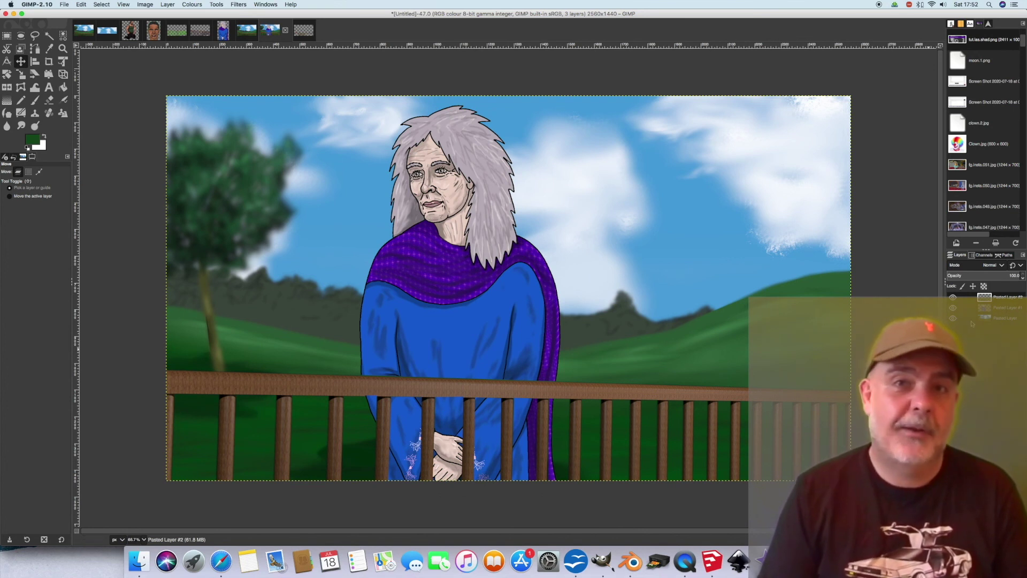